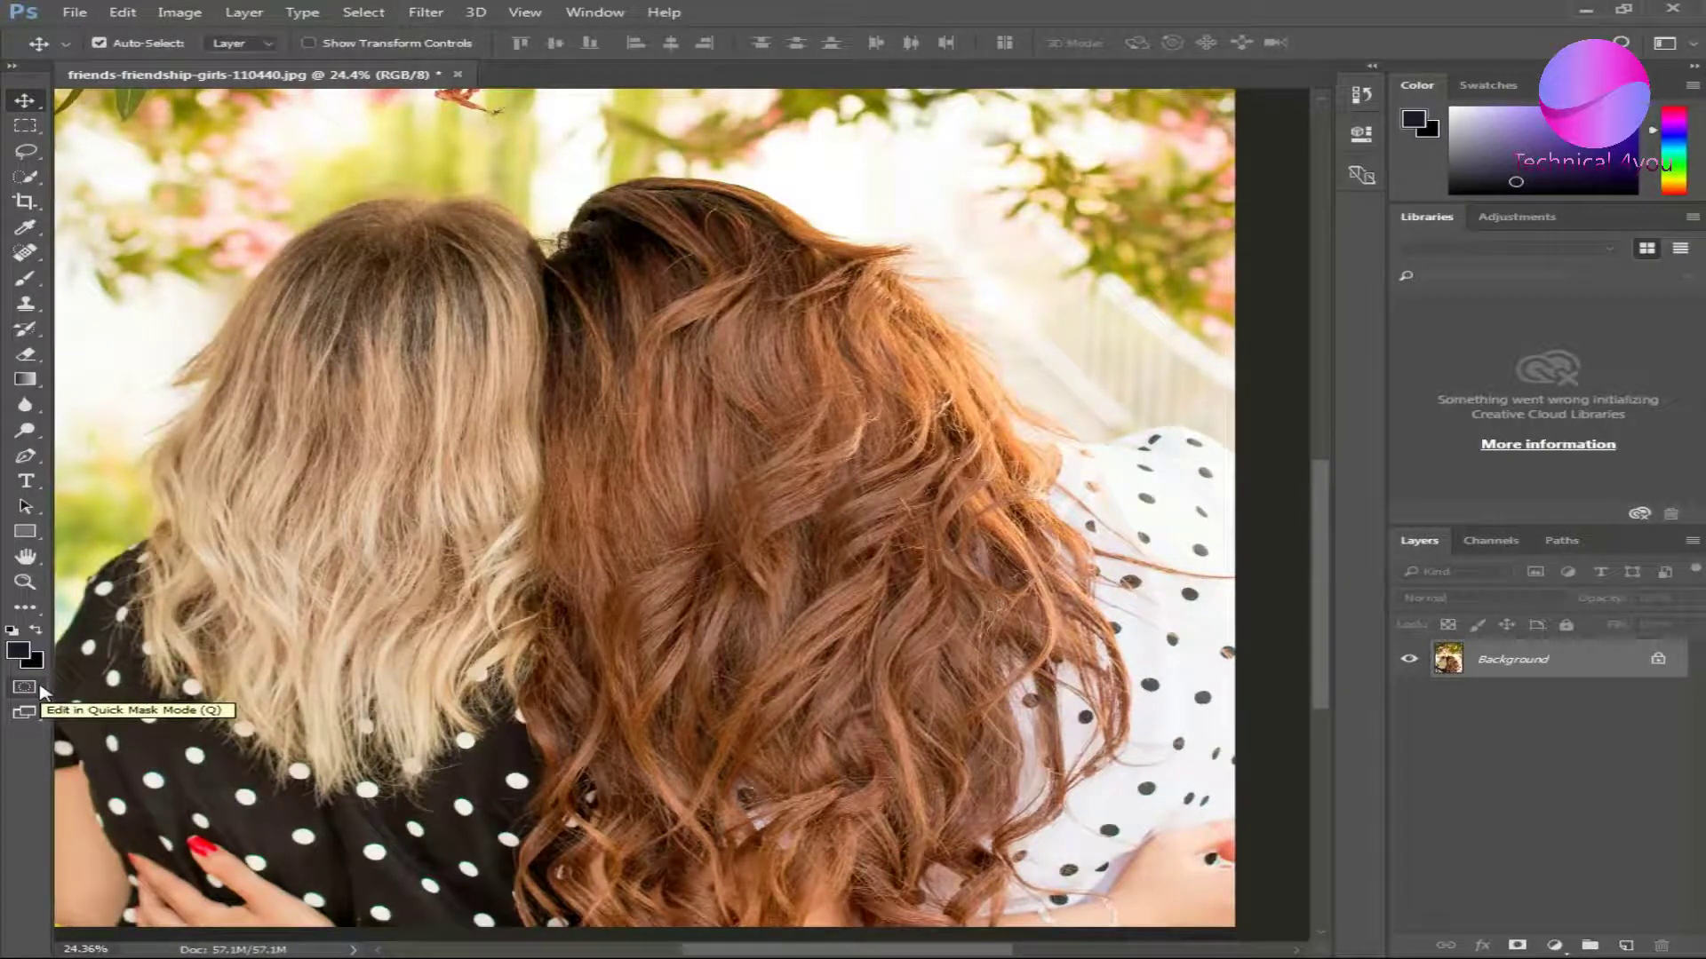
# Step: Set the Quick Mask options to Selected Areas with a red overlay at 50% opacity
pyautogui.doubleClick(40, 689)
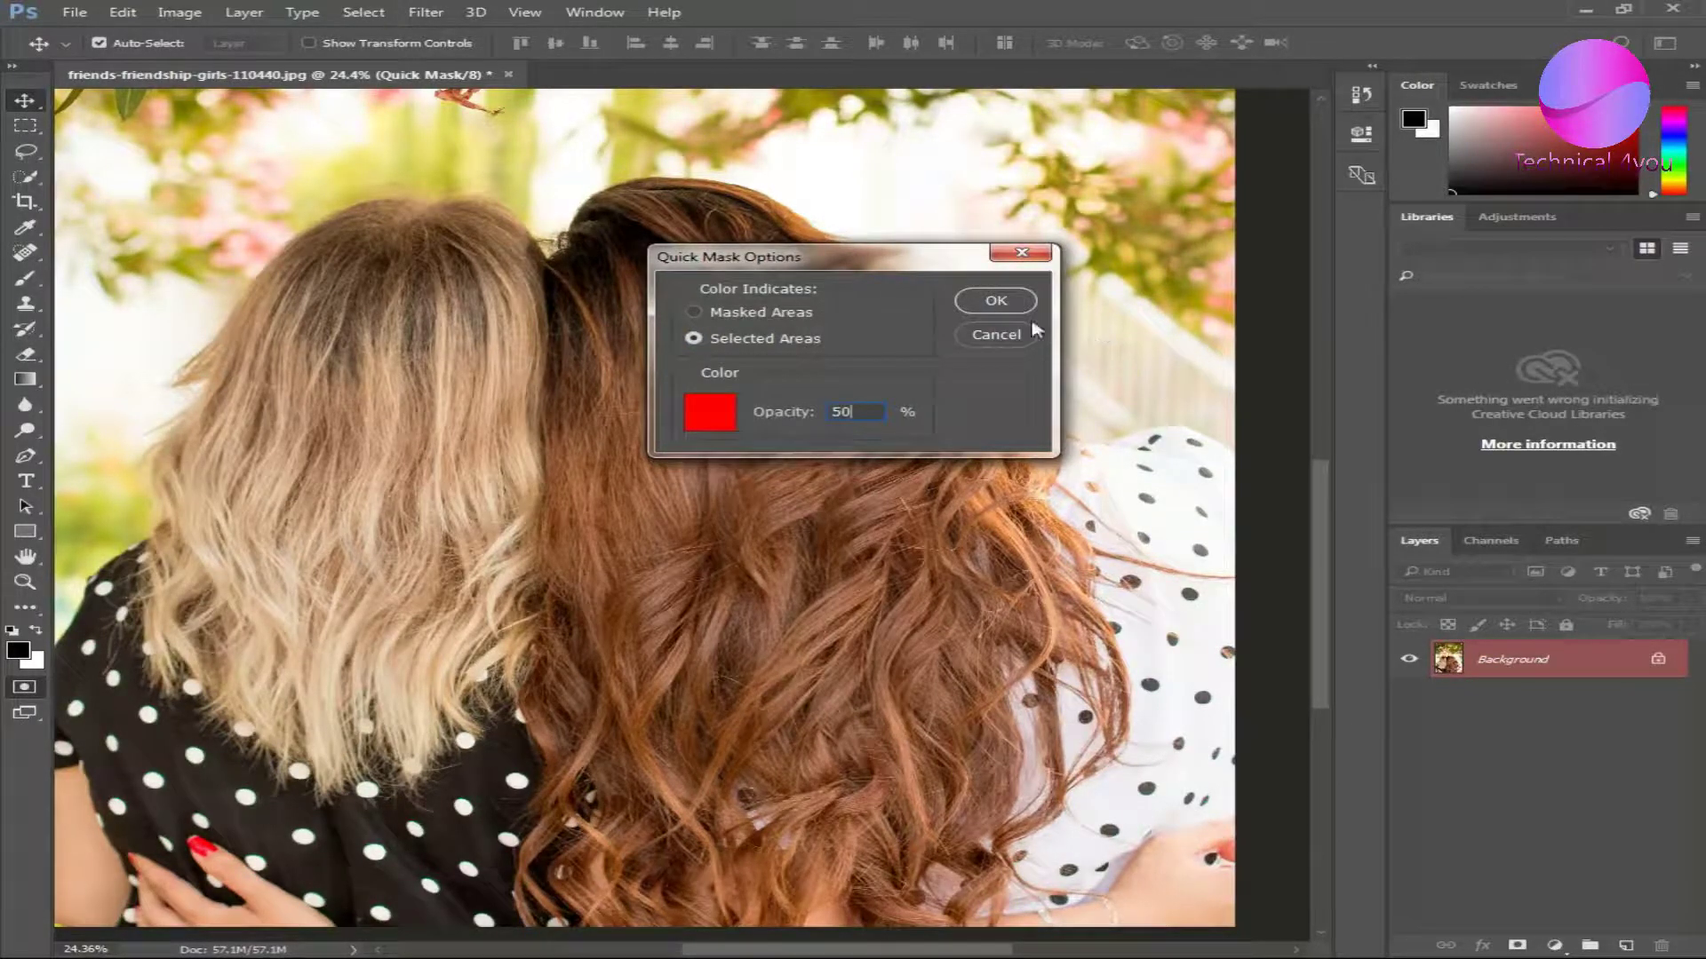
pyautogui.click(981, 313)
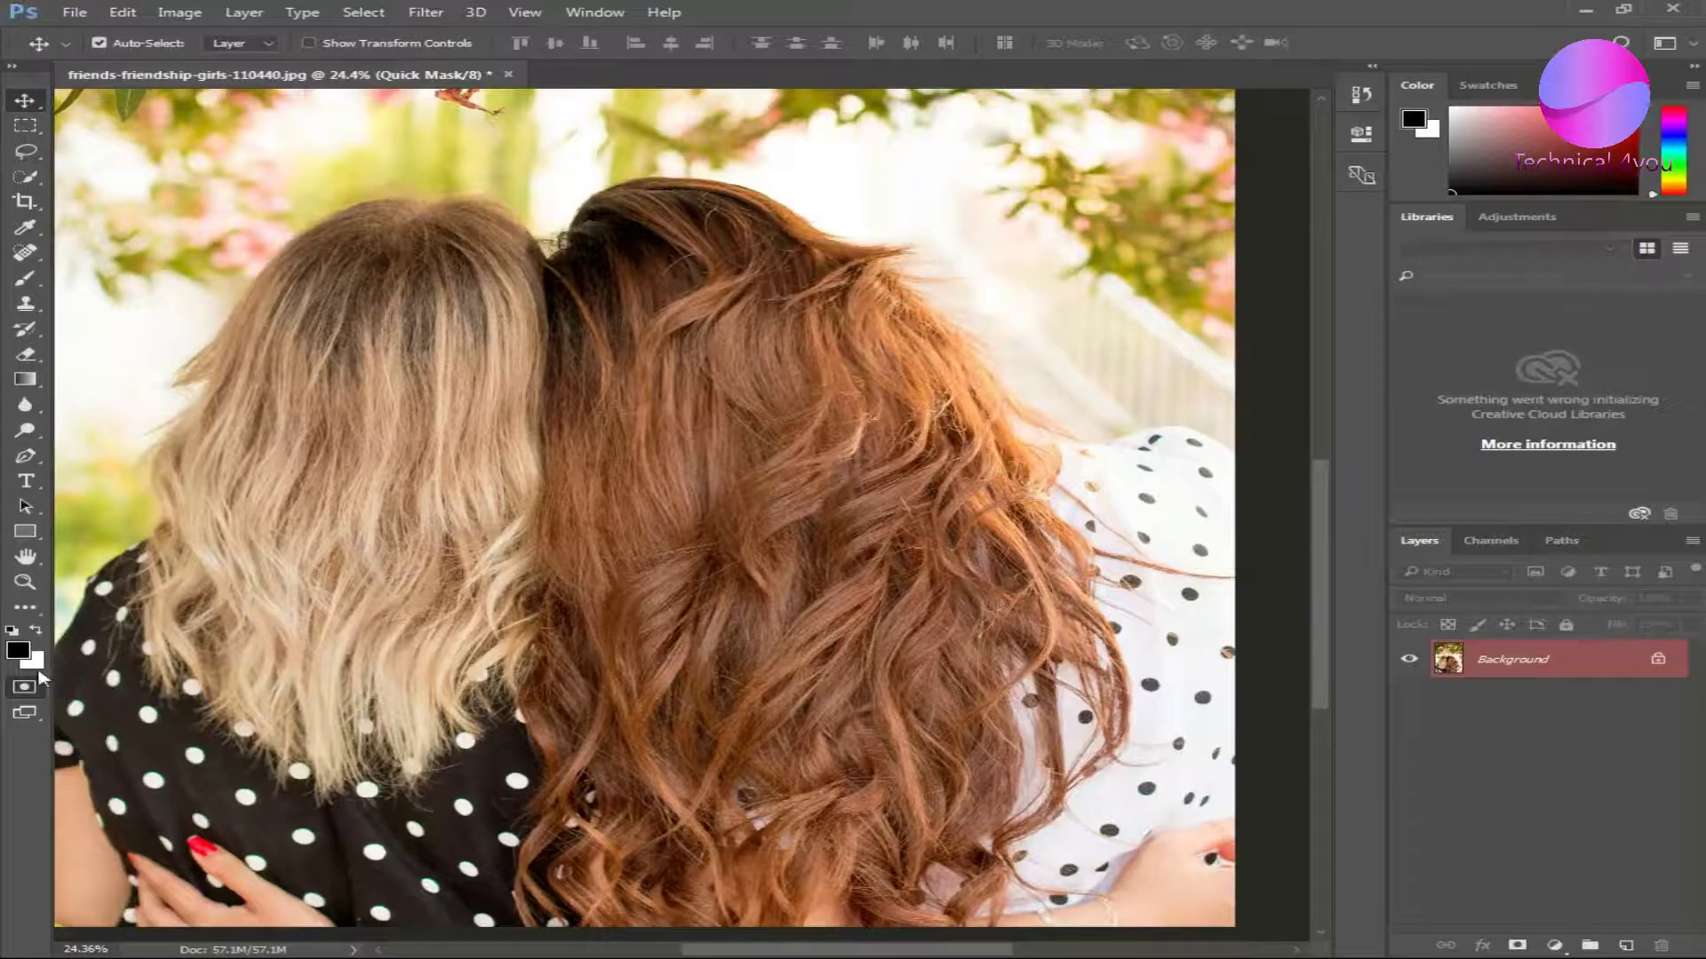
# Step: With the Brush Tool, paint quick mask over the right woman's hair
pyautogui.rightClick(26, 283)
pyautogui.click(94, 277)
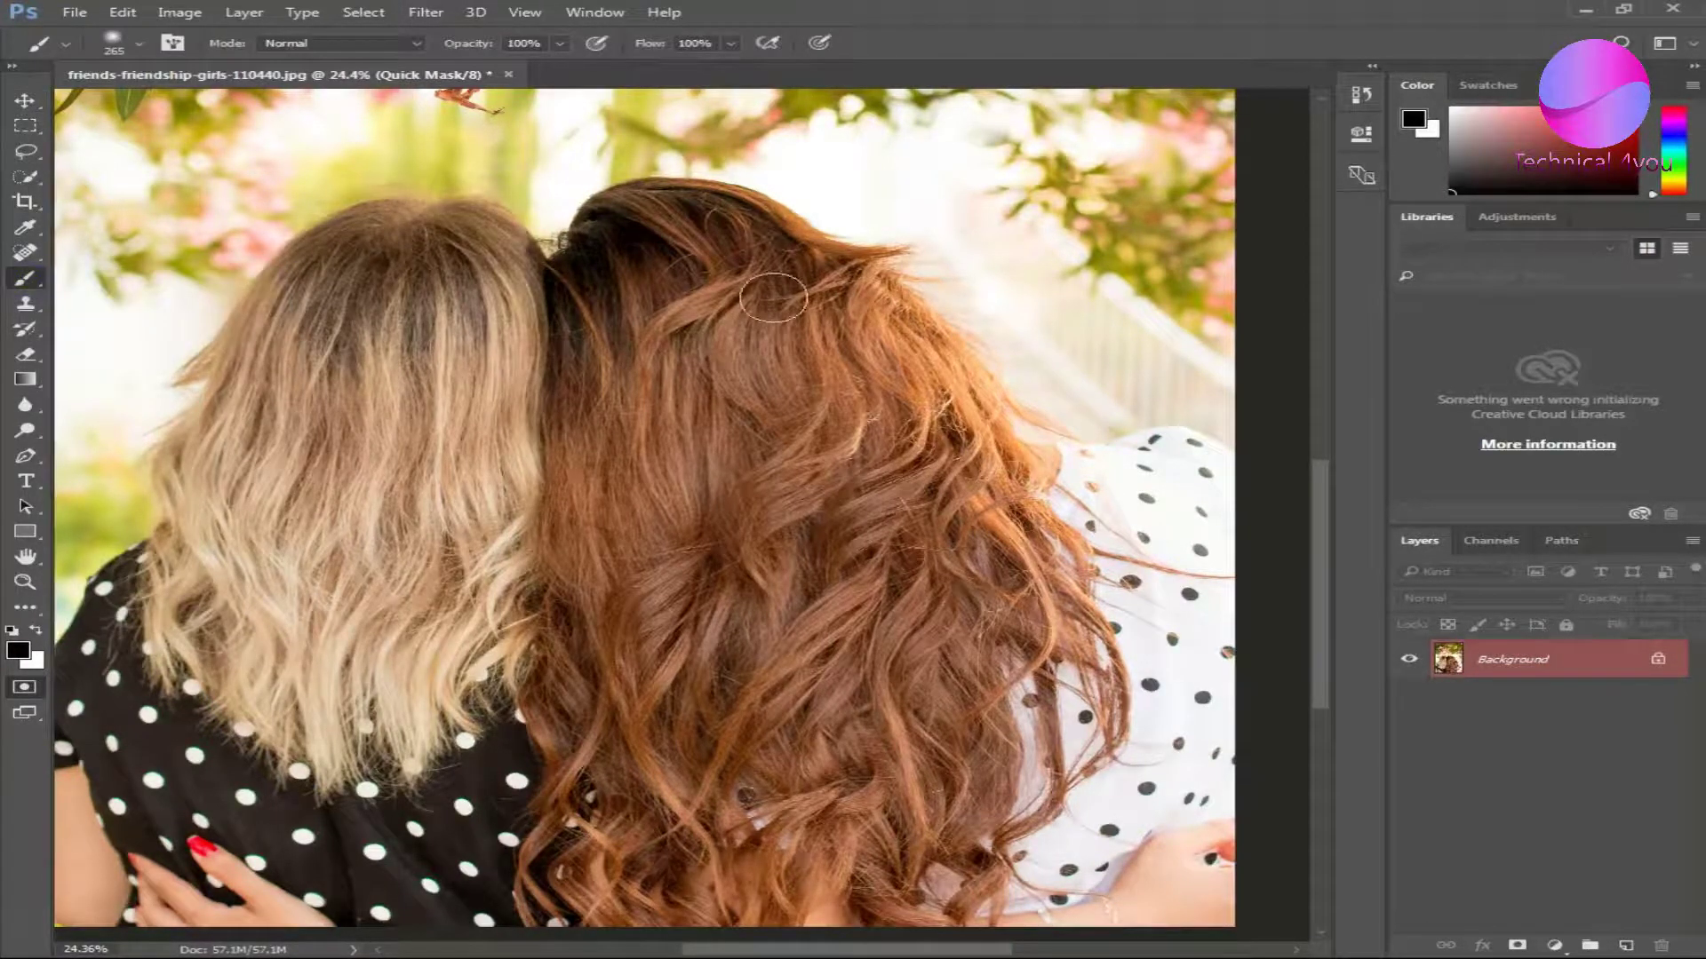
pyautogui.moveTo(771, 257)
pyautogui.mouseDown()
pyautogui.moveTo(635, 209)
pyautogui.moveTo(578, 402)
pyautogui.moveTo(610, 851)
pyautogui.moveTo(787, 344)
pyautogui.moveTo(664, 441)
pyautogui.mouseUp()
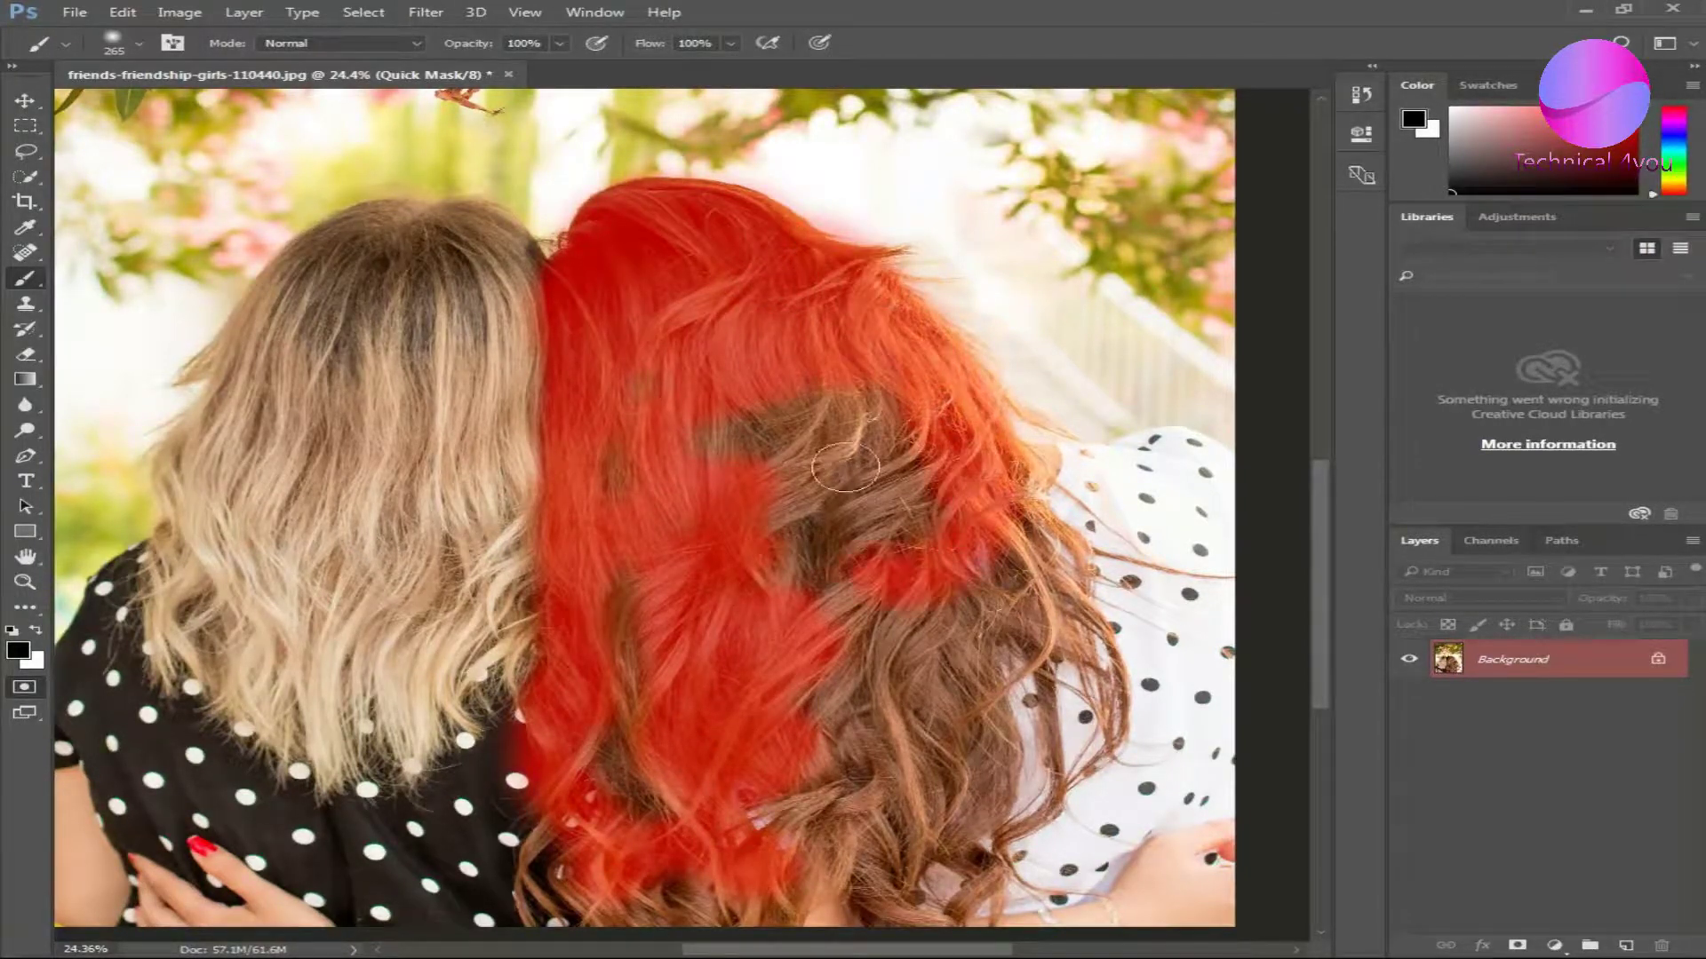
pyautogui.scroll(-2, 663, 440)
pyautogui.scroll(-1, 664, 440)
pyautogui.moveTo(844, 373)
pyautogui.mouseDown()
pyautogui.moveTo(889, 539)
pyautogui.moveTo(996, 707)
pyautogui.moveTo(990, 185)
pyautogui.mouseUp()
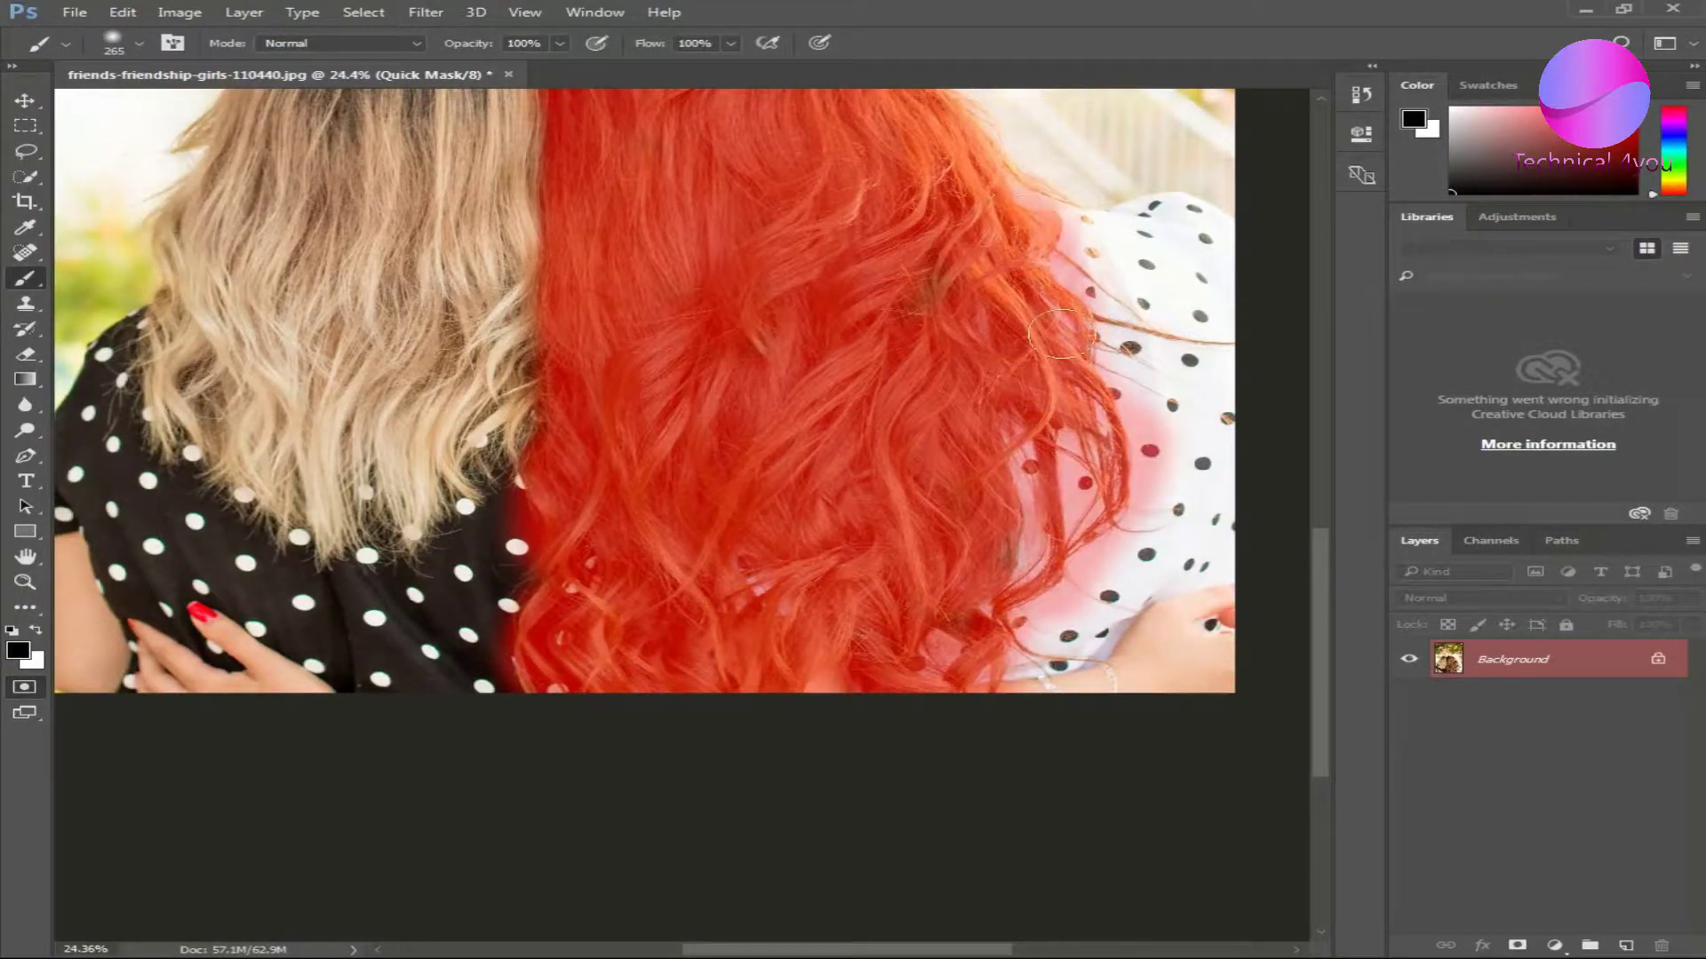
# Step: Extend the mask along the hair's top edge, then make white the foreground colour
pyautogui.scroll(1, 660, 259)
pyautogui.scroll(1, 656, 324)
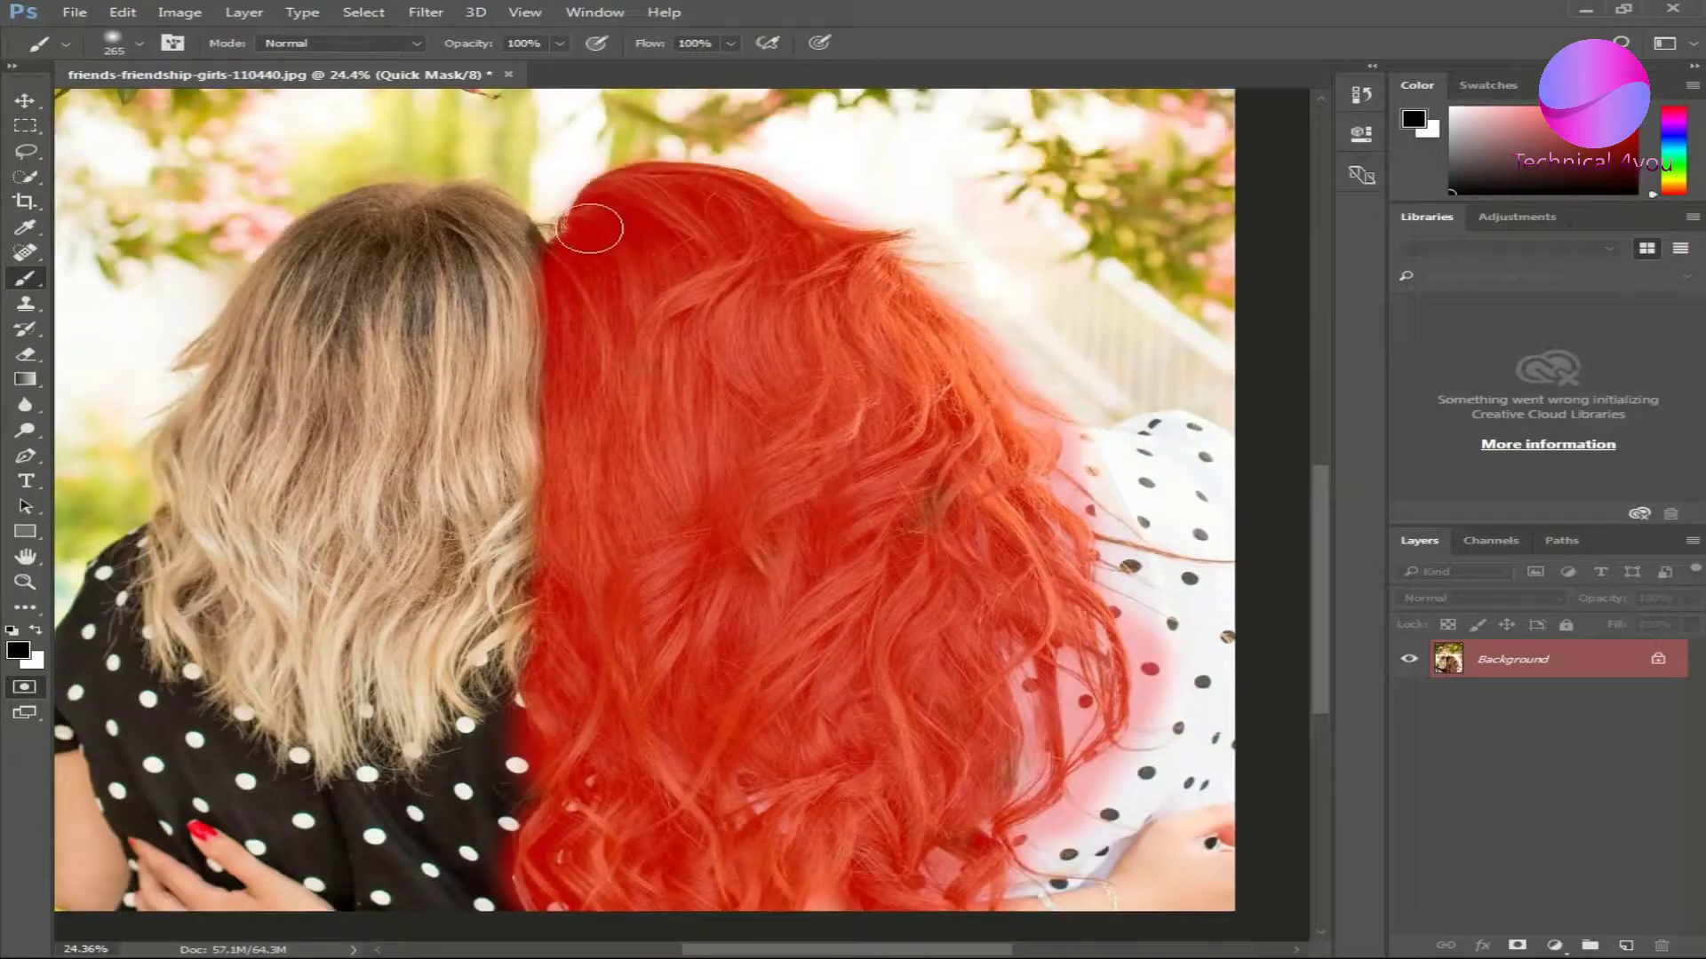
pyautogui.moveTo(742, 188); pyautogui.dragTo(924, 249)
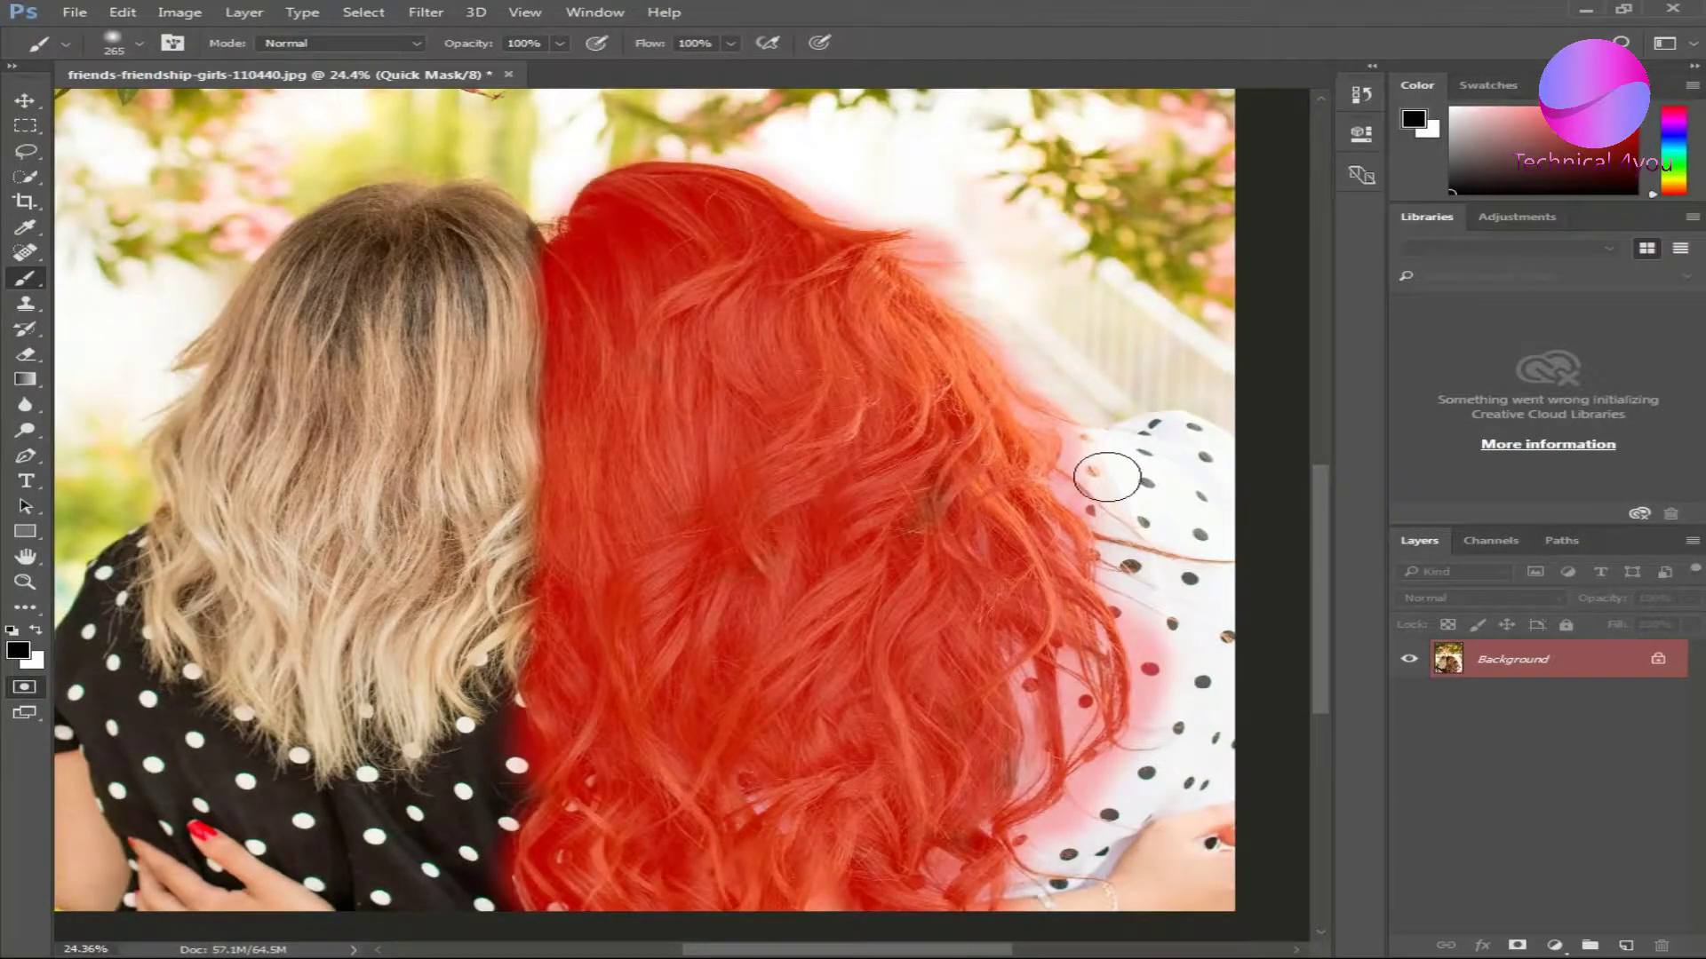
pyautogui.scroll(-1, 936, 470)
pyautogui.scroll(1, 937, 471)
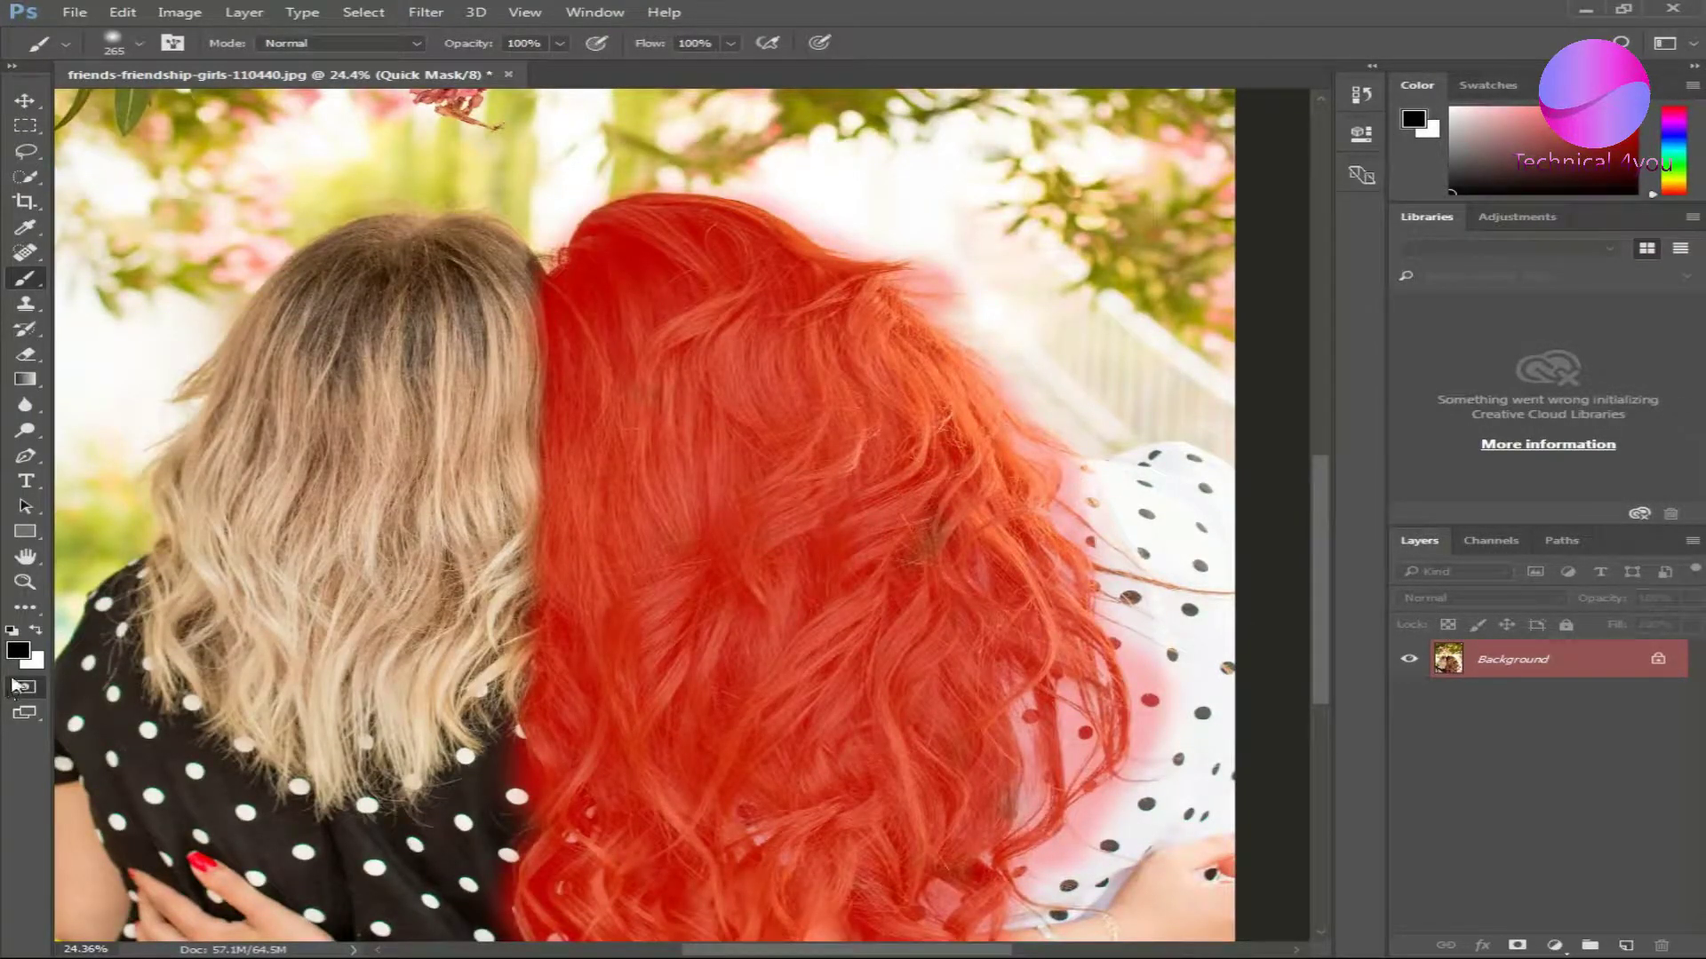
pyautogui.click(37, 636)
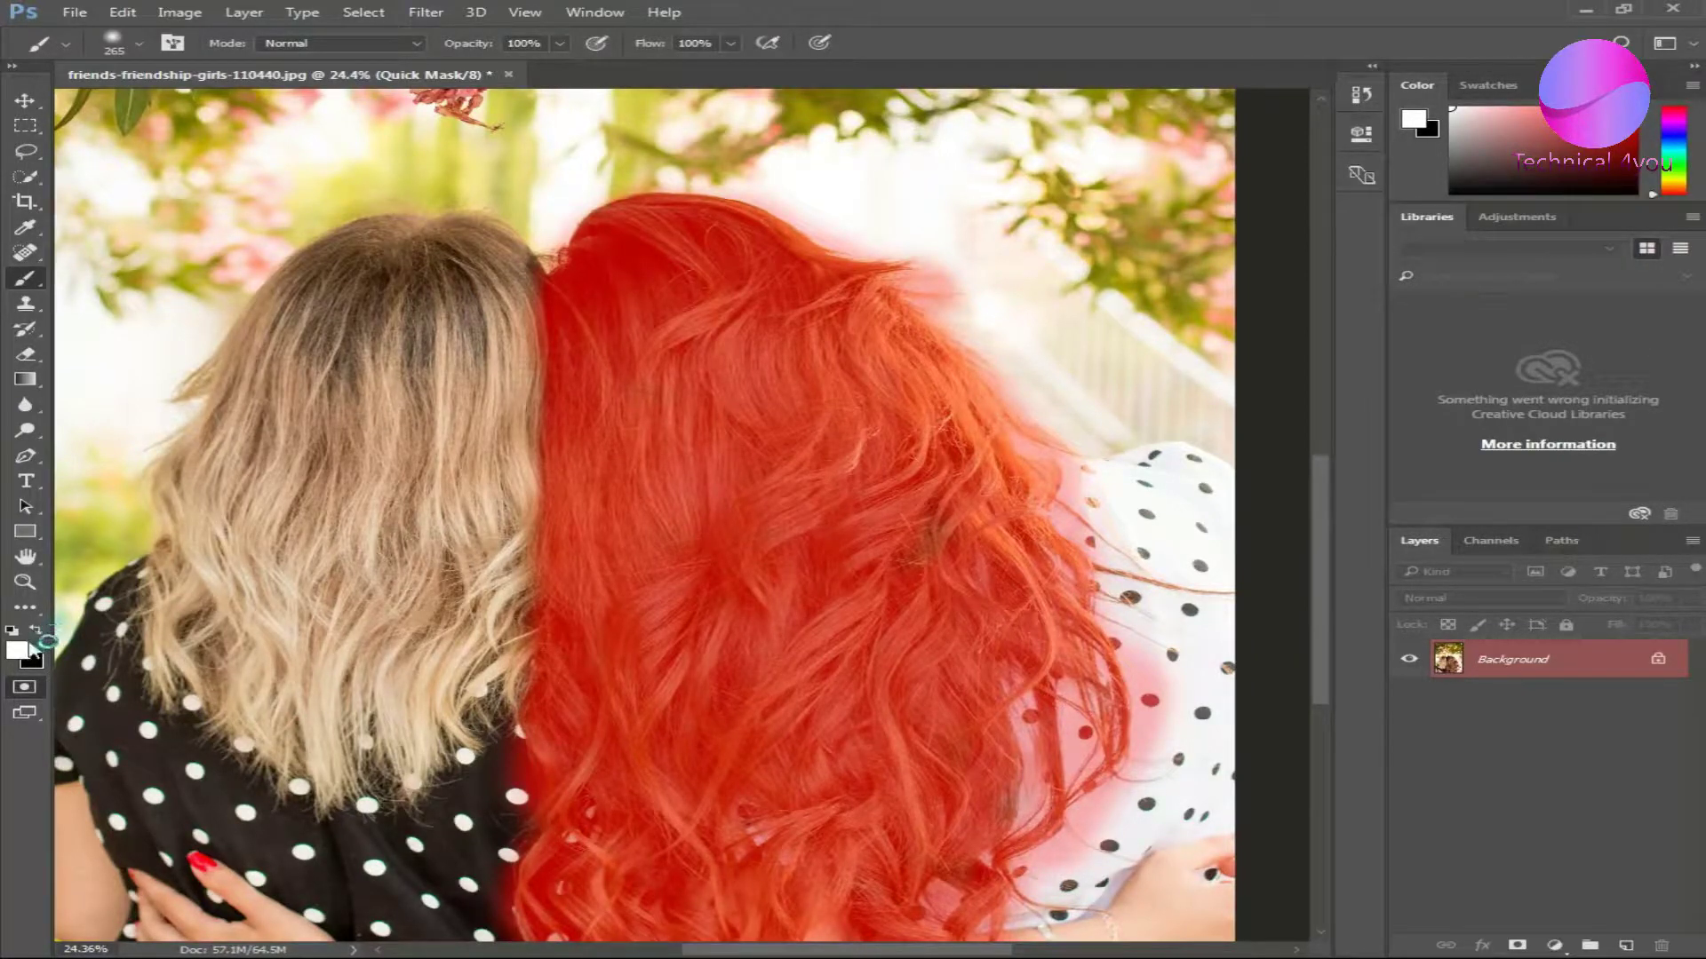
# Step: Shrink the brush to 100 px and erase mask spill from the polka-dot shirt edge
pyautogui.scroll(3, 952, 350)
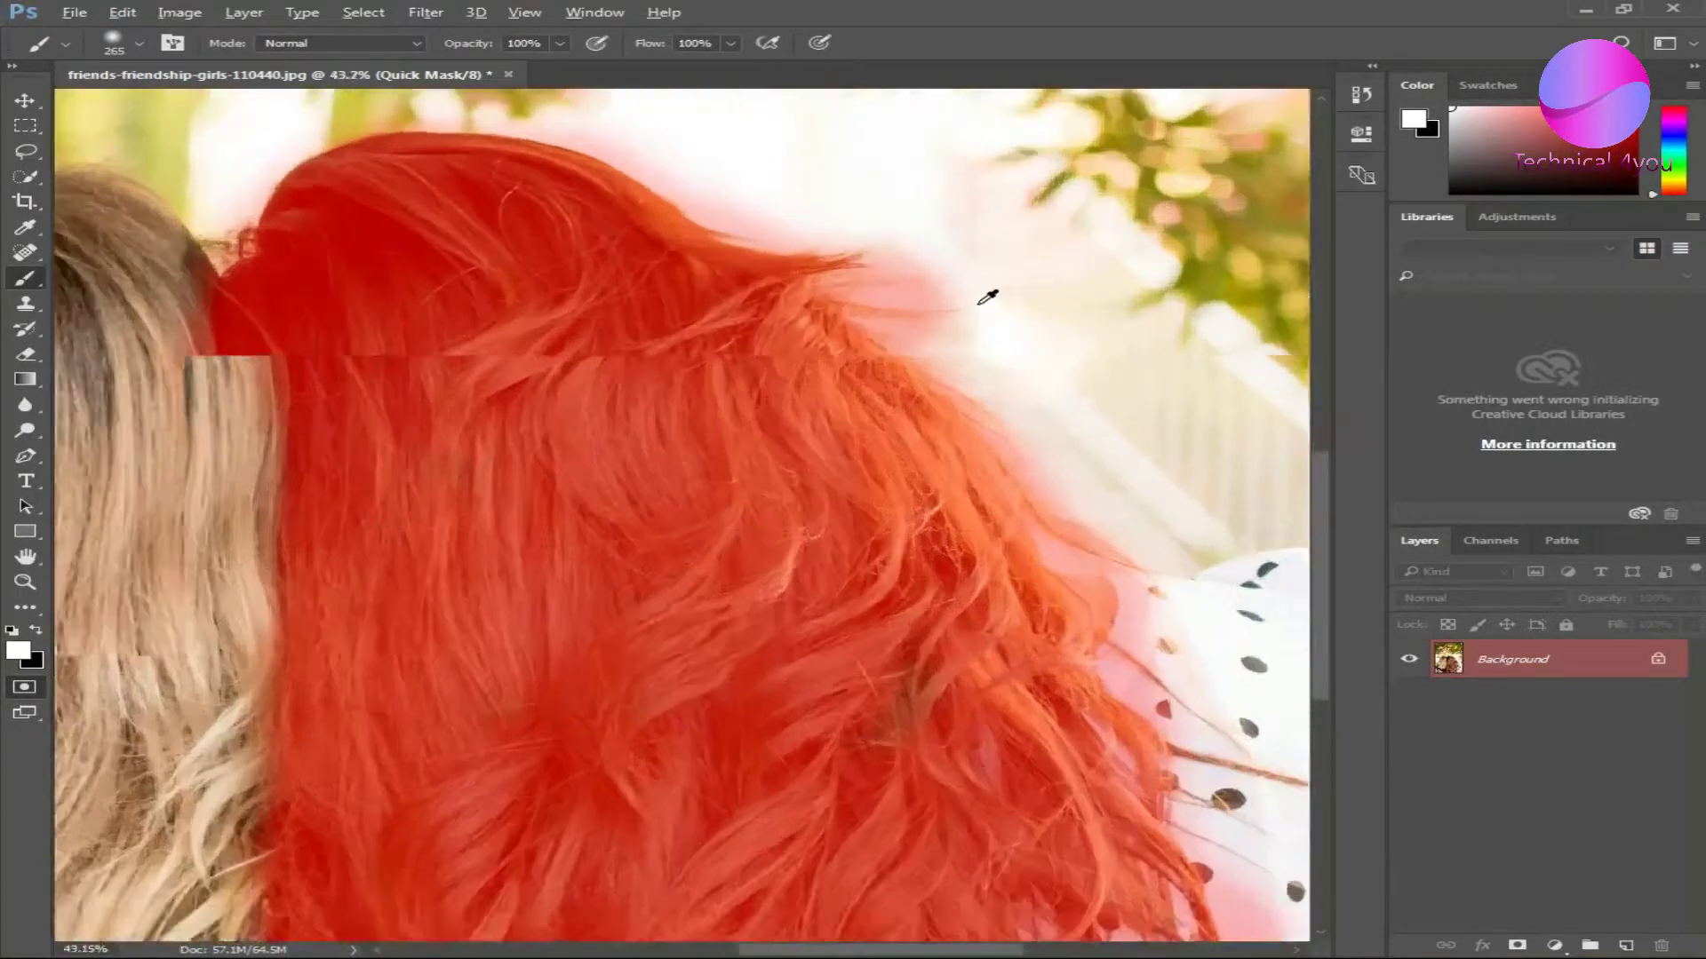
pyautogui.moveTo(924, 284)
pyautogui.mouseDown()
pyautogui.moveTo(899, 274)
pyautogui.moveTo(903, 293)
pyautogui.moveTo(921, 282)
pyautogui.moveTo(888, 243)
pyautogui.moveTo(874, 284)
pyautogui.moveTo(961, 294)
pyautogui.mouseUp()
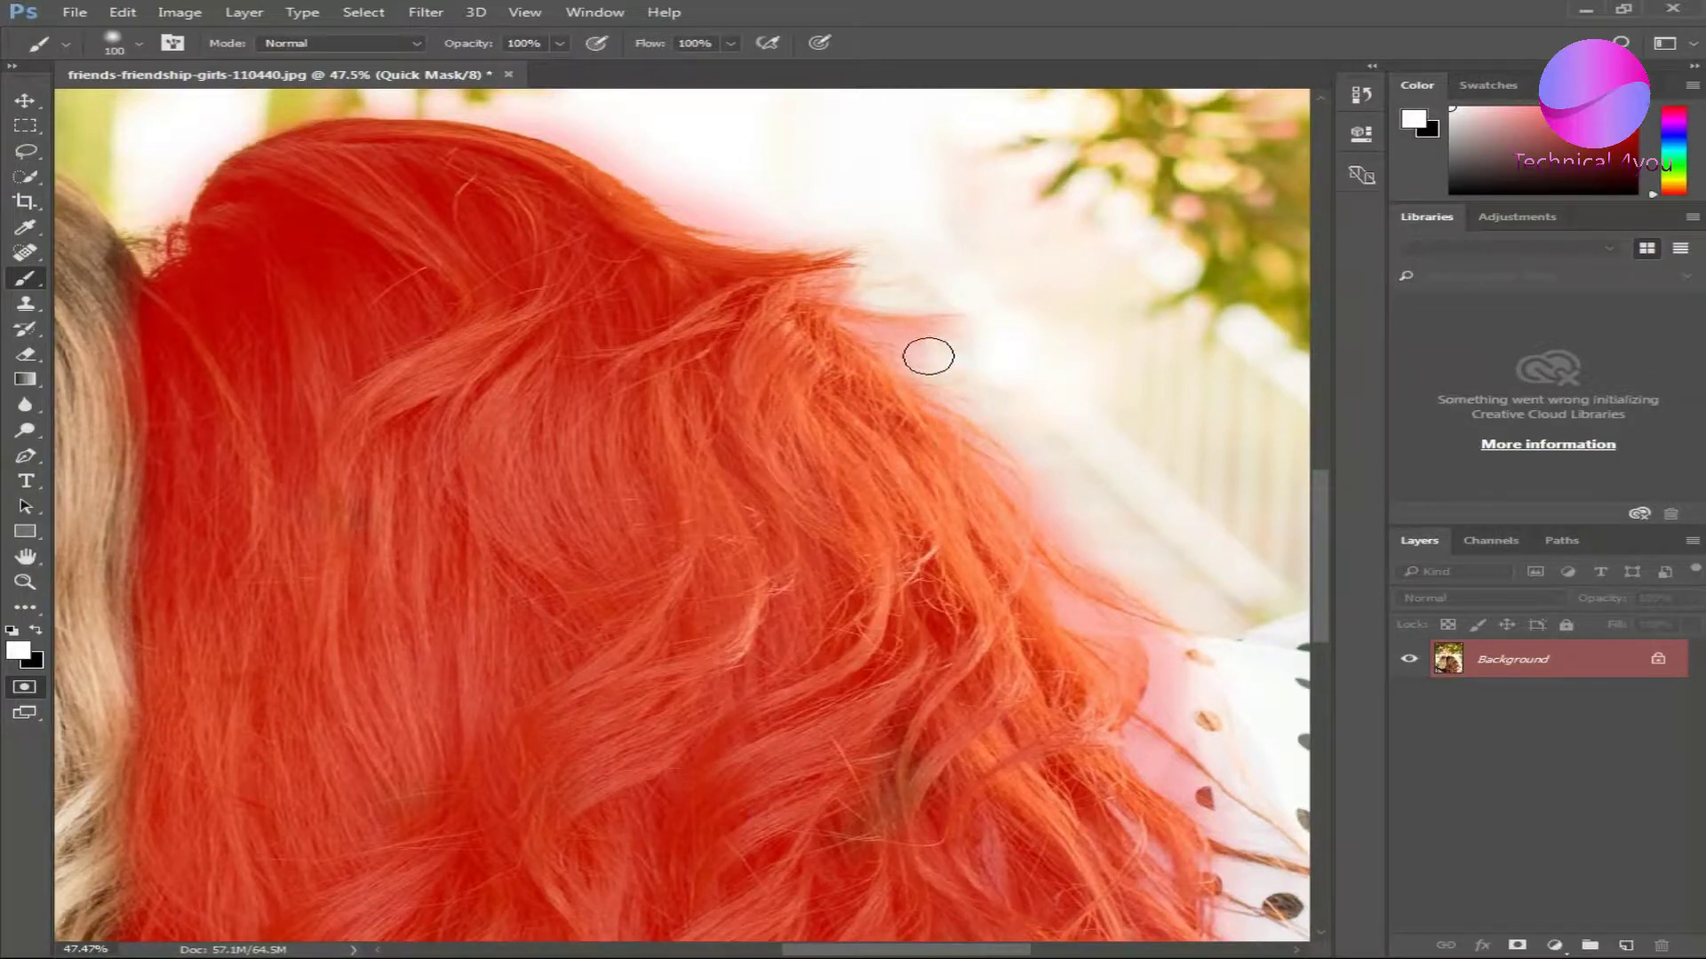
pyautogui.scroll(-3, 1081, 435)
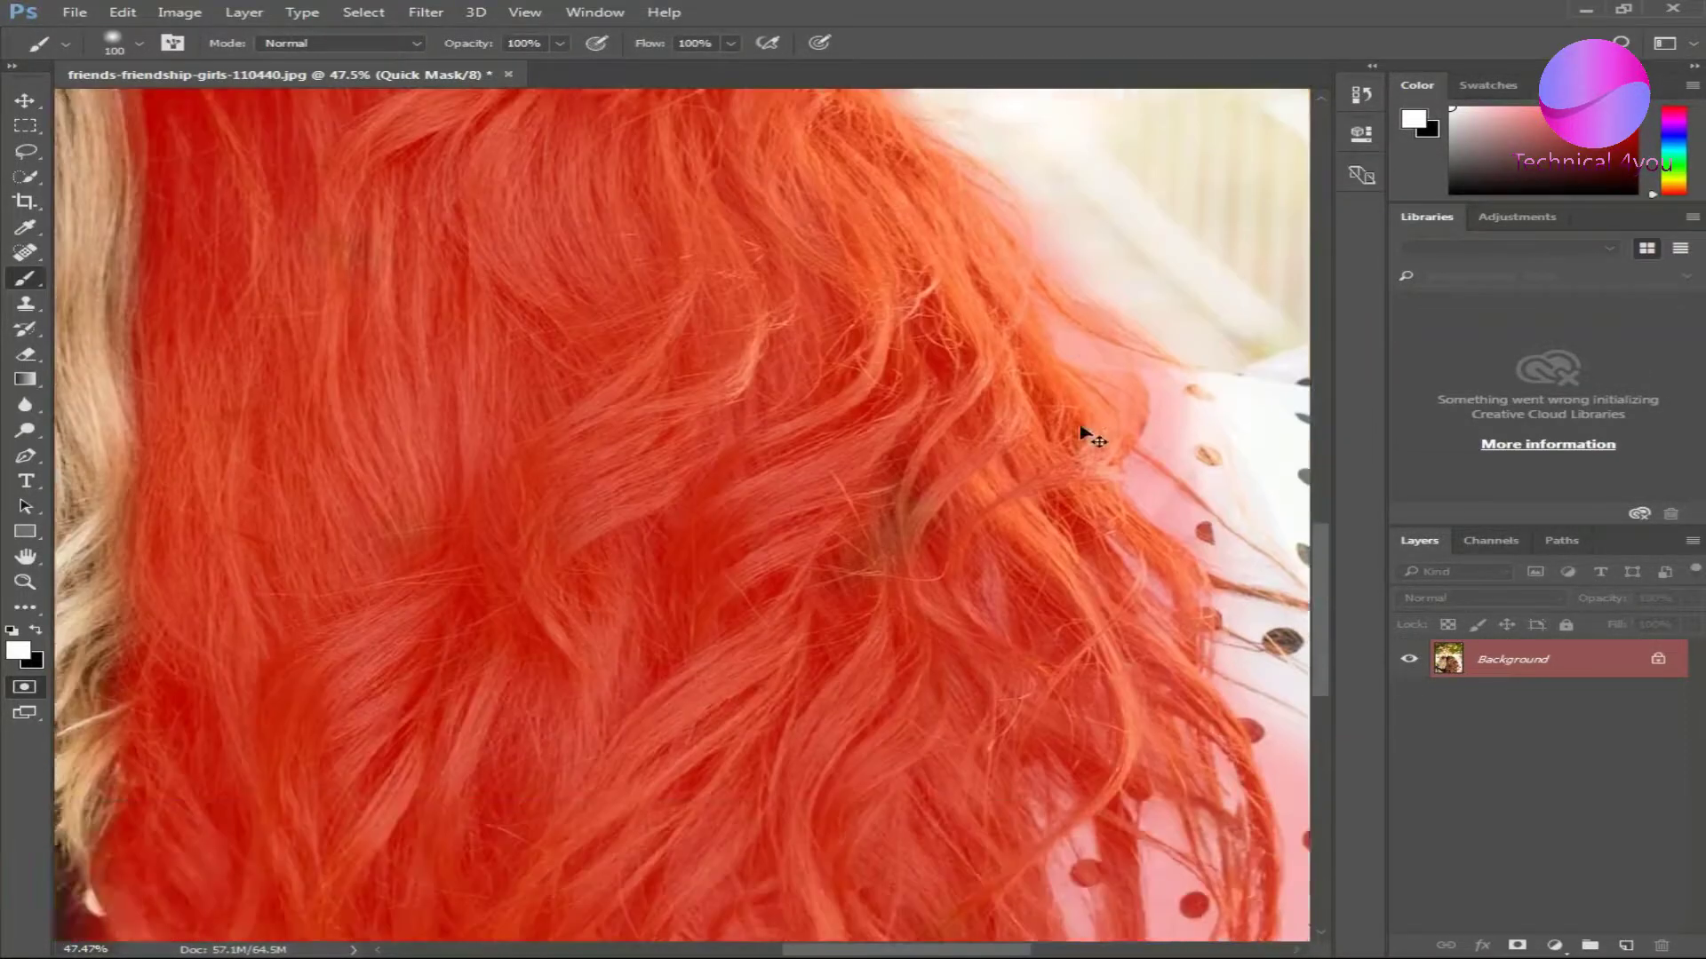
pyautogui.hscroll(2, 977, 311)
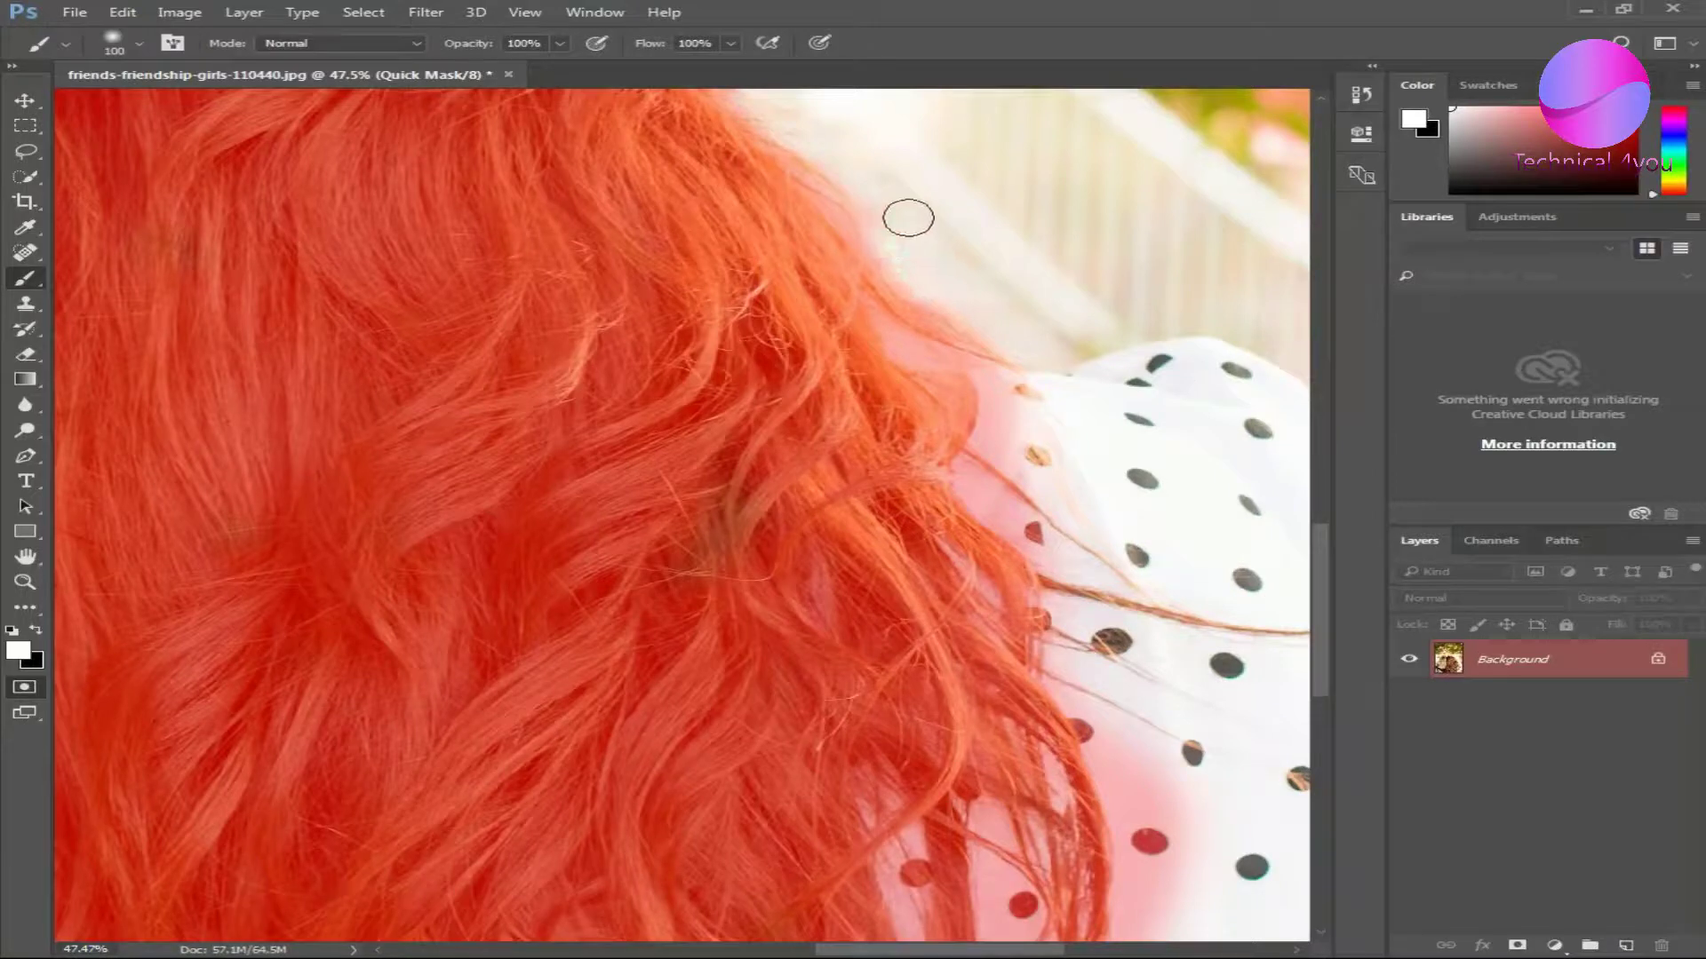
pyautogui.scroll(-1, 1081, 355)
pyautogui.scroll(-2, 1021, 325)
pyautogui.scroll(-2, 1020, 324)
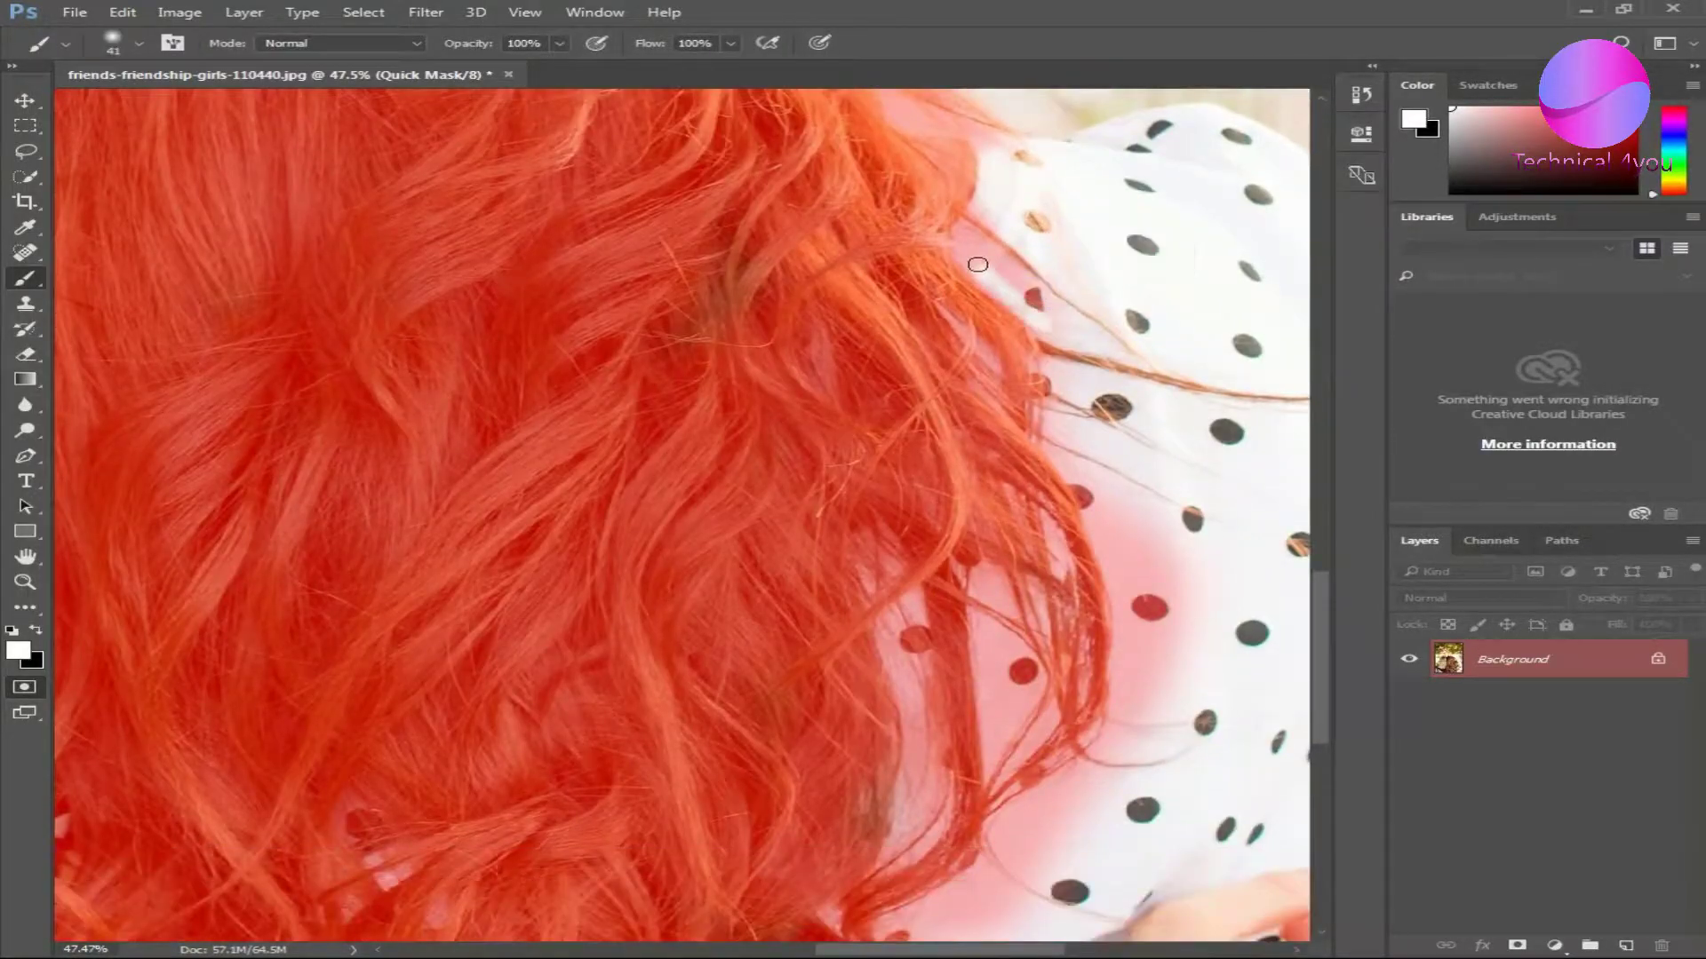
pyautogui.scroll(-3, 1146, 373)
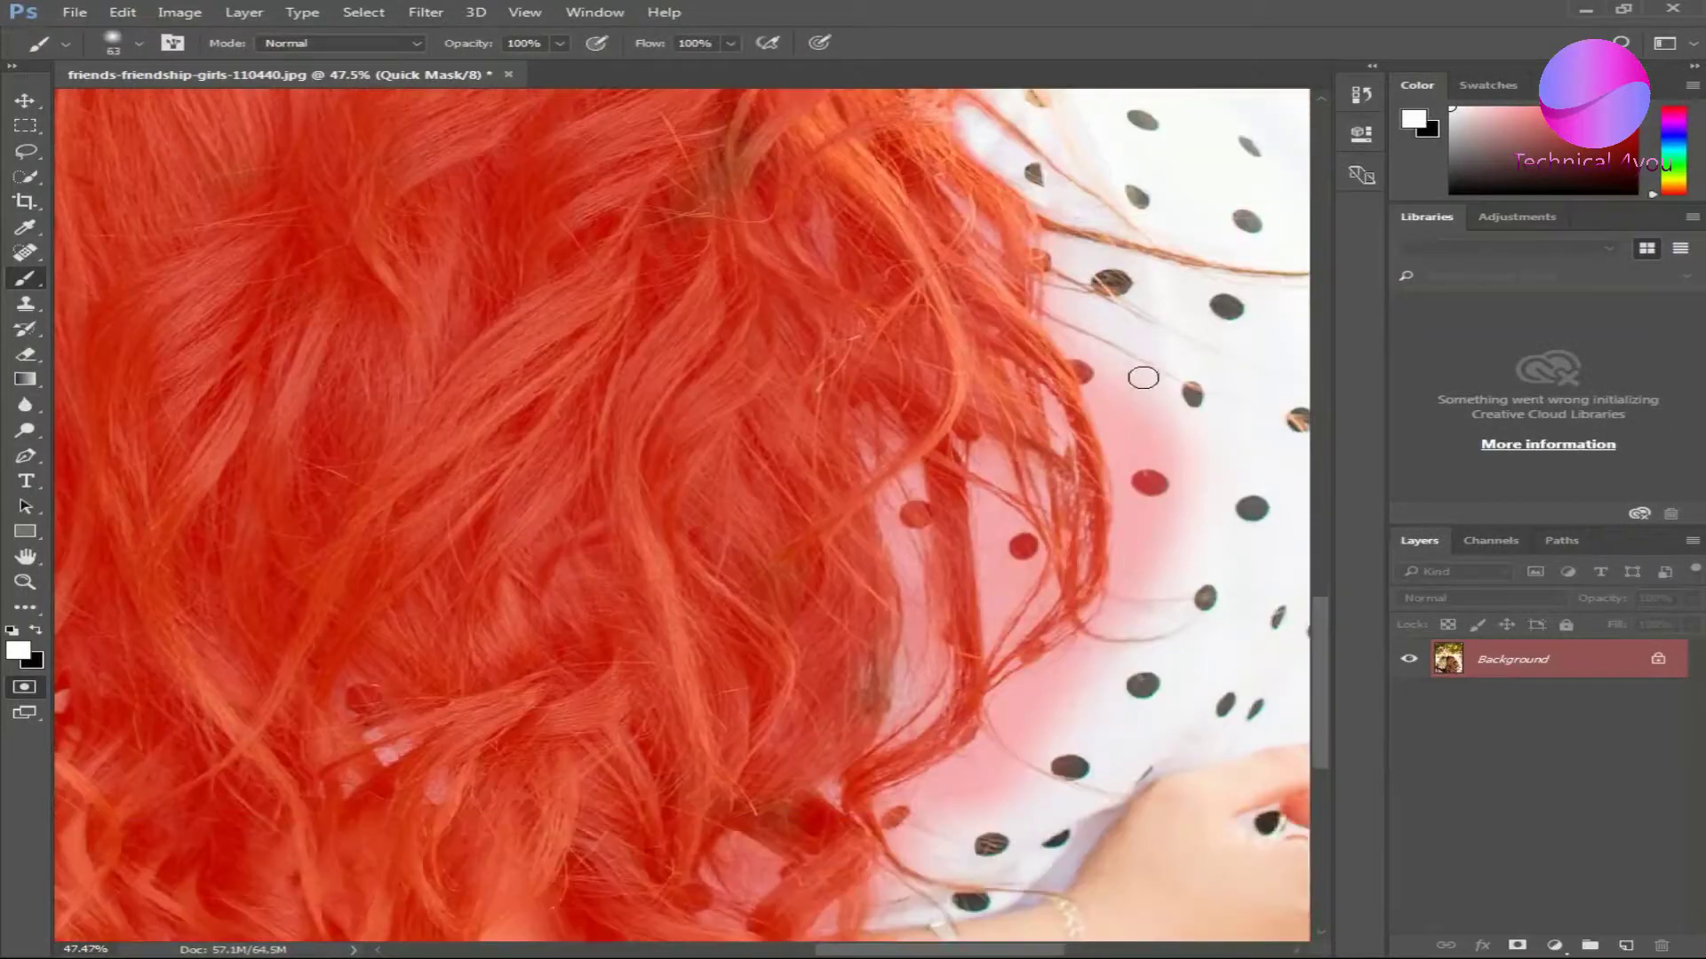
pyautogui.scroll(-4, 1173, 481)
pyautogui.scroll(-3, 1020, 472)
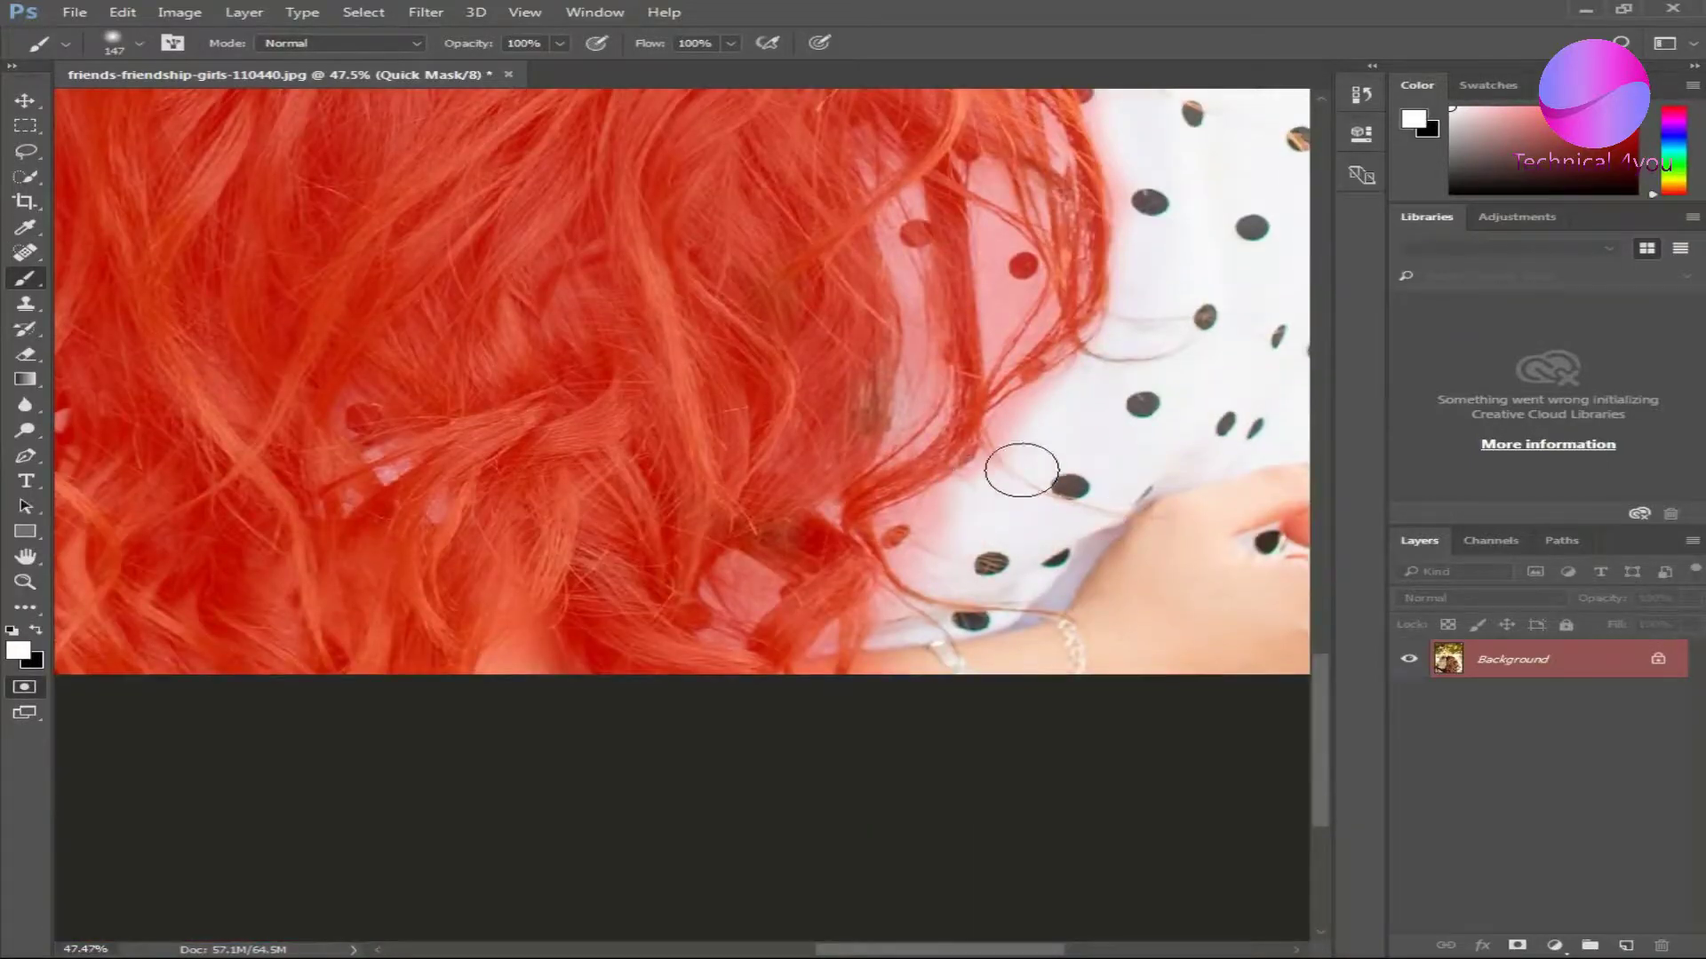
pyautogui.scroll(-3, 962, 470)
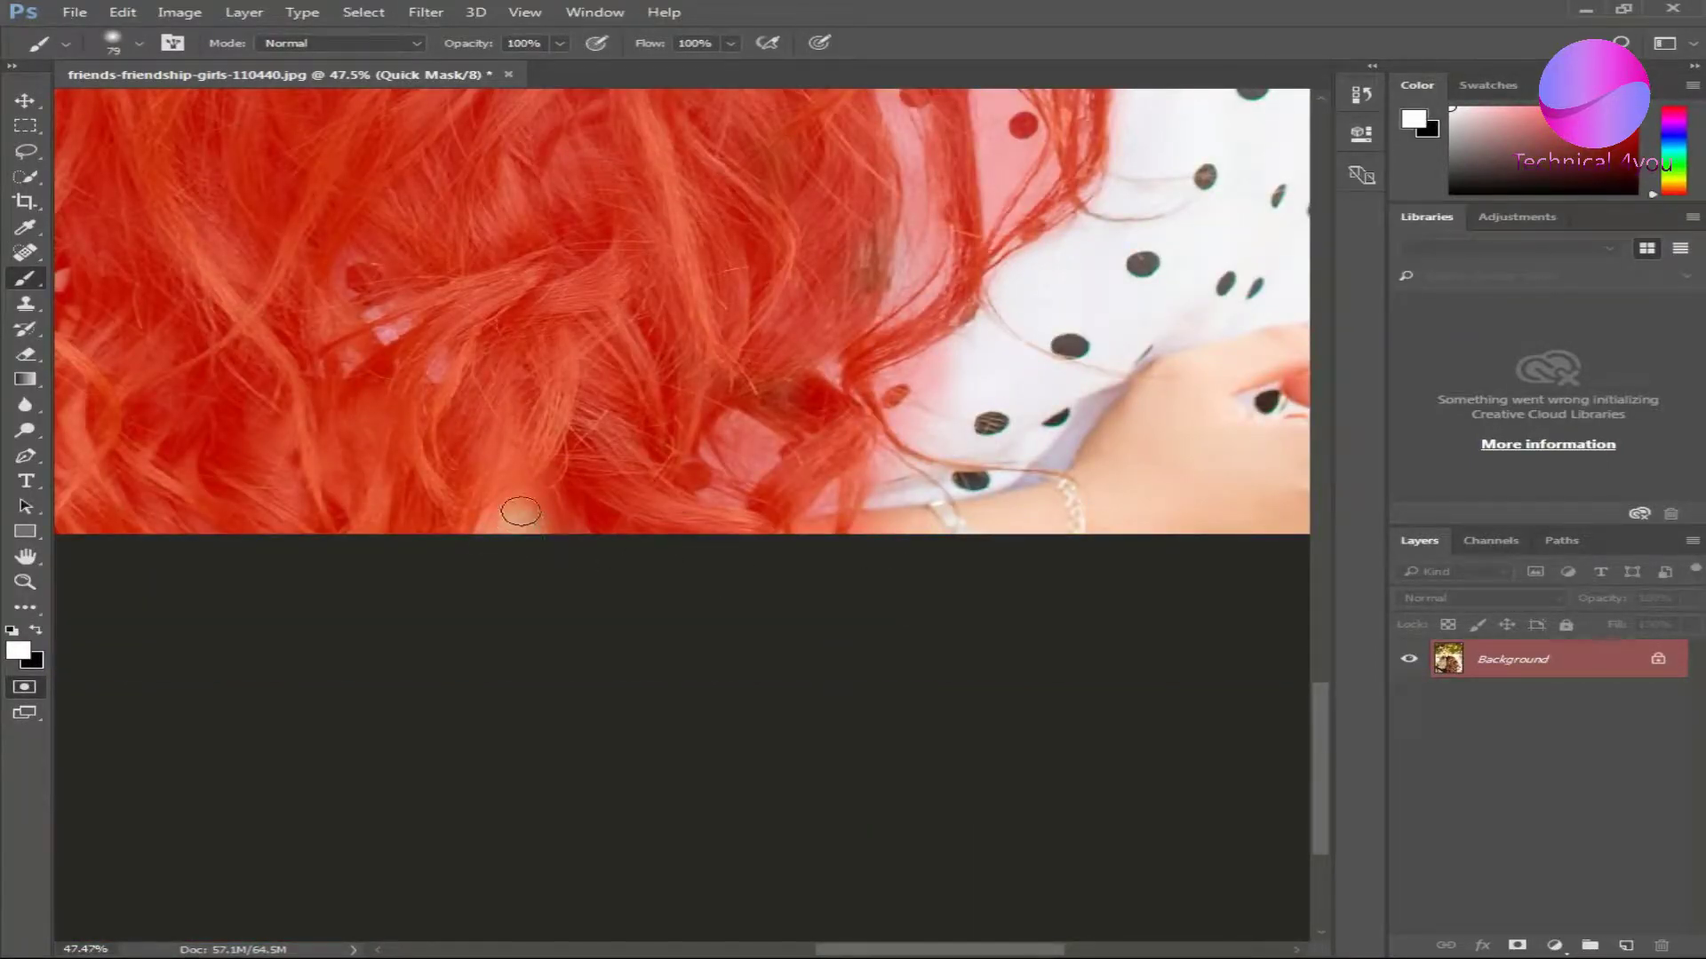
pyautogui.hscroll(-3, 391, 409)
pyautogui.hscroll(-2, 444, 266)
pyautogui.moveTo(482, 176)
pyautogui.mouseDown()
pyautogui.moveTo(450, 160)
pyautogui.moveTo(438, 495)
pyautogui.moveTo(457, 500)
pyautogui.moveTo(462, 429)
pyautogui.mouseUp()
# Step: Erase the remaining mask spill along the top of the hair
pyautogui.scroll(-5, 461, 429)
pyautogui.scroll(6, 628, 495)
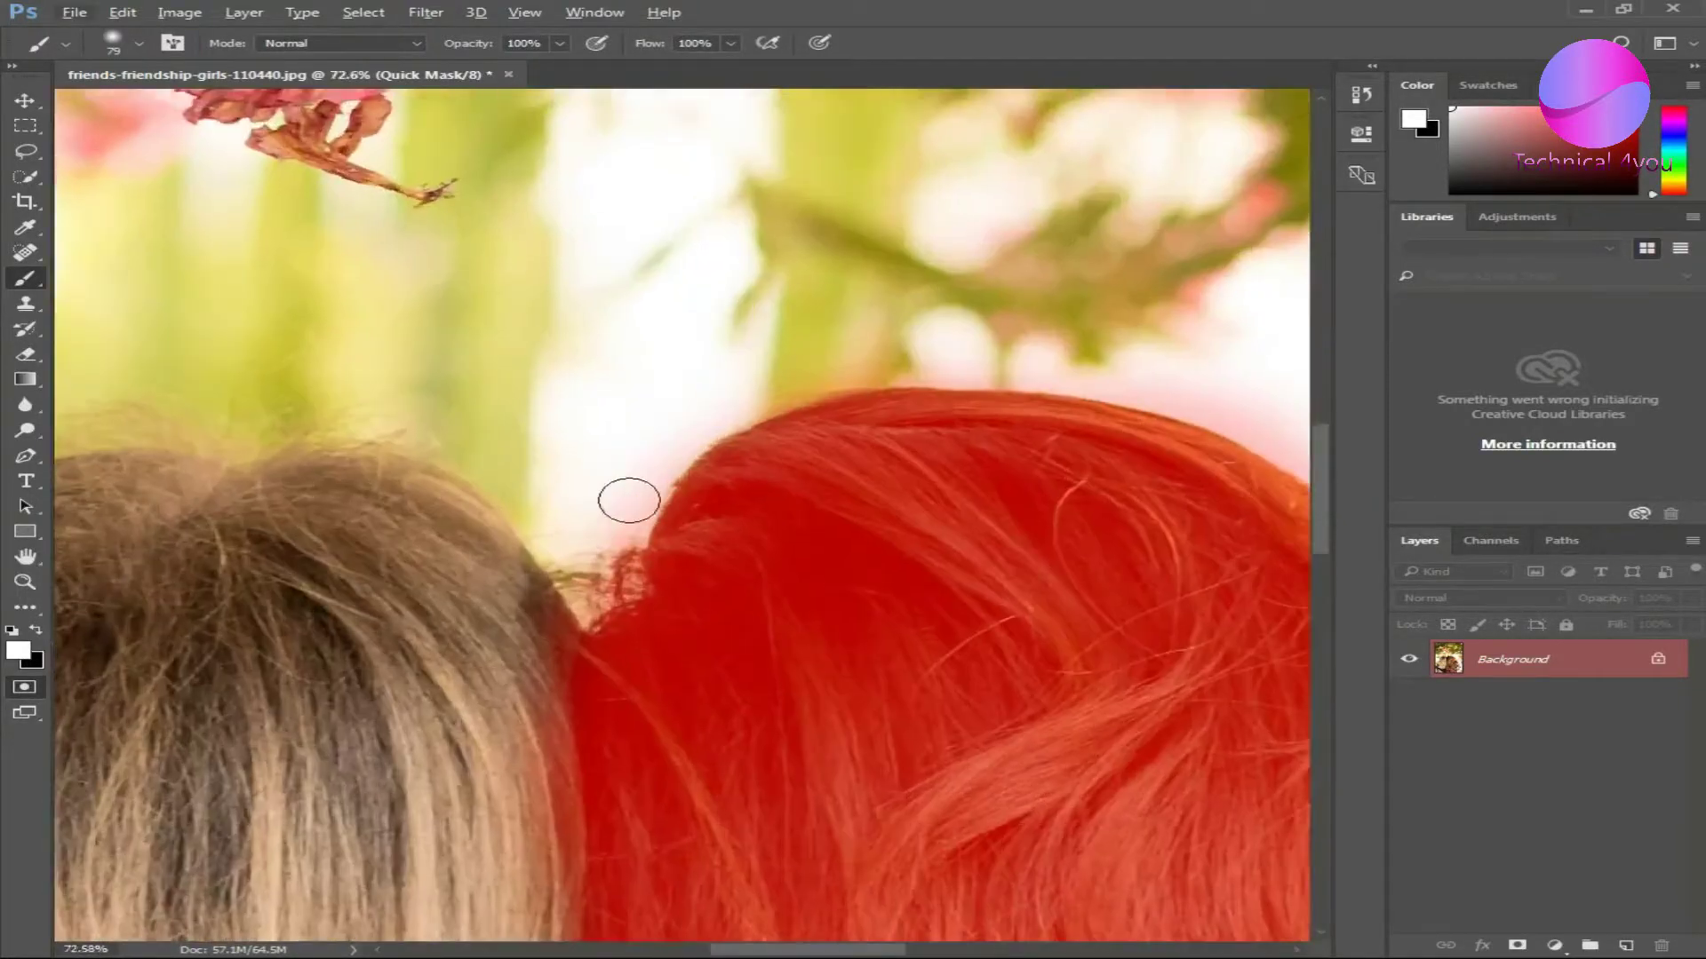
pyautogui.hscroll(4, 977, 391)
pyautogui.moveTo(923, 421)
pyautogui.mouseDown()
pyautogui.moveTo(1028, 502)
pyautogui.moveTo(1196, 537)
pyautogui.mouseUp()
pyautogui.scroll(-5, 975, 518)
pyautogui.scroll(-1, 974, 518)
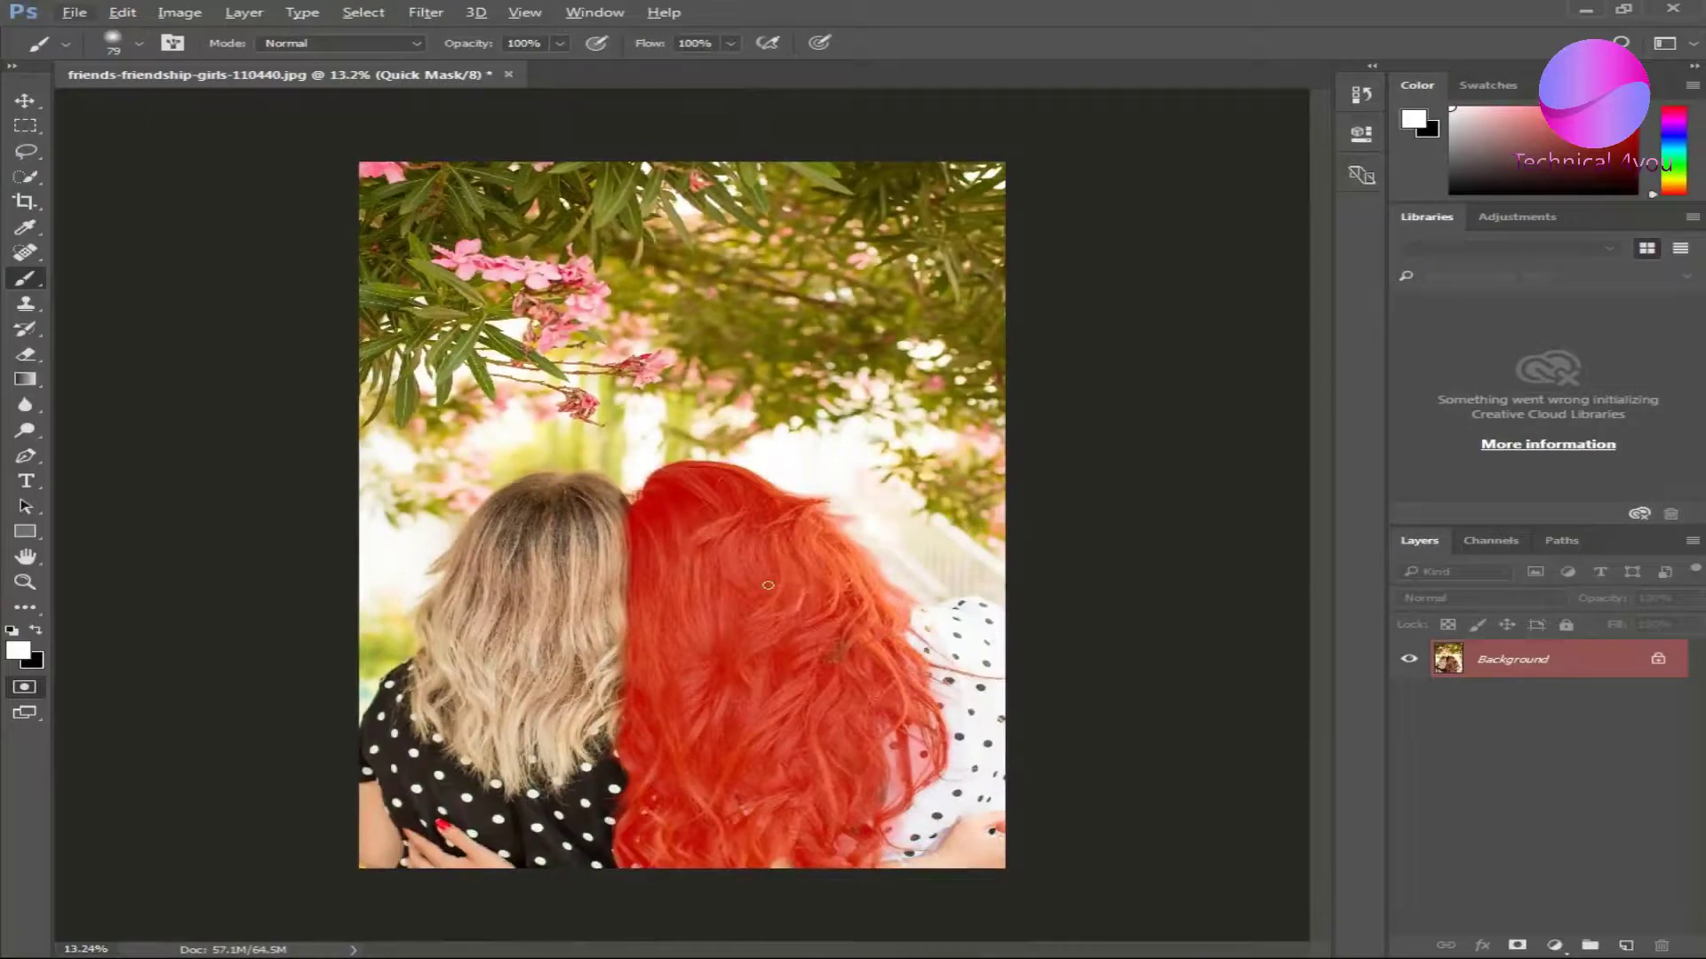
# Step: Convert the mask to a selection, then return to Quick Mask to fix a gap
pyautogui.click(25, 688)
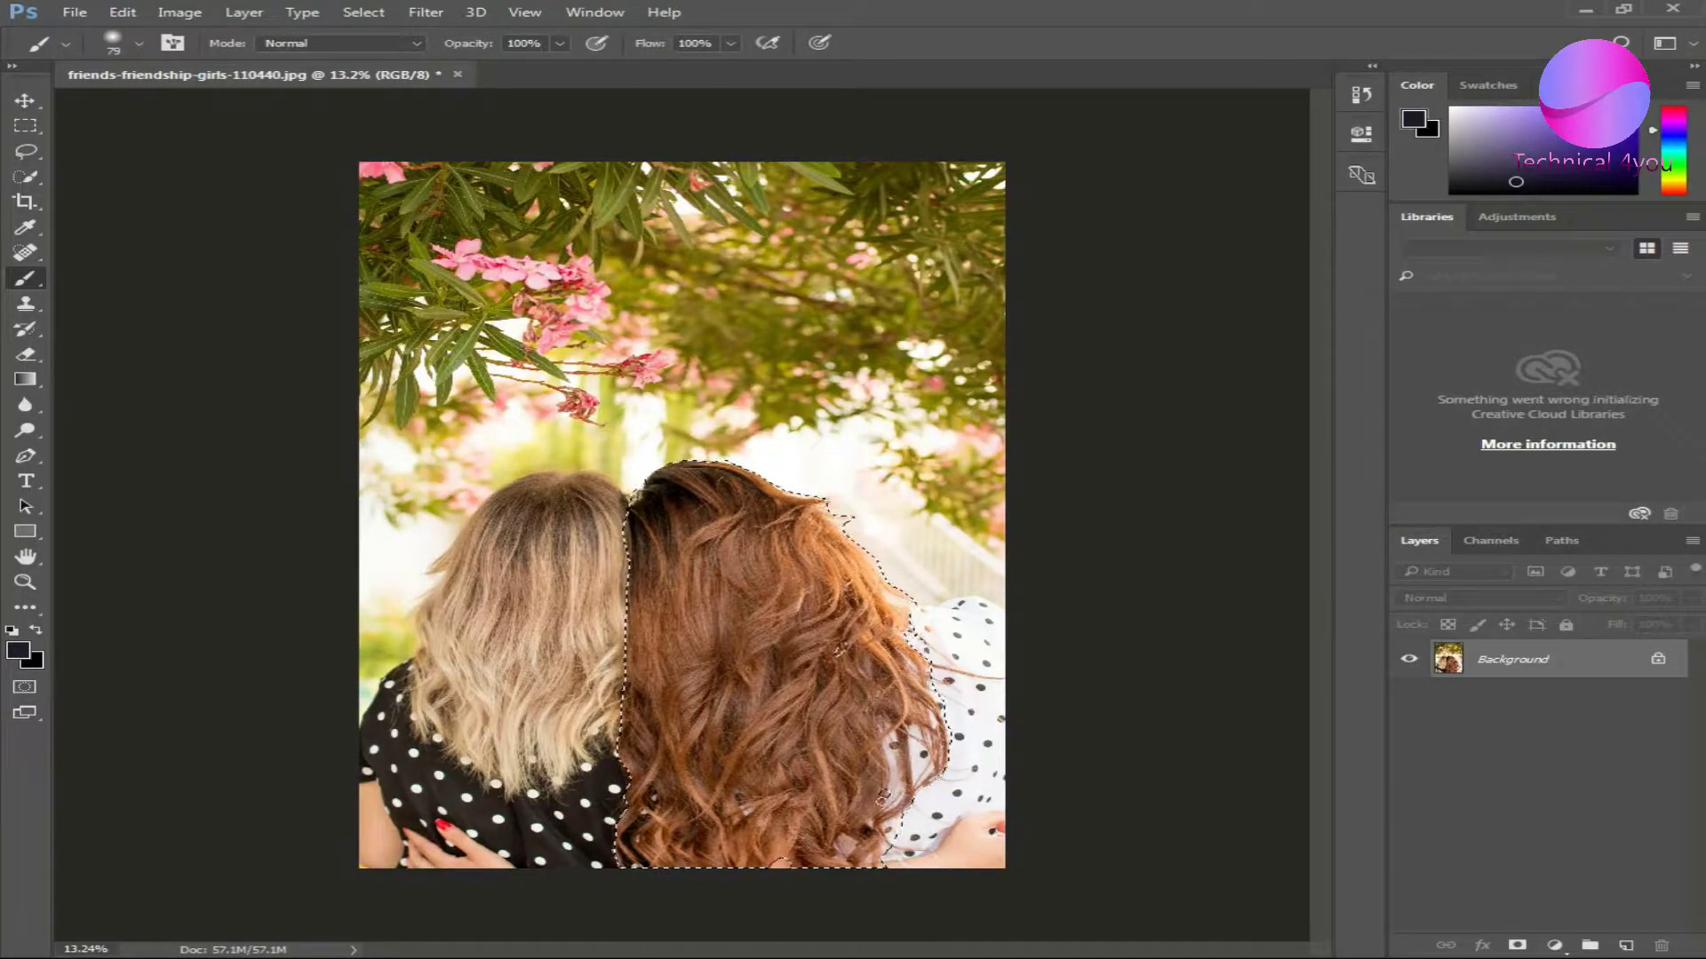
pyautogui.click(24, 687)
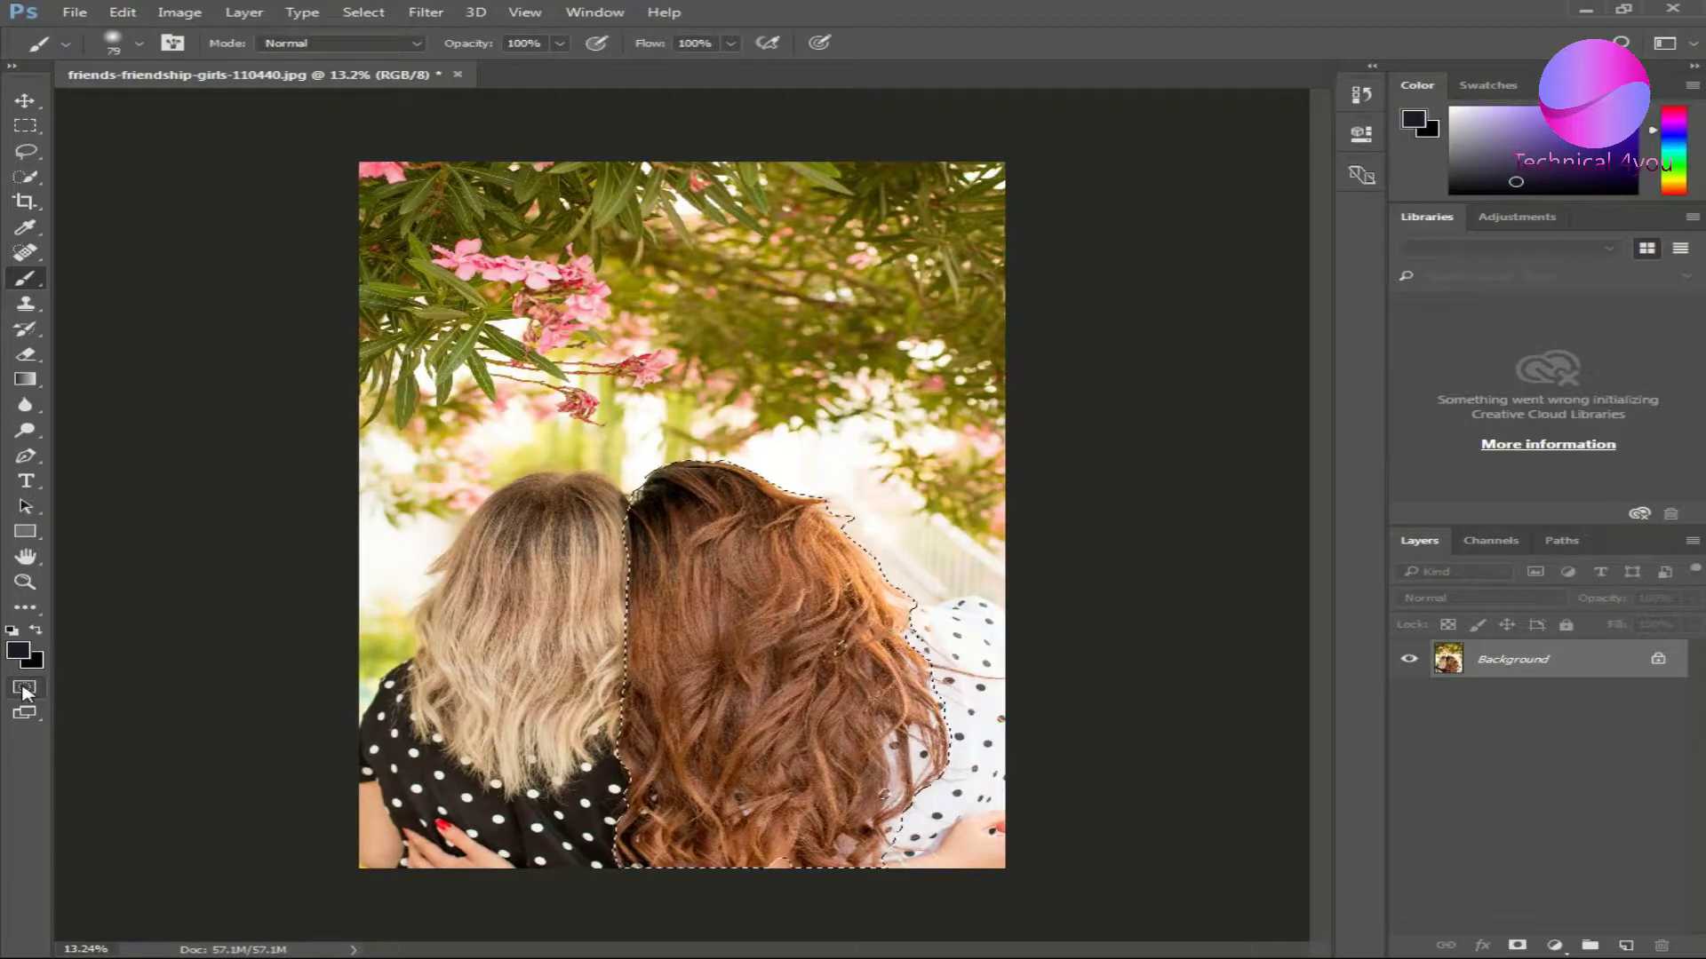
pyautogui.scroll(3, 857, 662)
pyautogui.scroll(1, 858, 662)
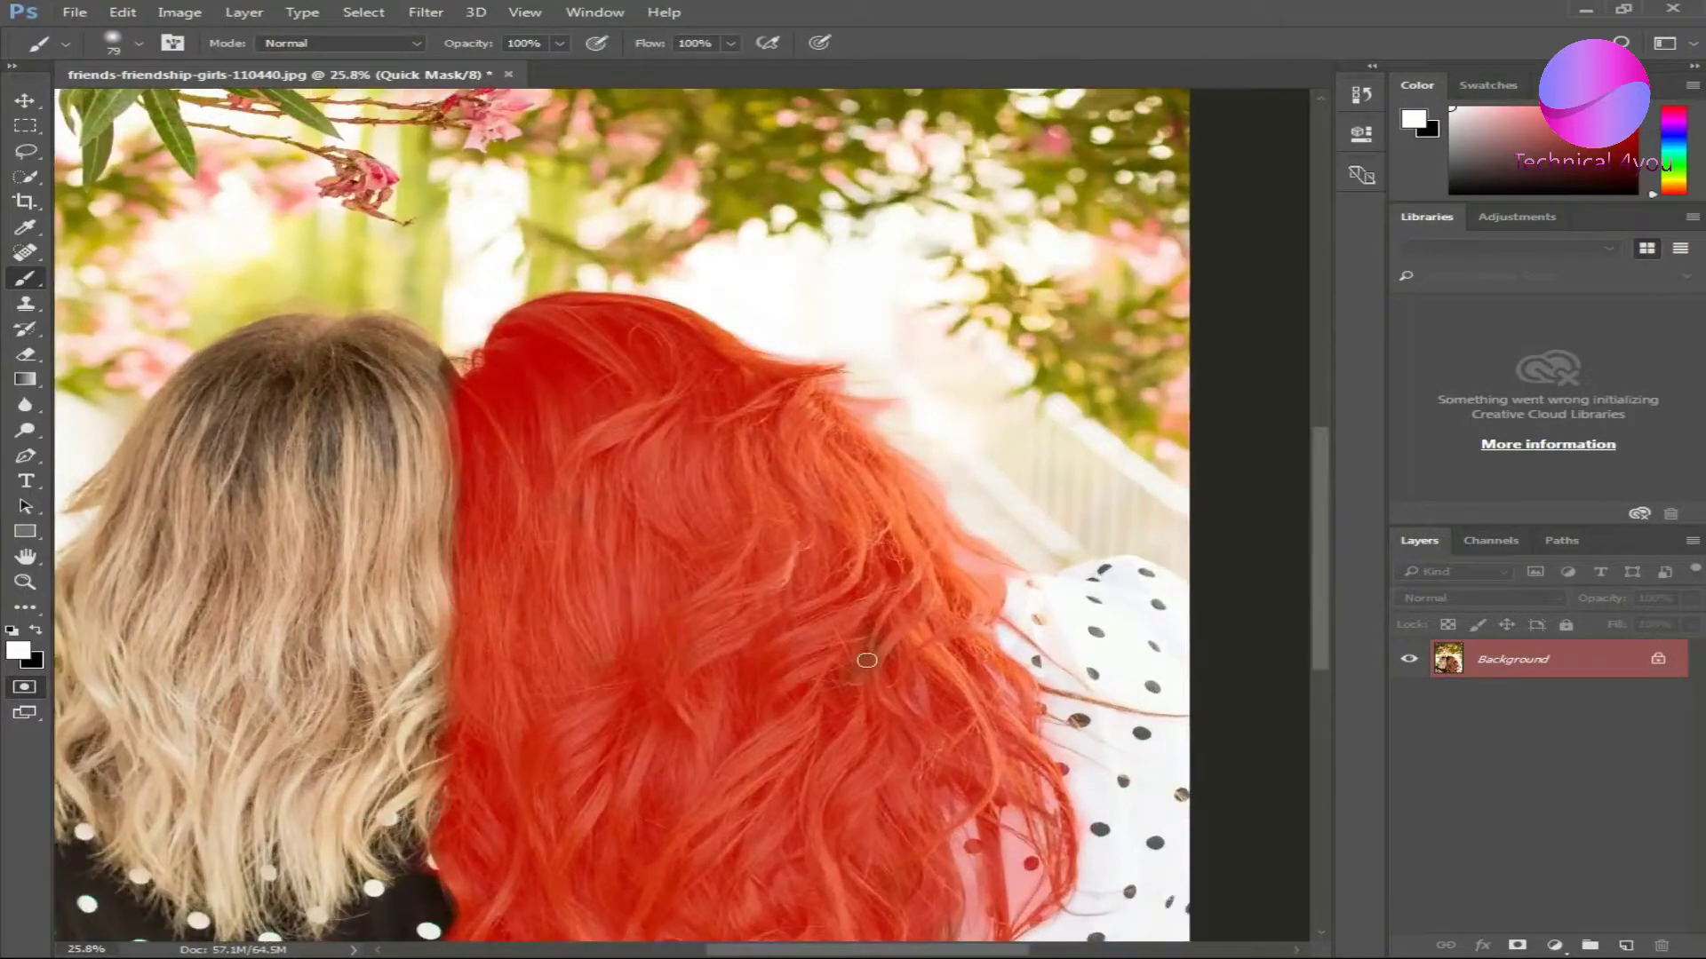
# Step: Mask the uncovered dark hair patch with a black 149 px brush and reload the selection
pyautogui.keyDown('alt'); pyautogui.rightClick(858, 657); pyautogui.keyUp('alt')
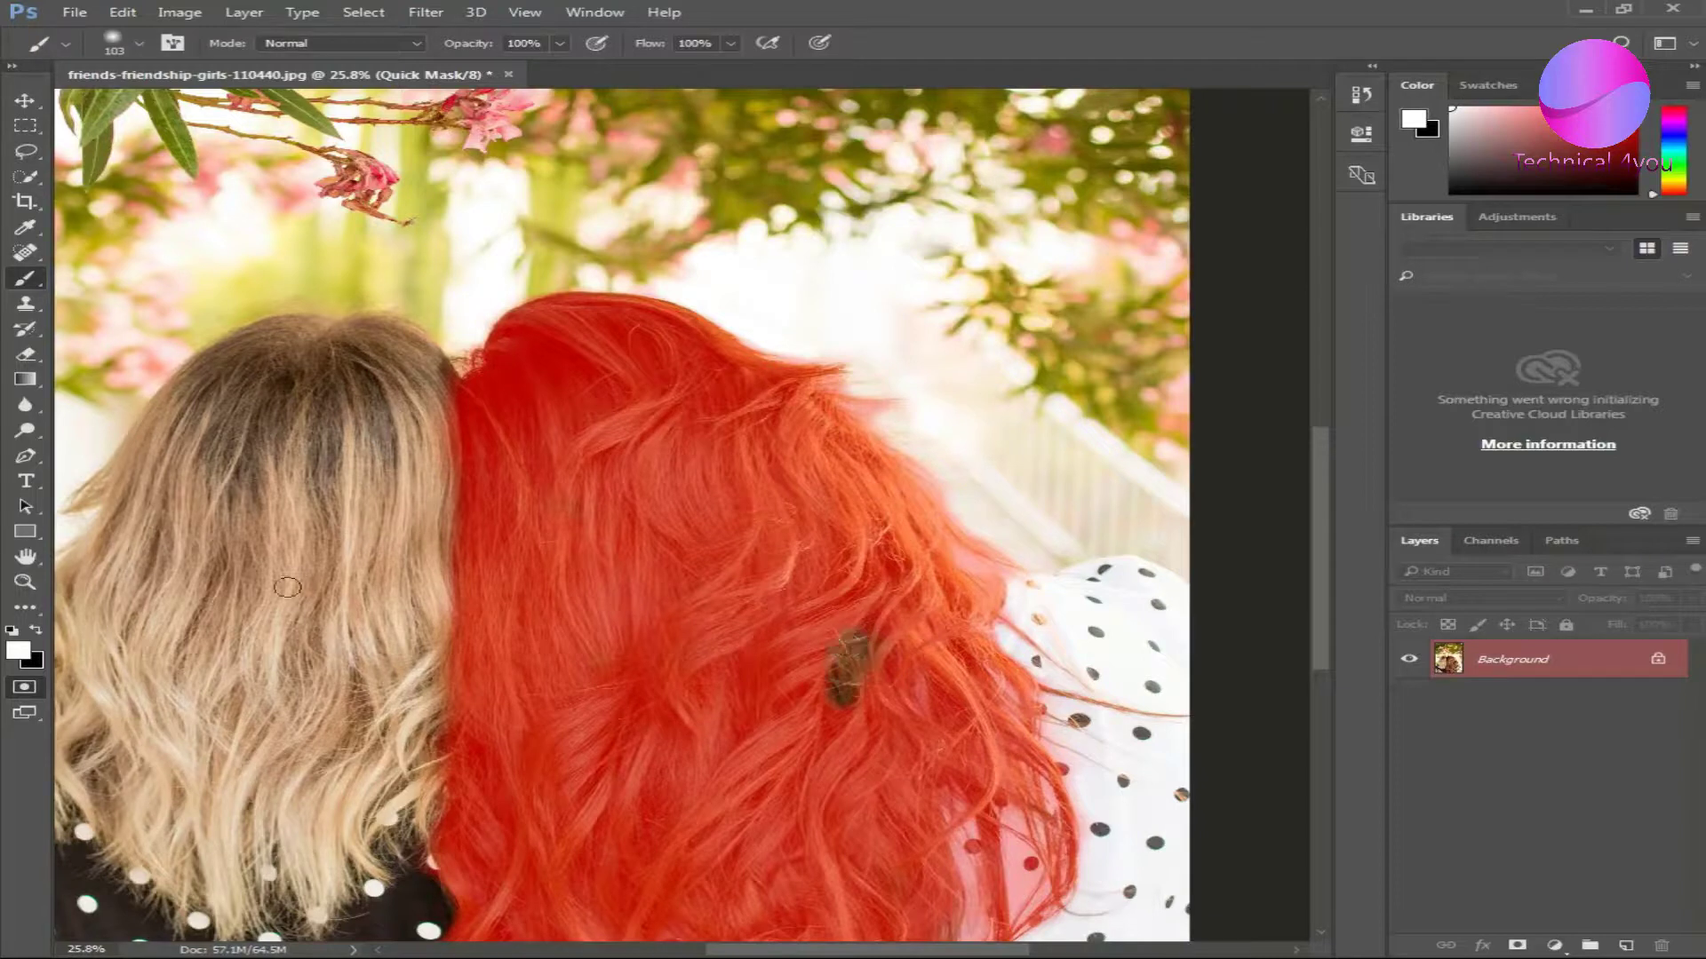
pyautogui.click(36, 630)
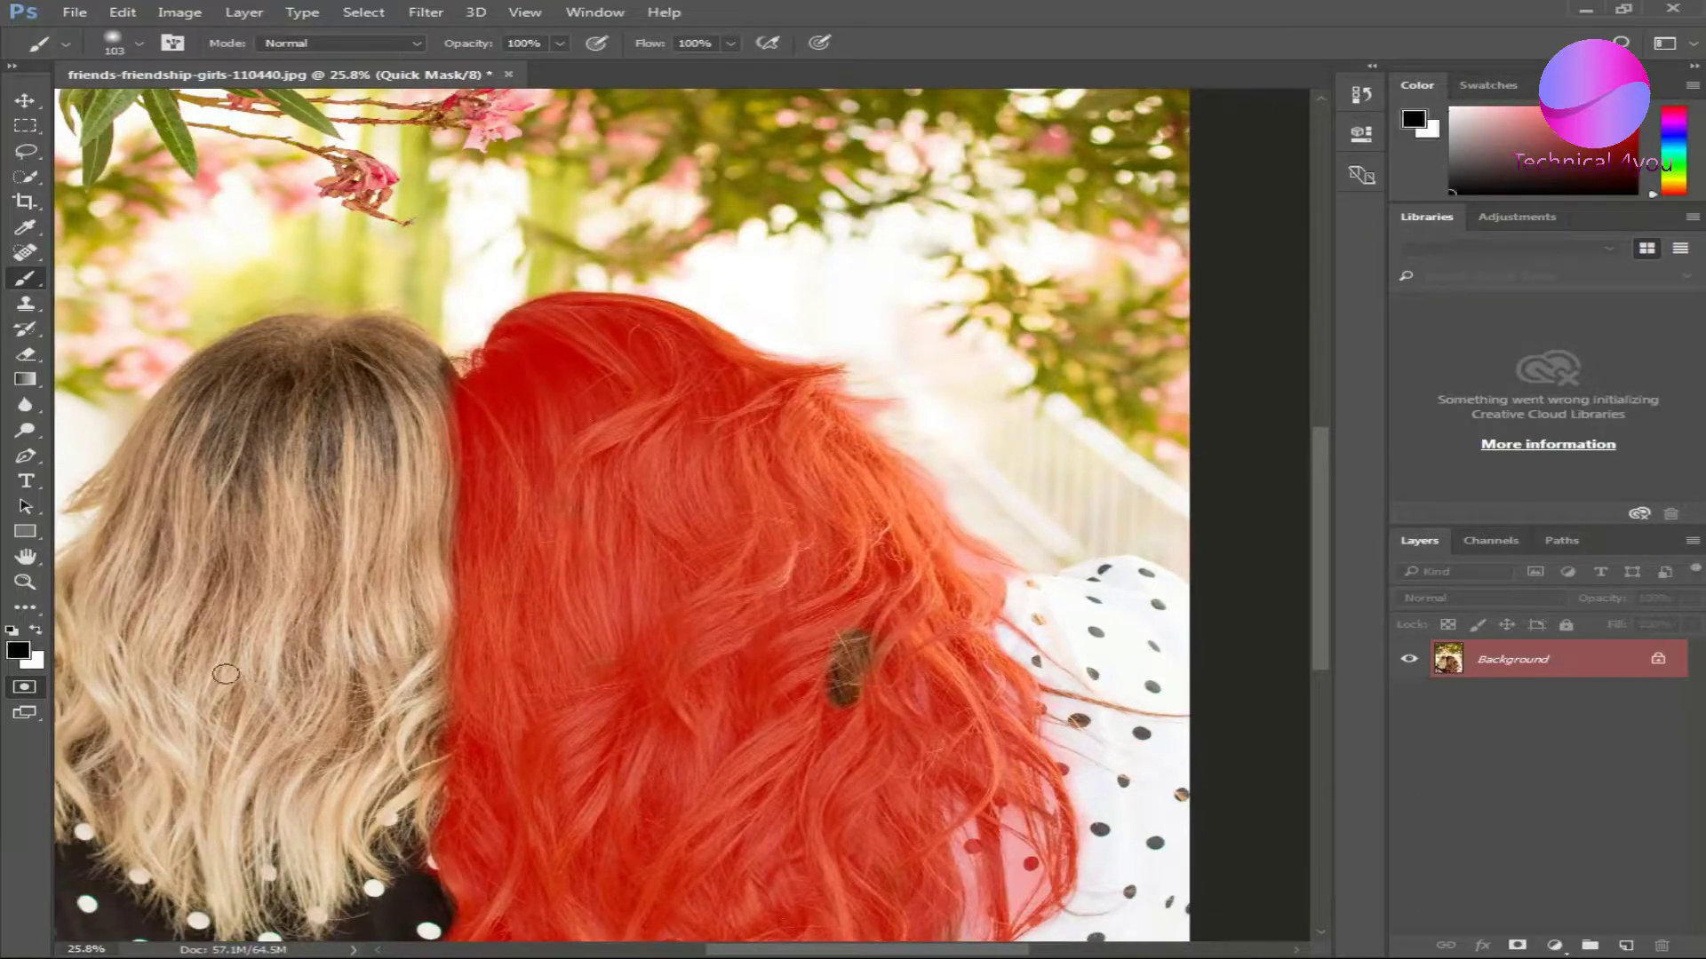
pyautogui.keyDown('alt'); pyautogui.rightClick(652, 662); pyautogui.keyUp('alt')
pyautogui.moveTo(848, 693); pyautogui.dragTo(857, 649)
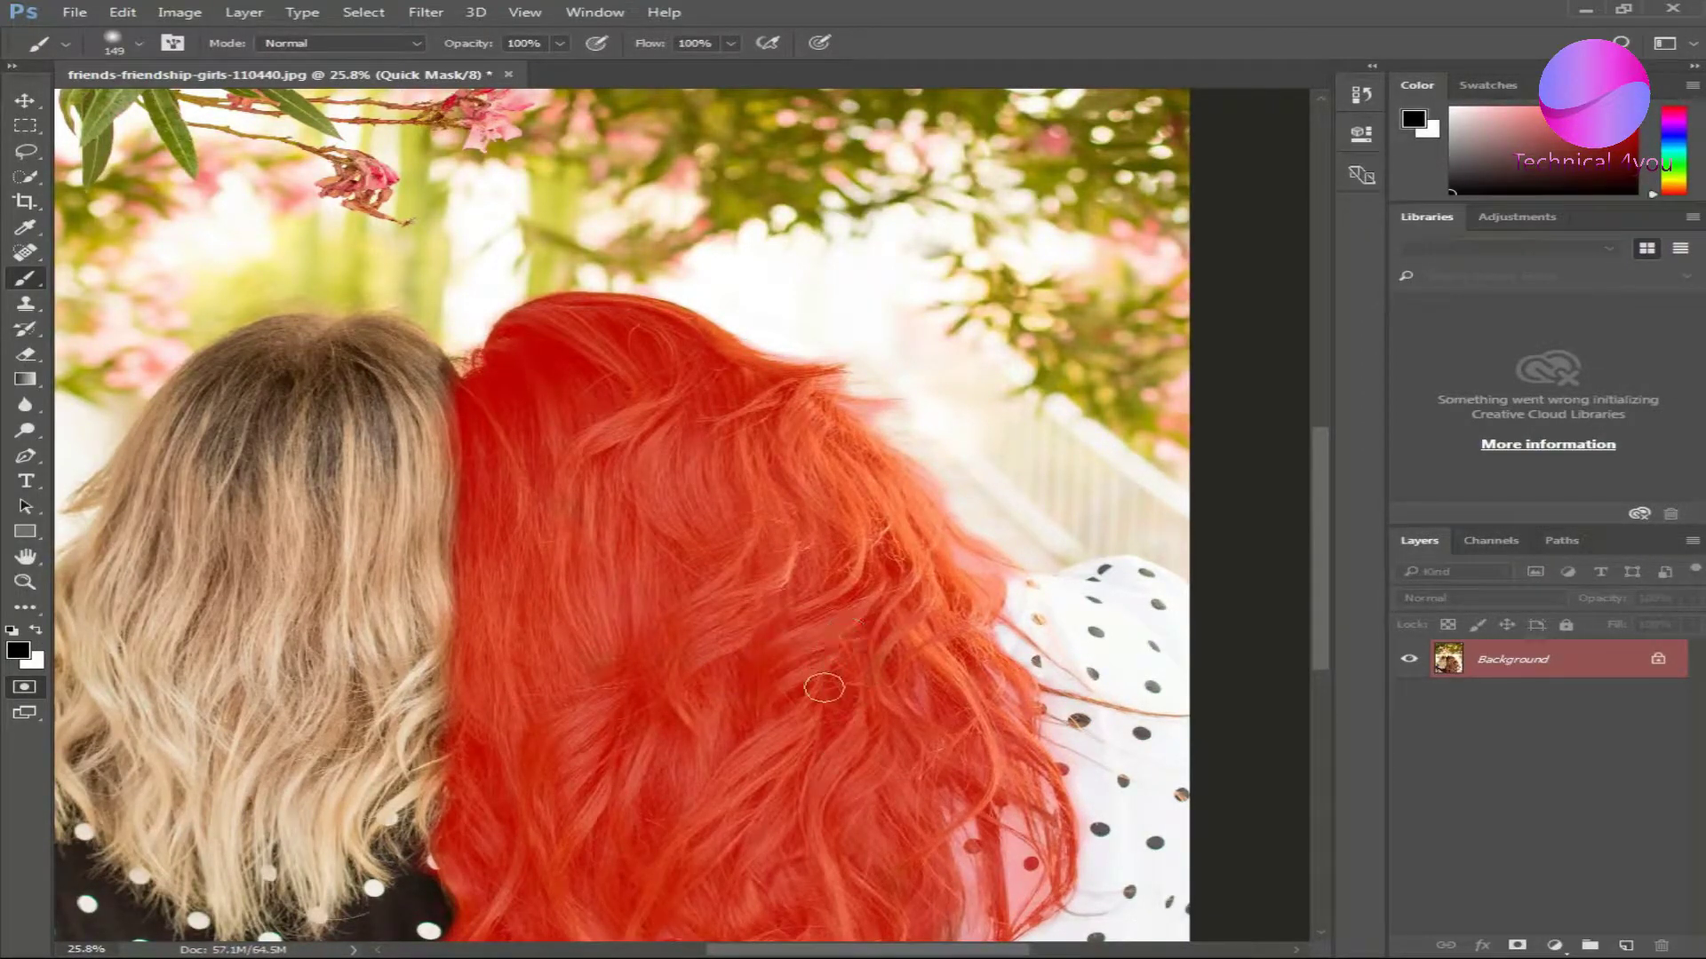
pyautogui.scroll(-1, 888, 666)
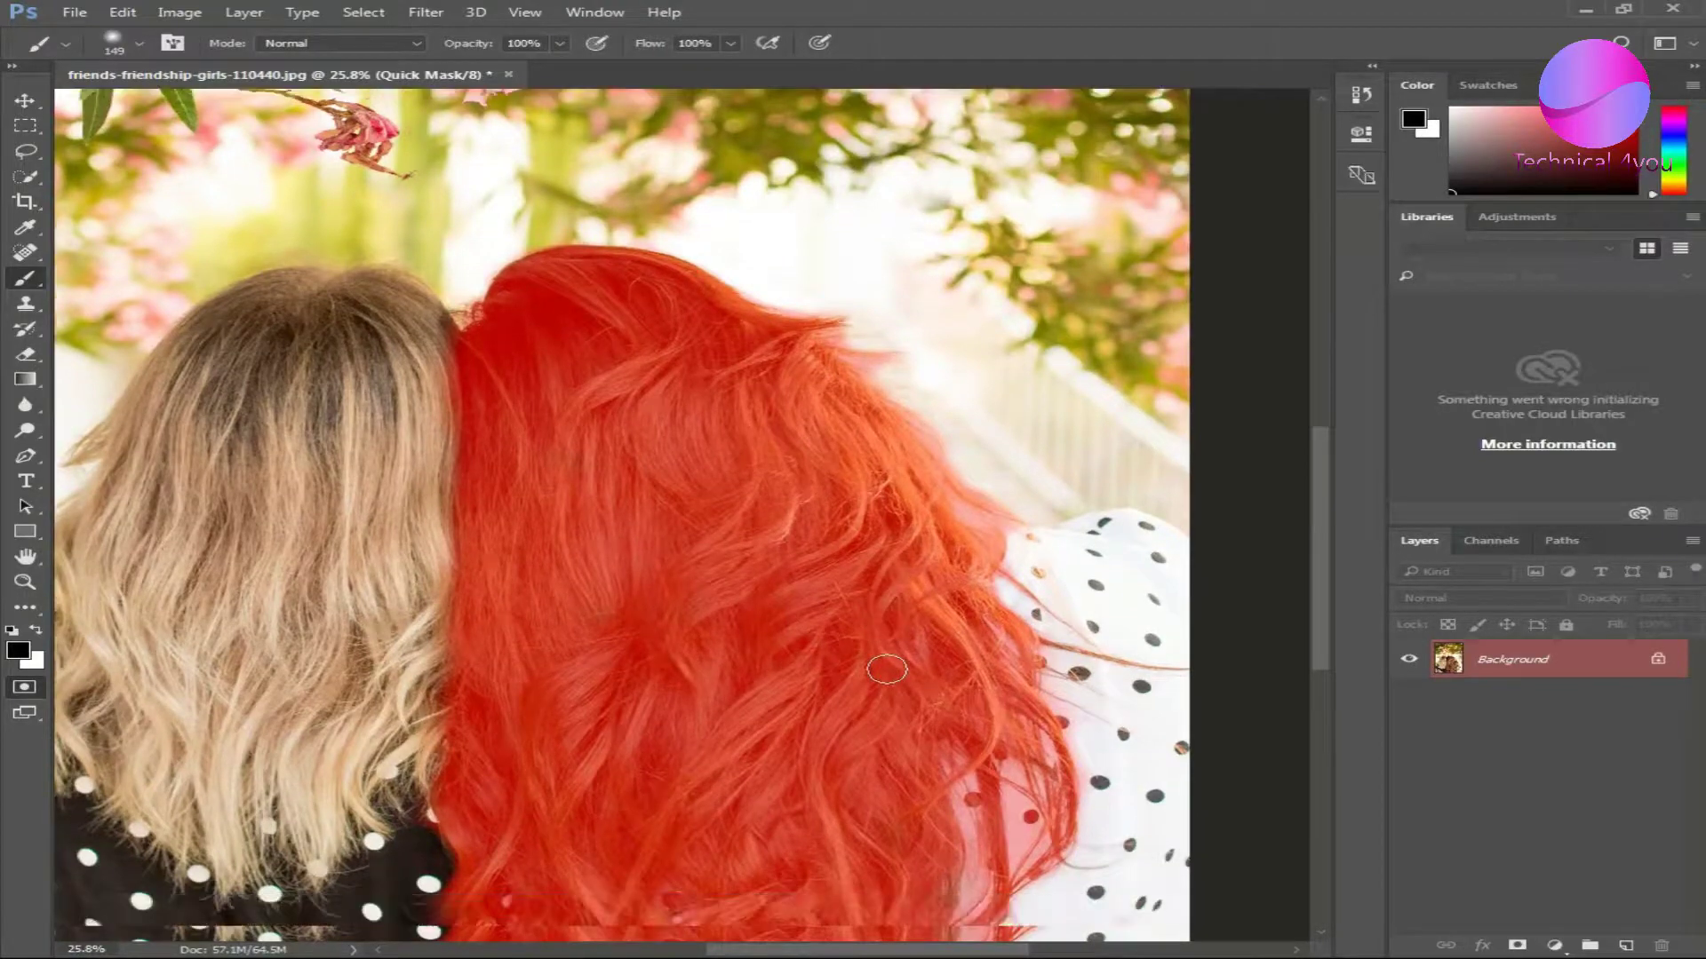
pyautogui.scroll(-3, 897, 649)
pyautogui.scroll(-1, 906, 634)
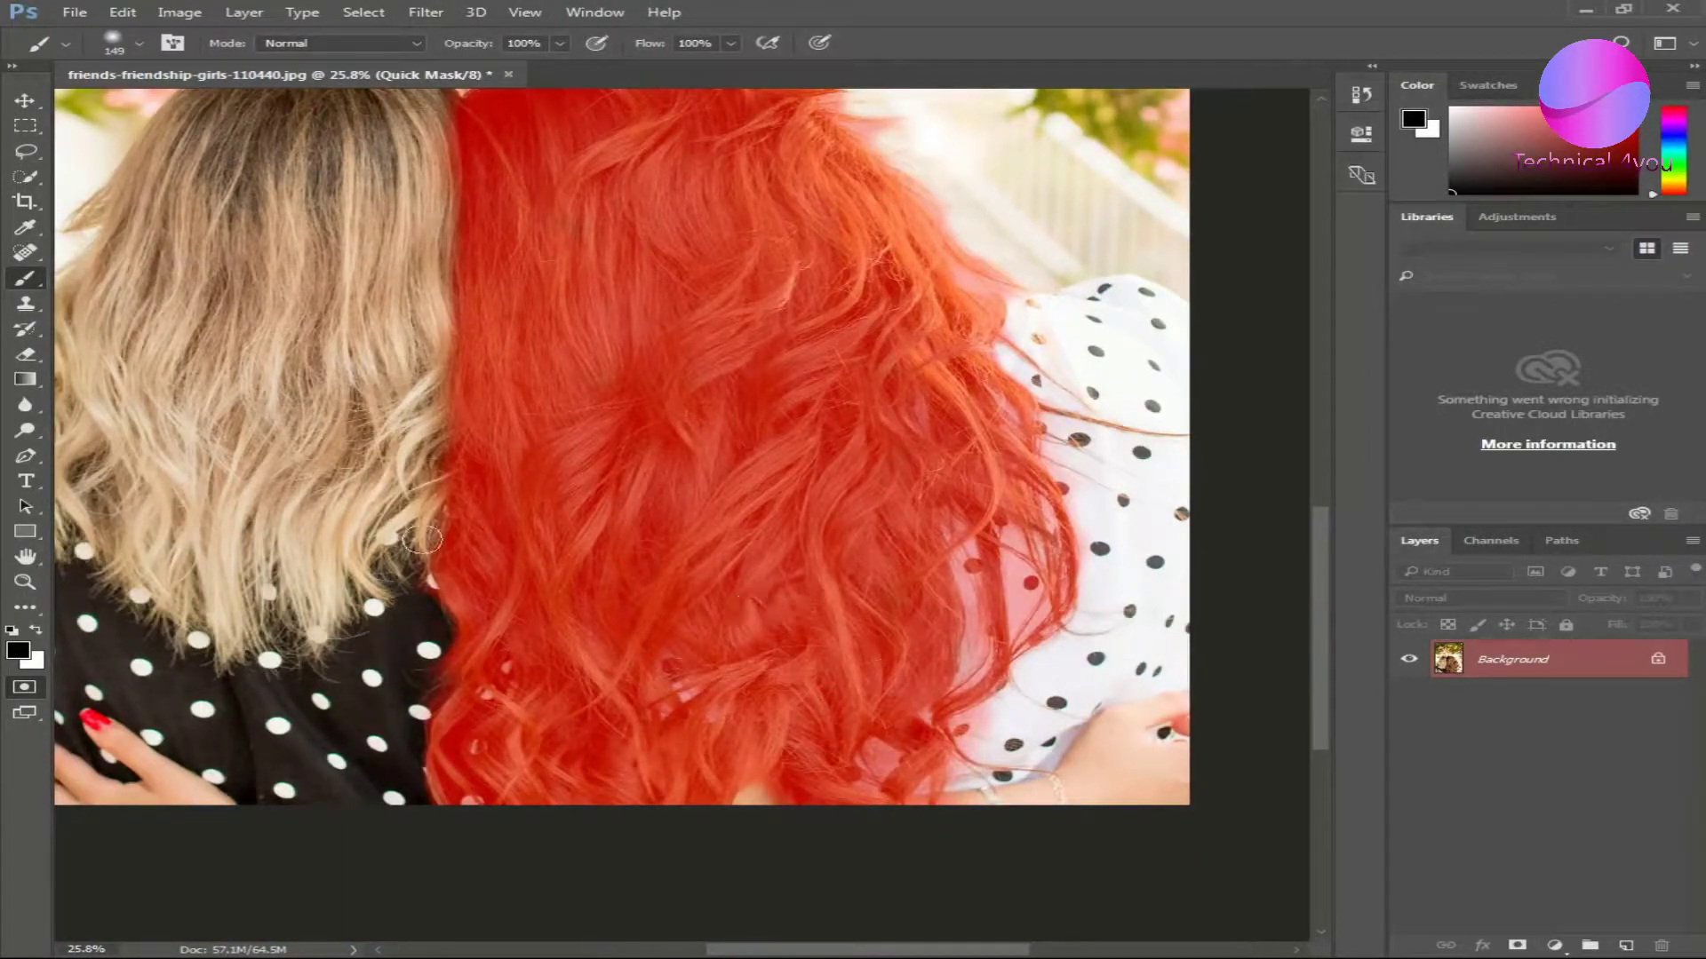
pyautogui.click(24, 688)
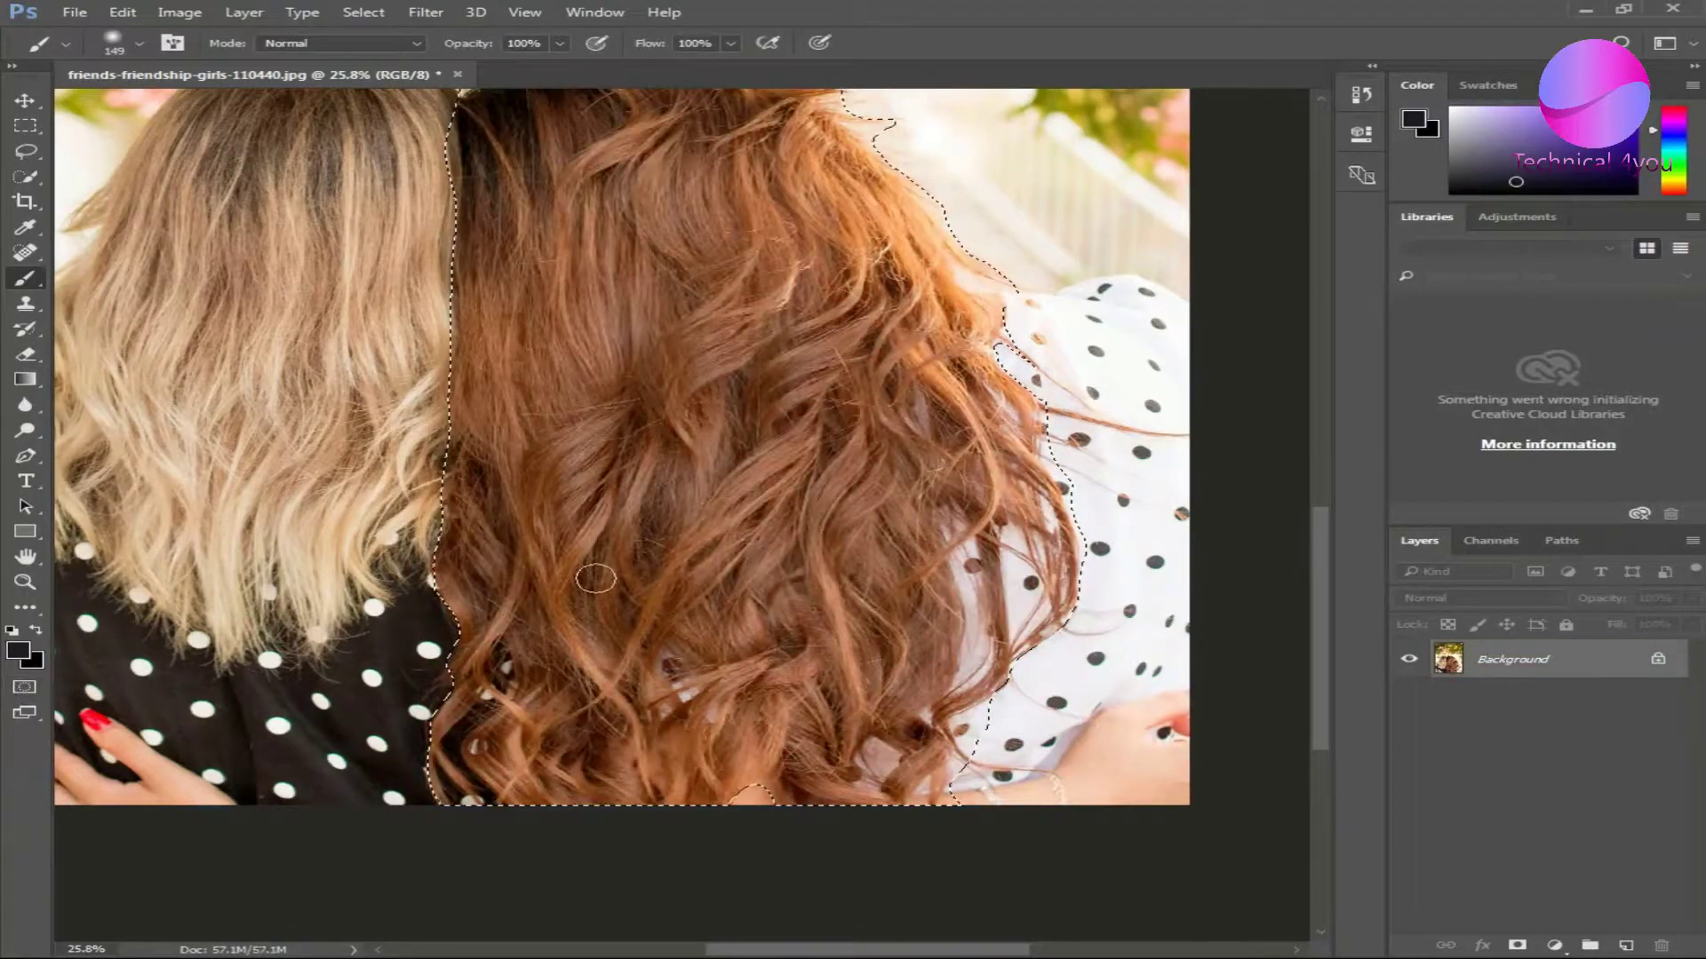
# Step: Add a Solid Color fill layer, Color Fill 1, in Soft Light mode over the hair selection
pyautogui.scroll(-2, 590, 579)
pyautogui.scroll(-2, 775, 577)
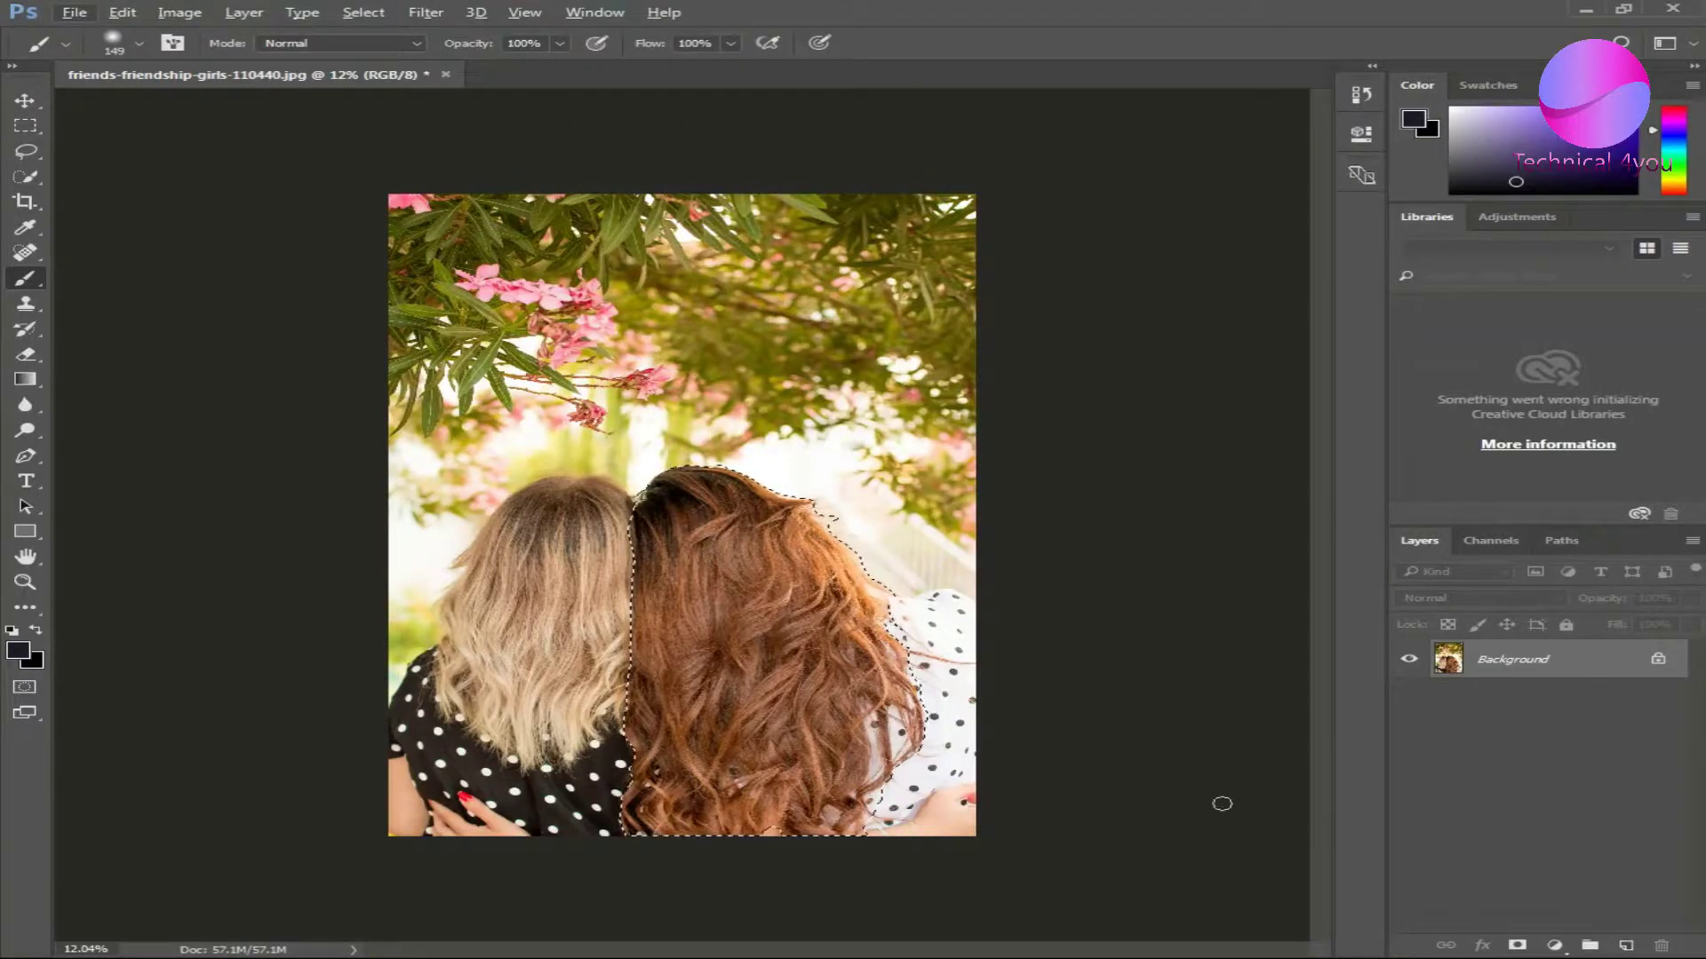
pyautogui.click(244, 12)
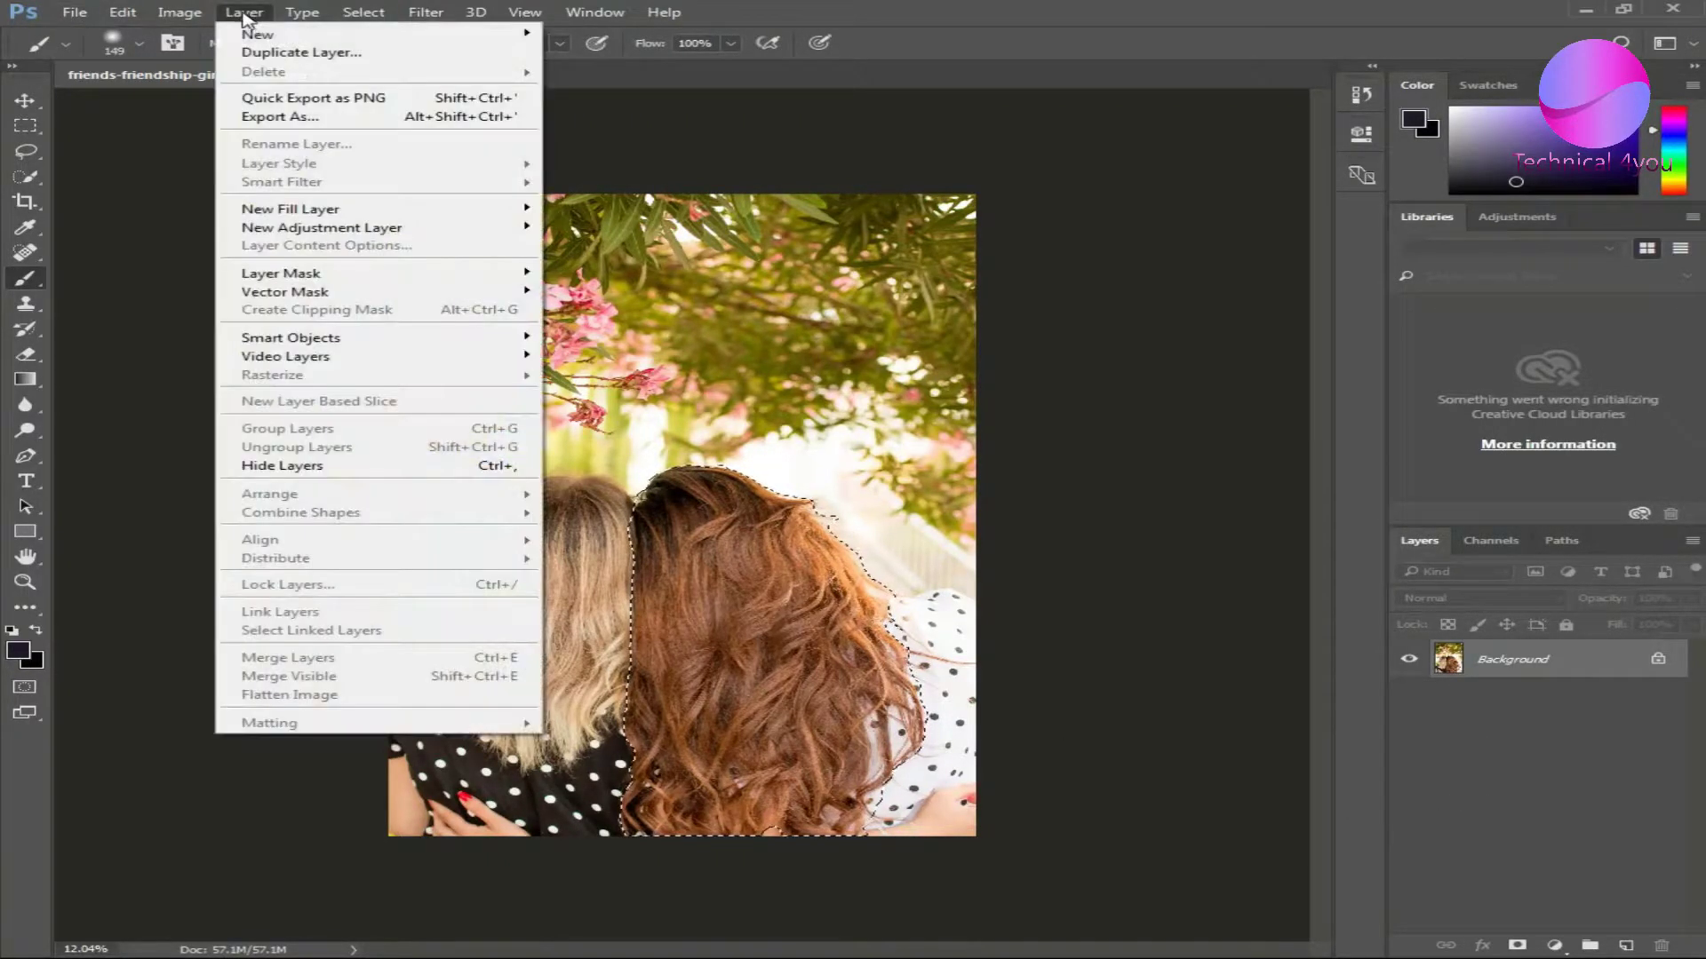
pyautogui.moveTo(290, 208)
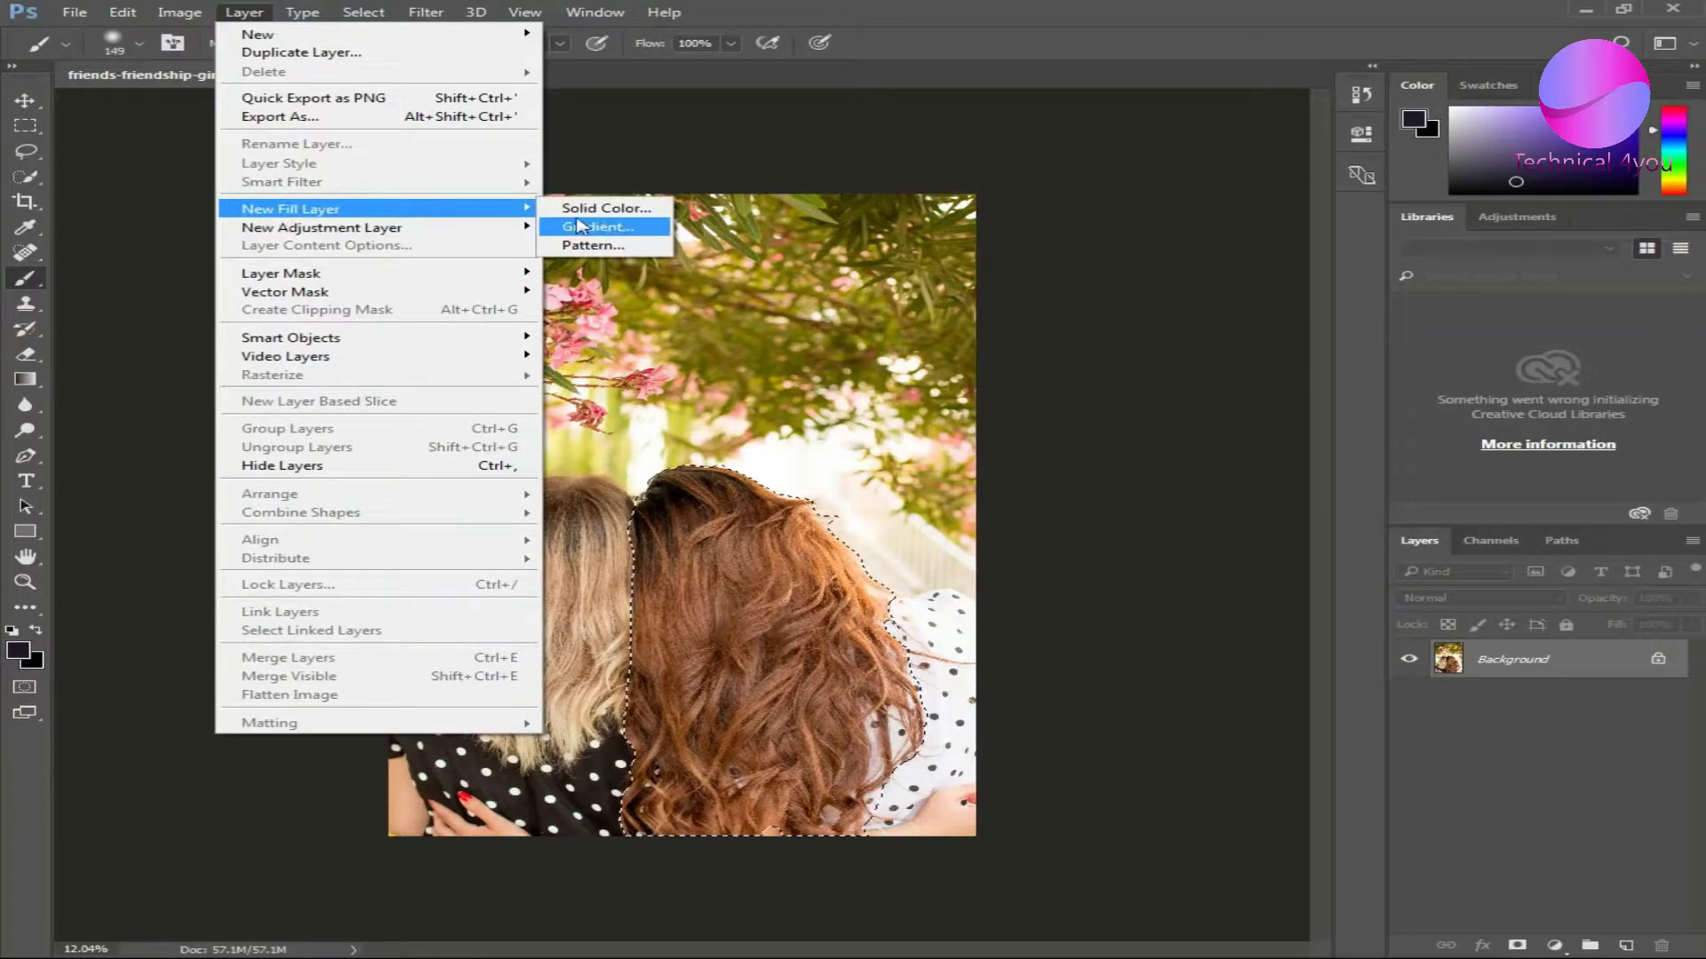
pyautogui.click(586, 208)
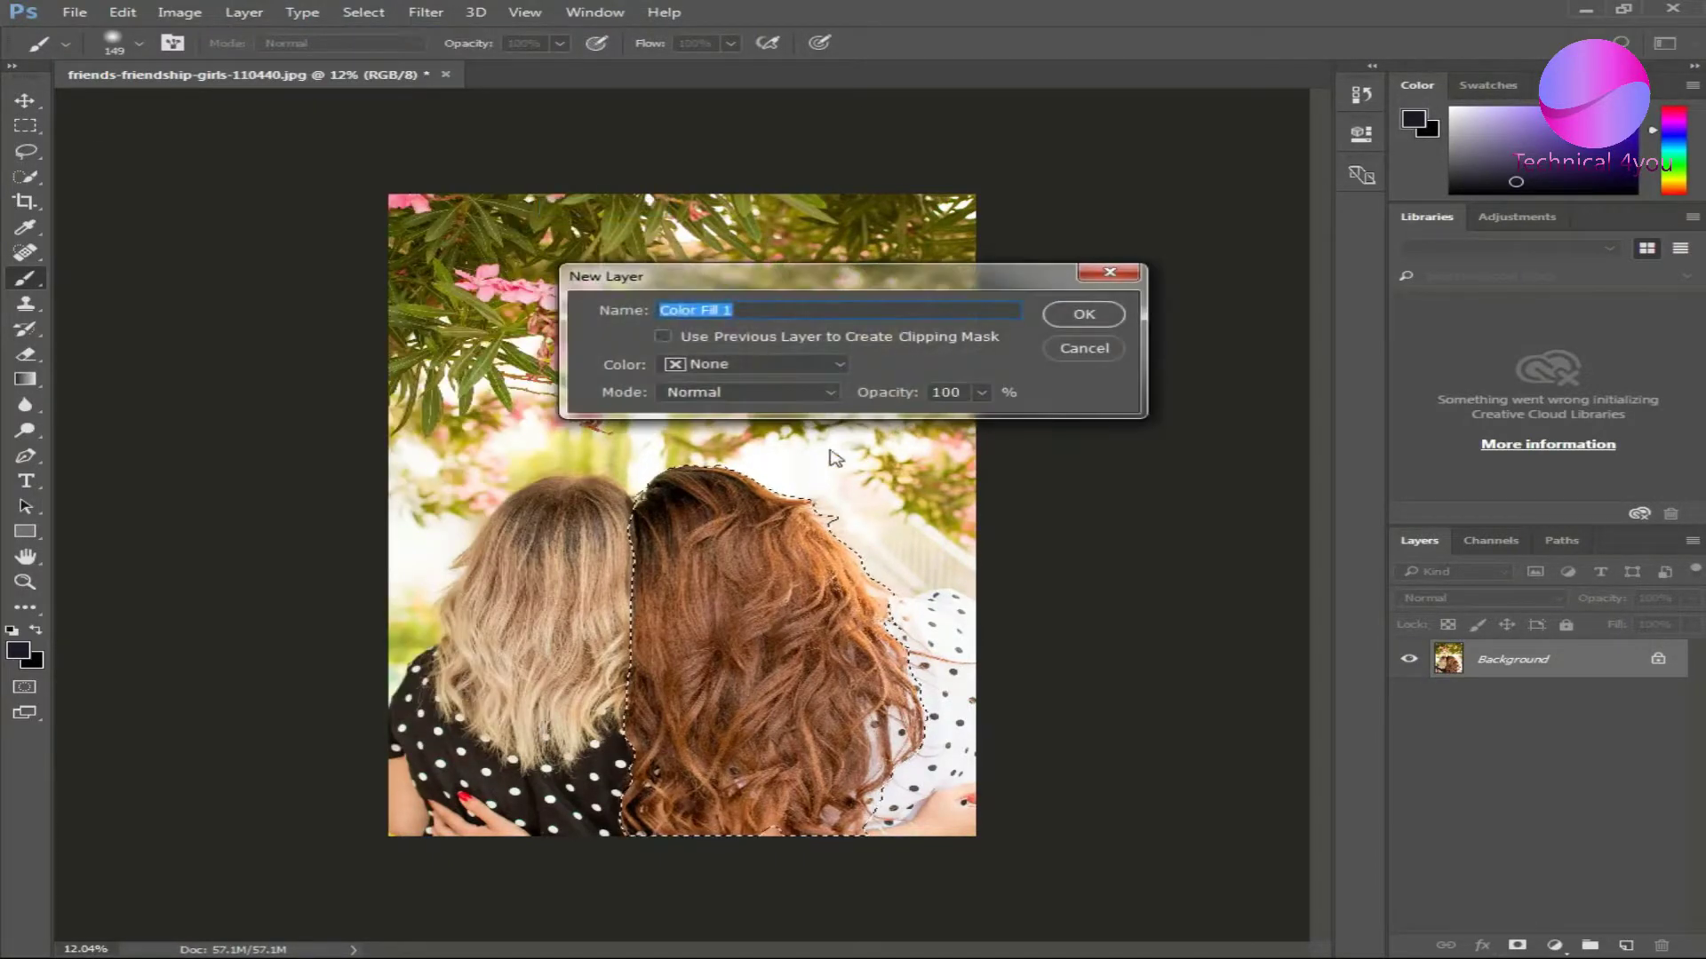
pyautogui.click(819, 394)
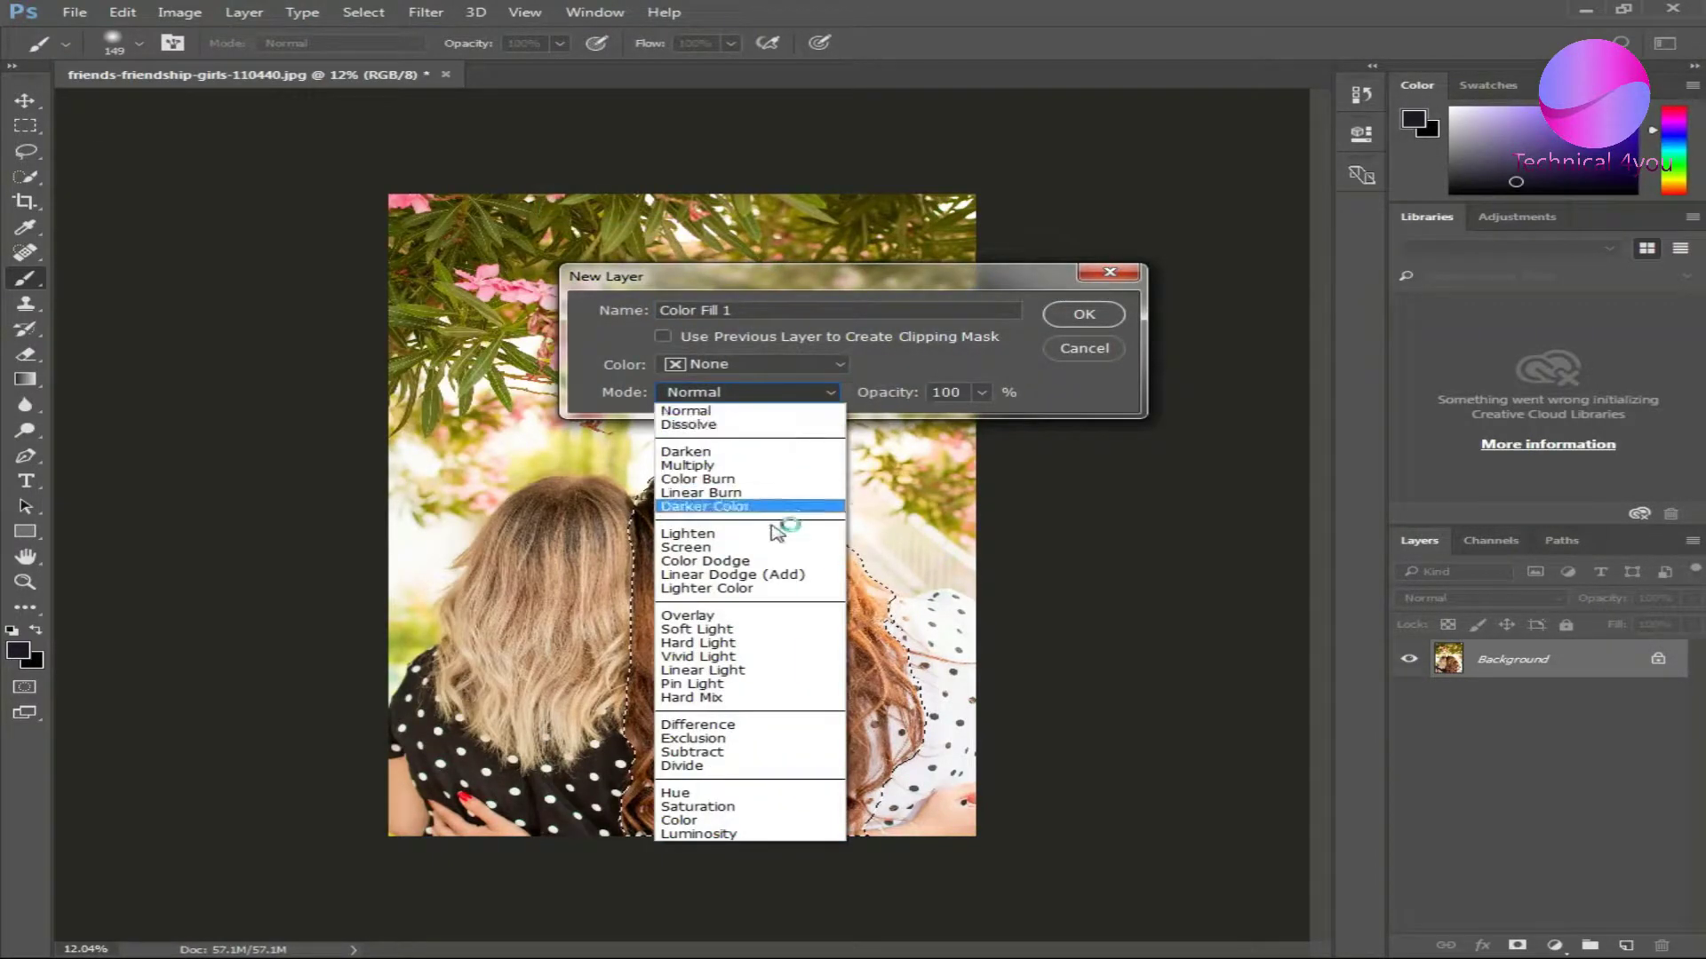
pyautogui.click(697, 629)
# Step: In the fill's Color Picker, sample orange and gold photo tones, then try darker reds
pyautogui.click(1083, 315)
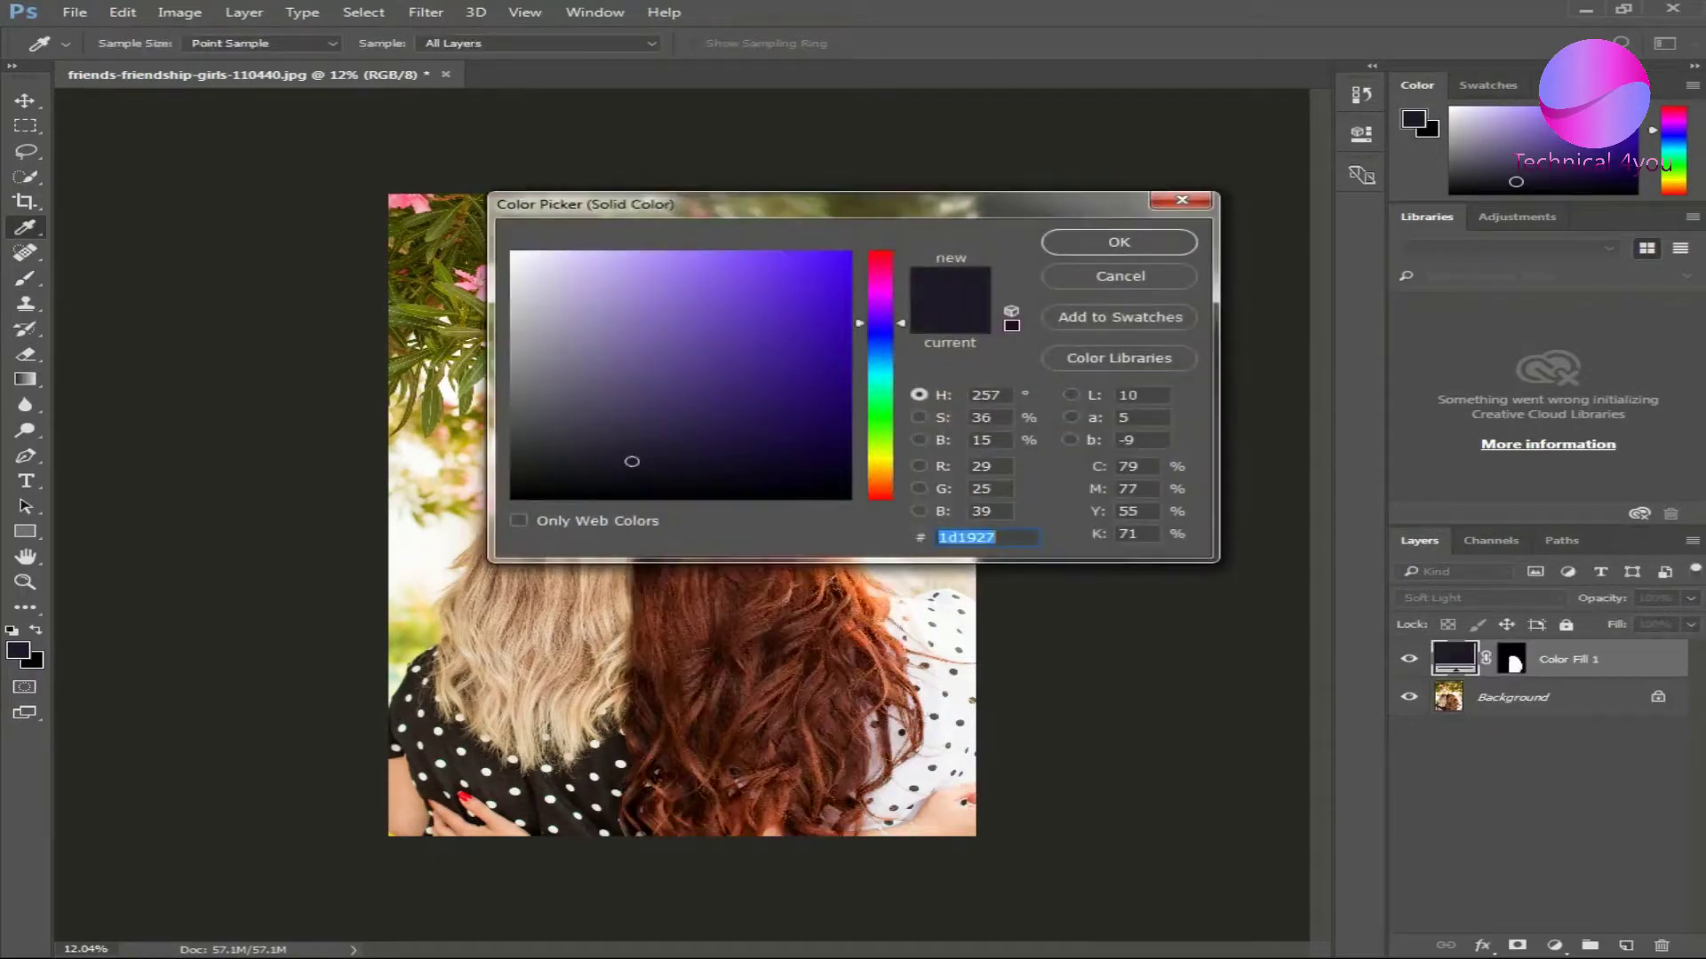
pyautogui.moveTo(793, 206); pyautogui.dragTo(1277, 227)
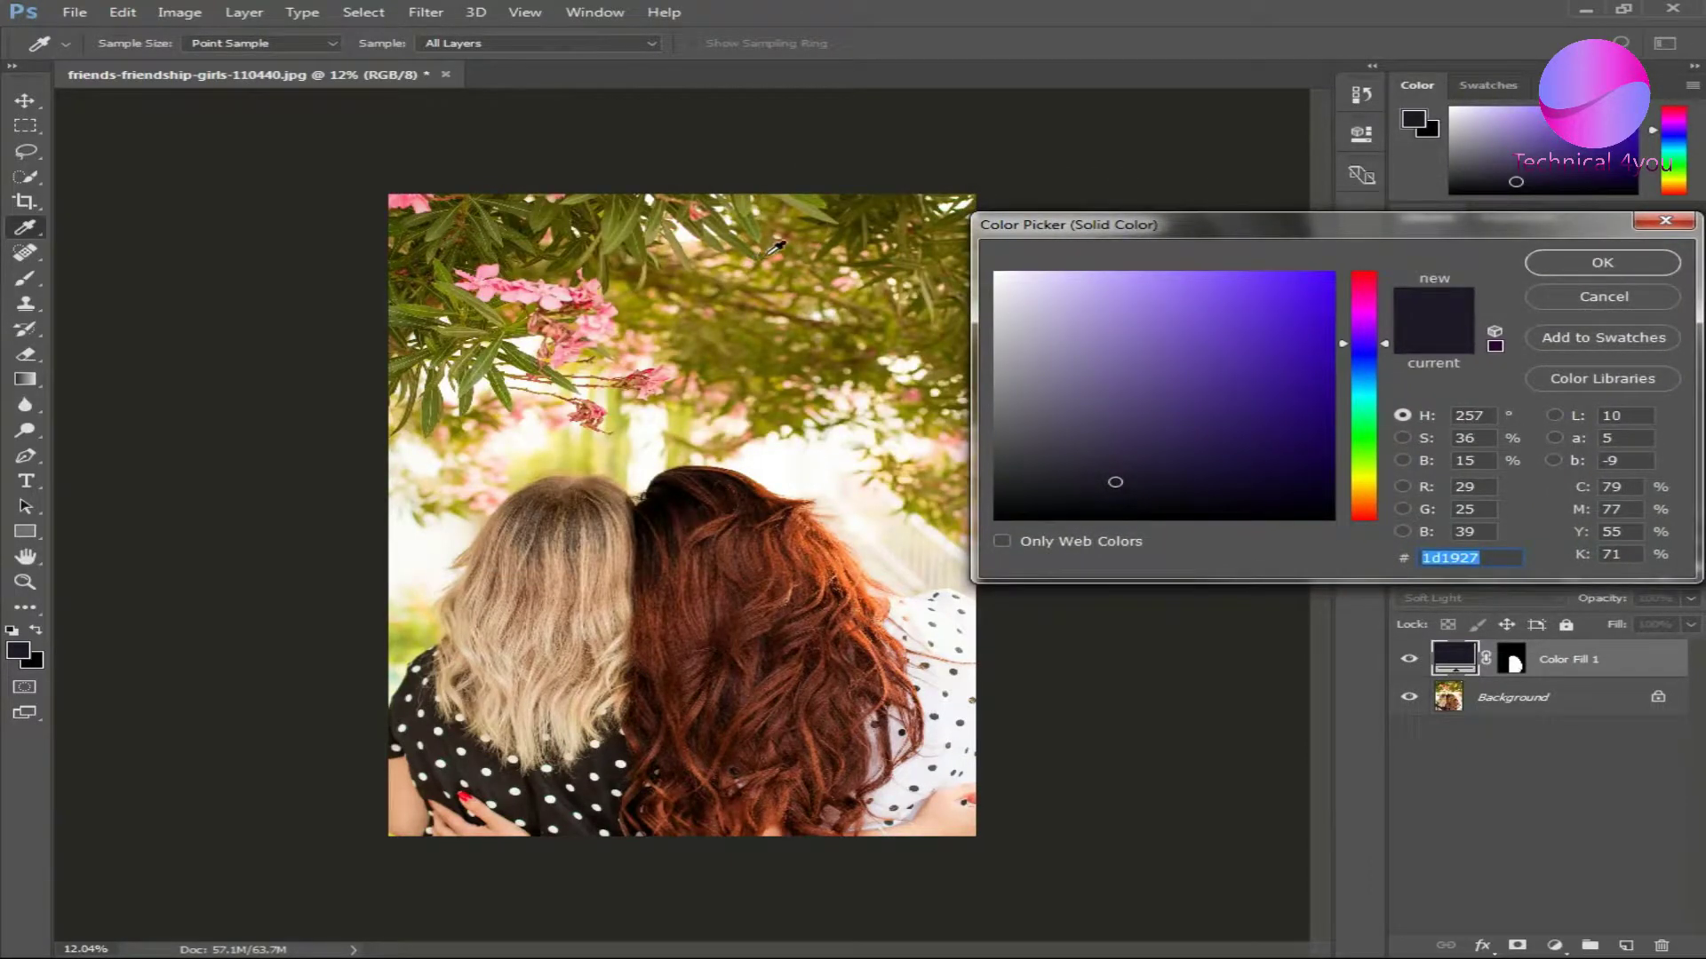
pyautogui.click(755, 249)
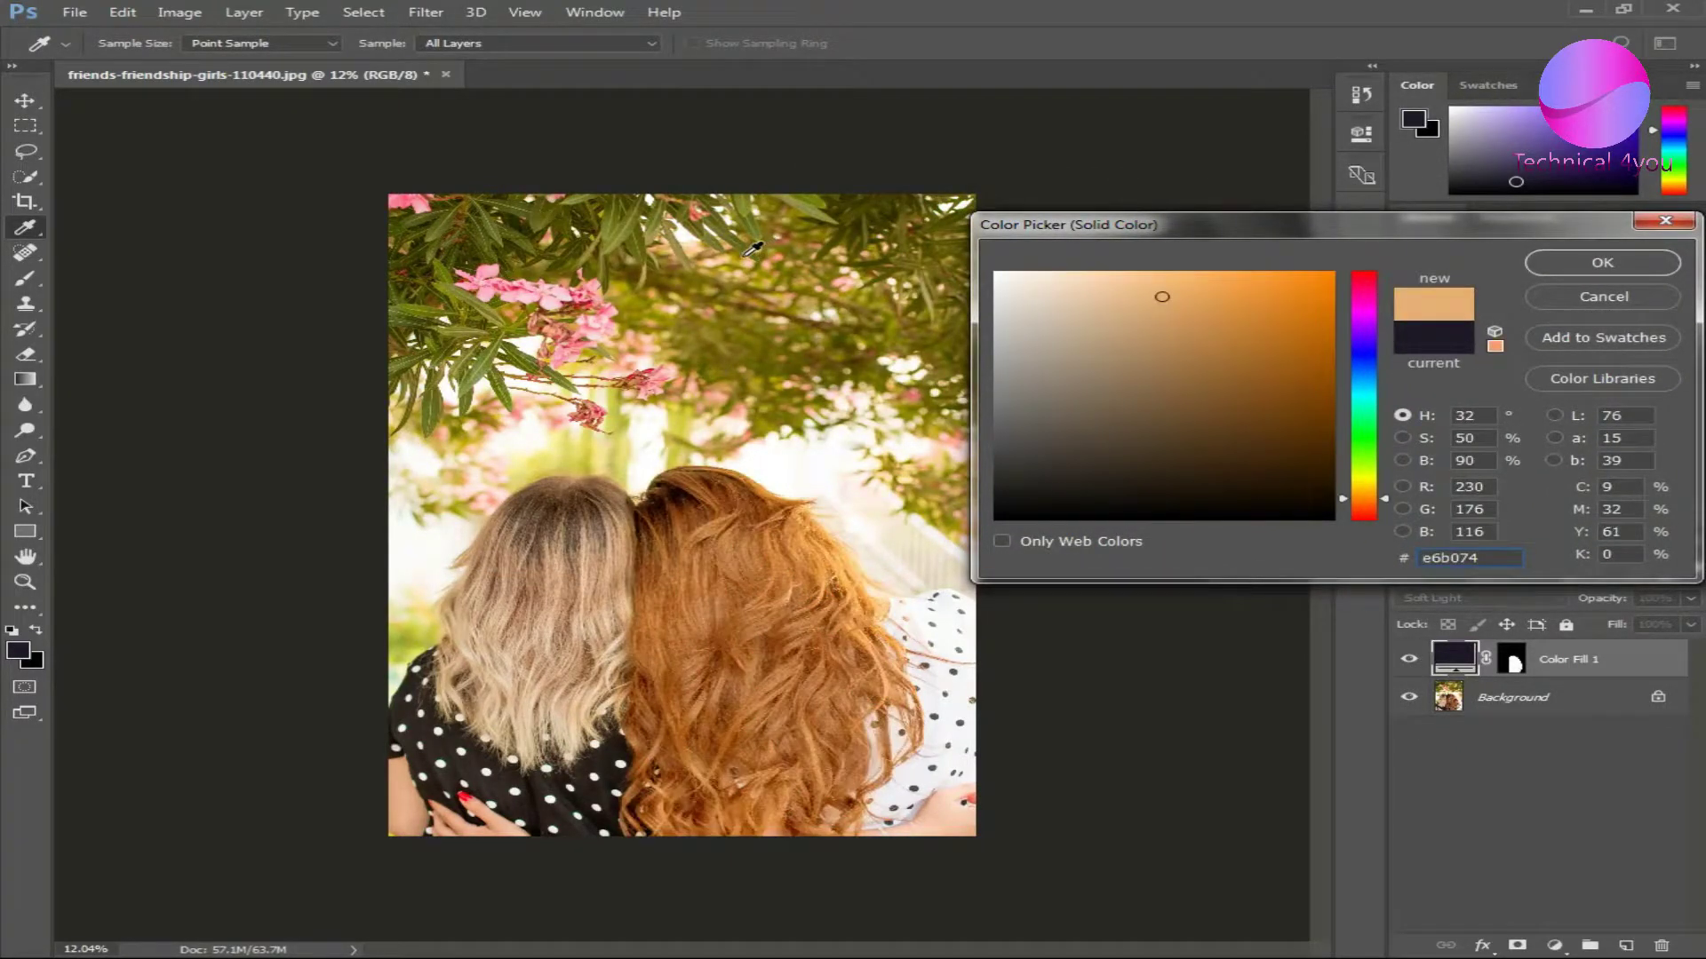
pyautogui.moveTo(753, 249)
pyautogui.mouseDown()
pyautogui.moveTo(706, 293)
pyautogui.moveTo(736, 335)
pyautogui.moveTo(800, 351)
pyautogui.moveTo(585, 304)
pyautogui.moveTo(479, 259)
pyautogui.moveTo(451, 235)
pyautogui.moveTo(463, 225)
pyautogui.mouseUp()
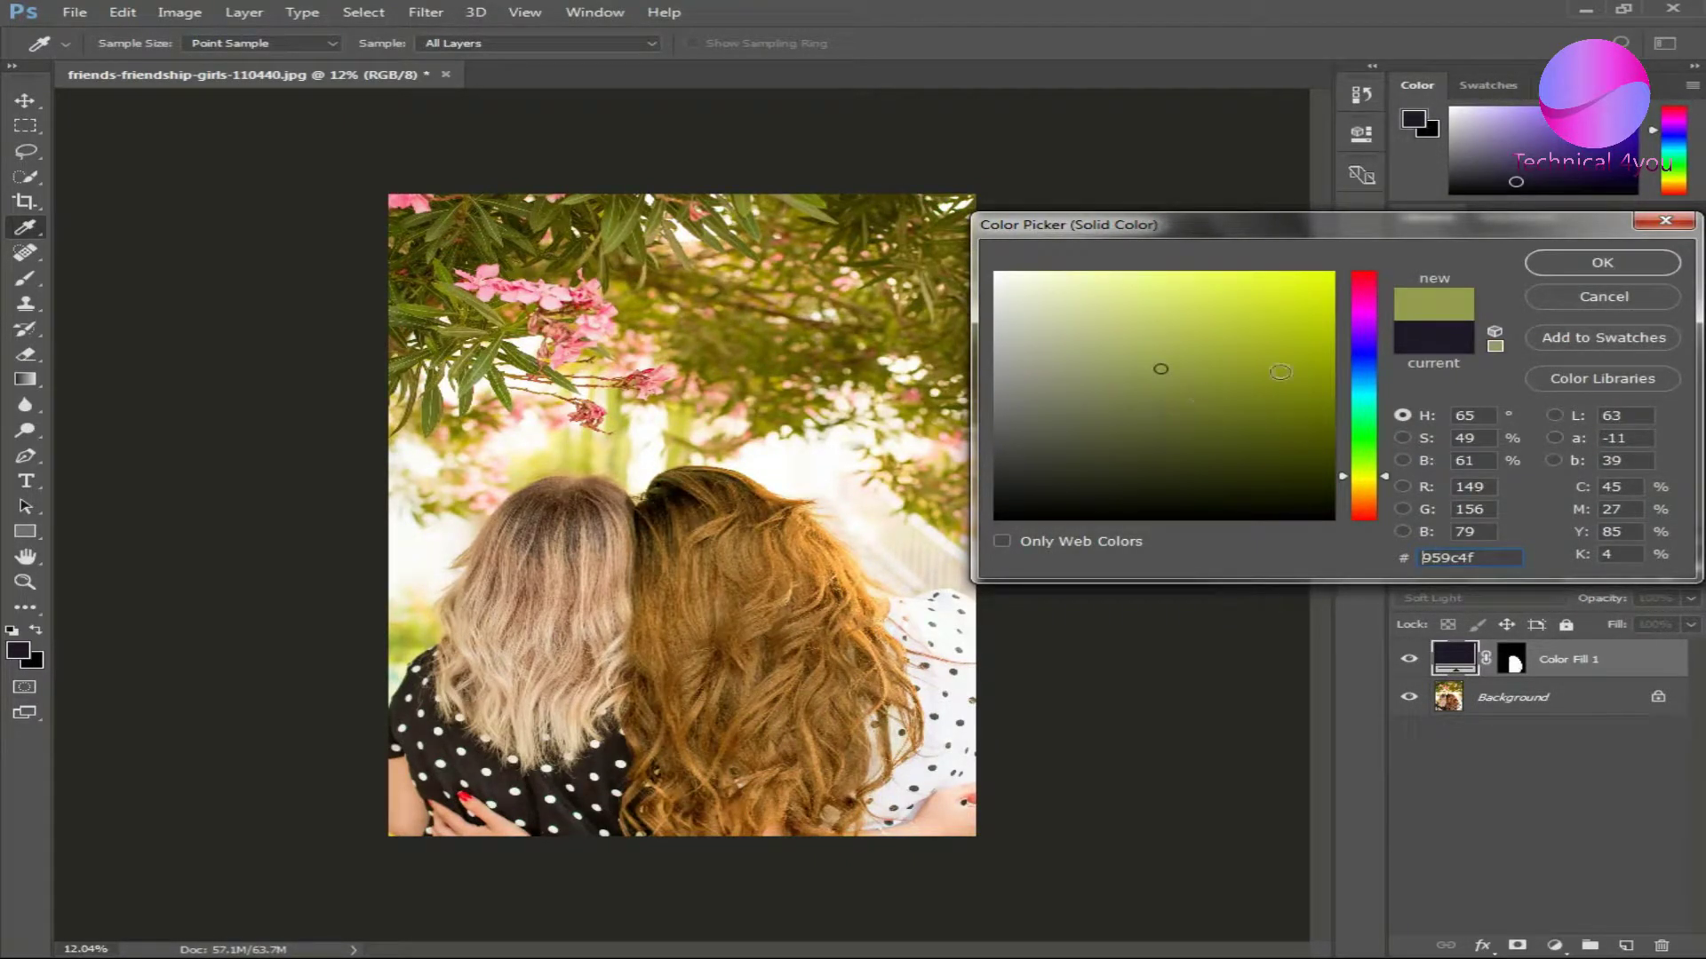
pyautogui.click(1366, 280)
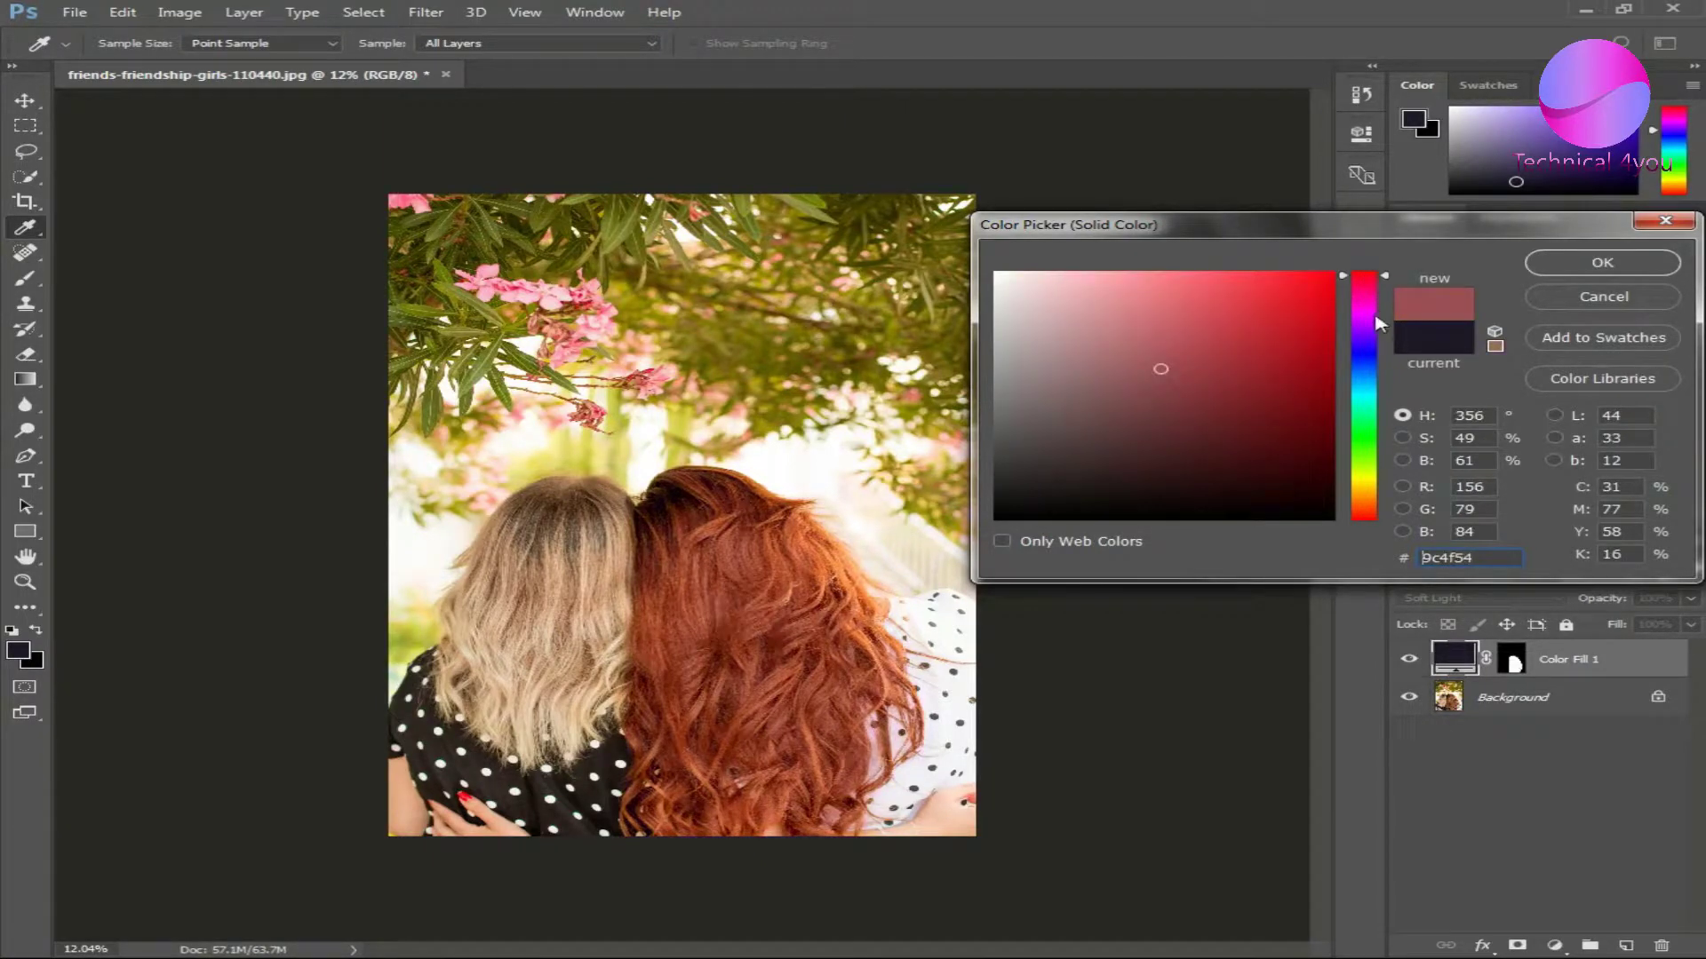
pyautogui.click(1306, 322)
pyautogui.click(1299, 438)
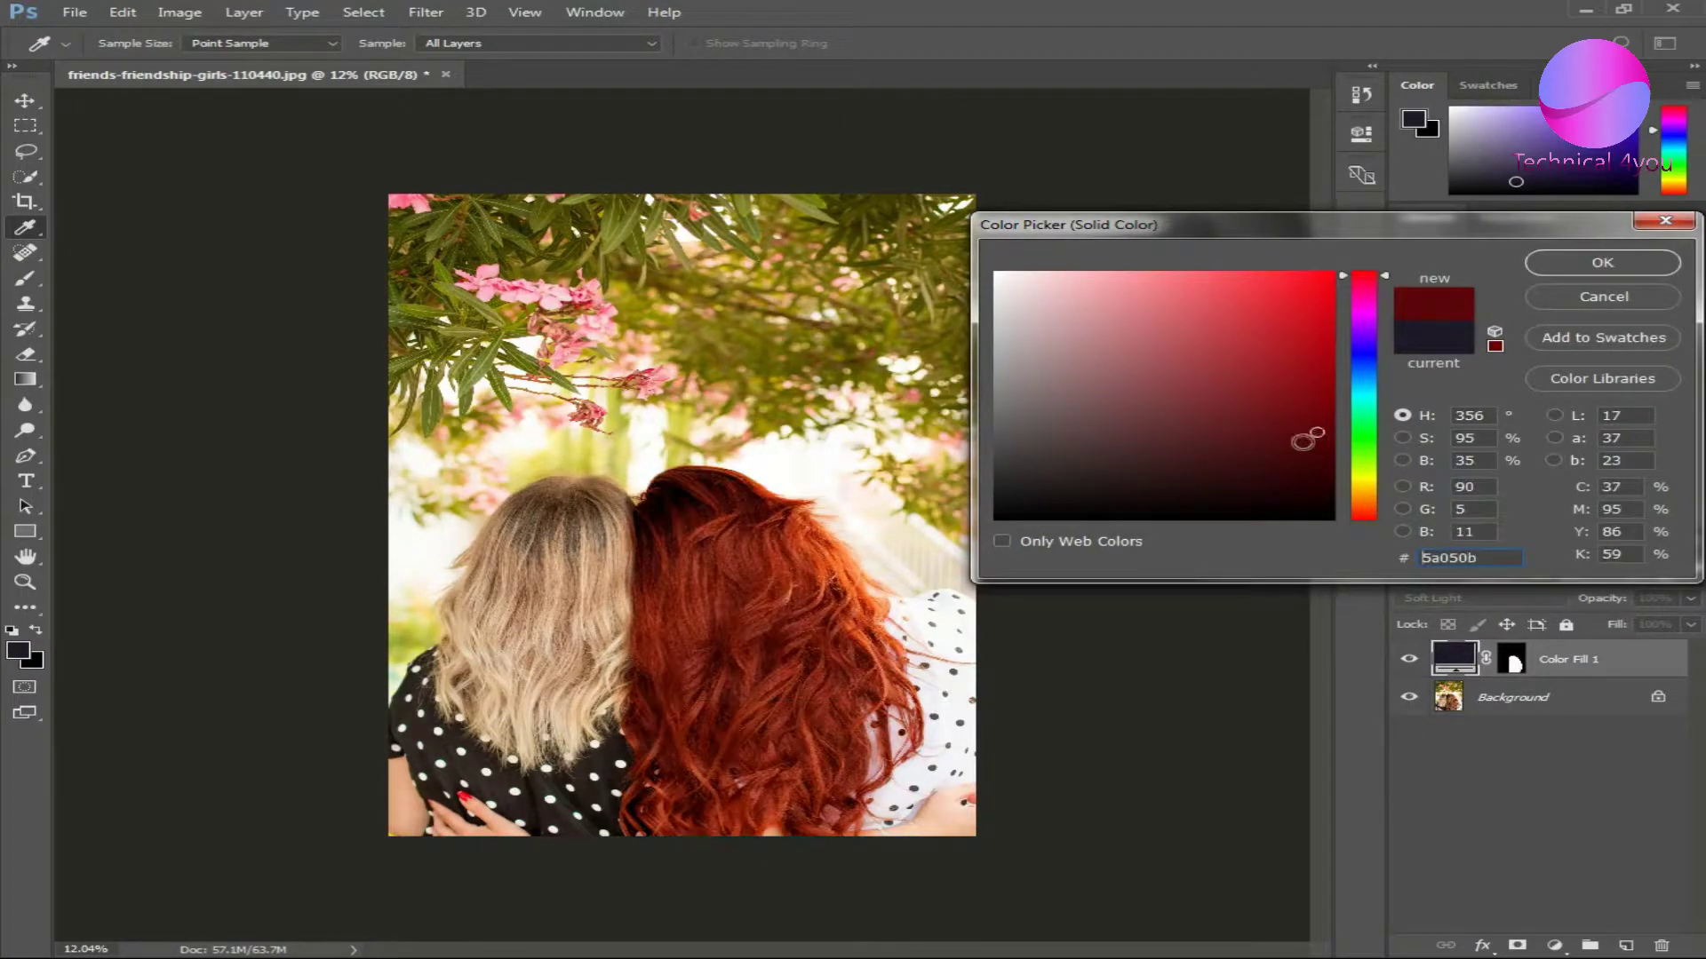
pyautogui.click(1207, 495)
# Step: Try lighter and blue colours, then settle on crimson 951643 and confirm
pyautogui.click(1054, 440)
pyautogui.click(1196, 311)
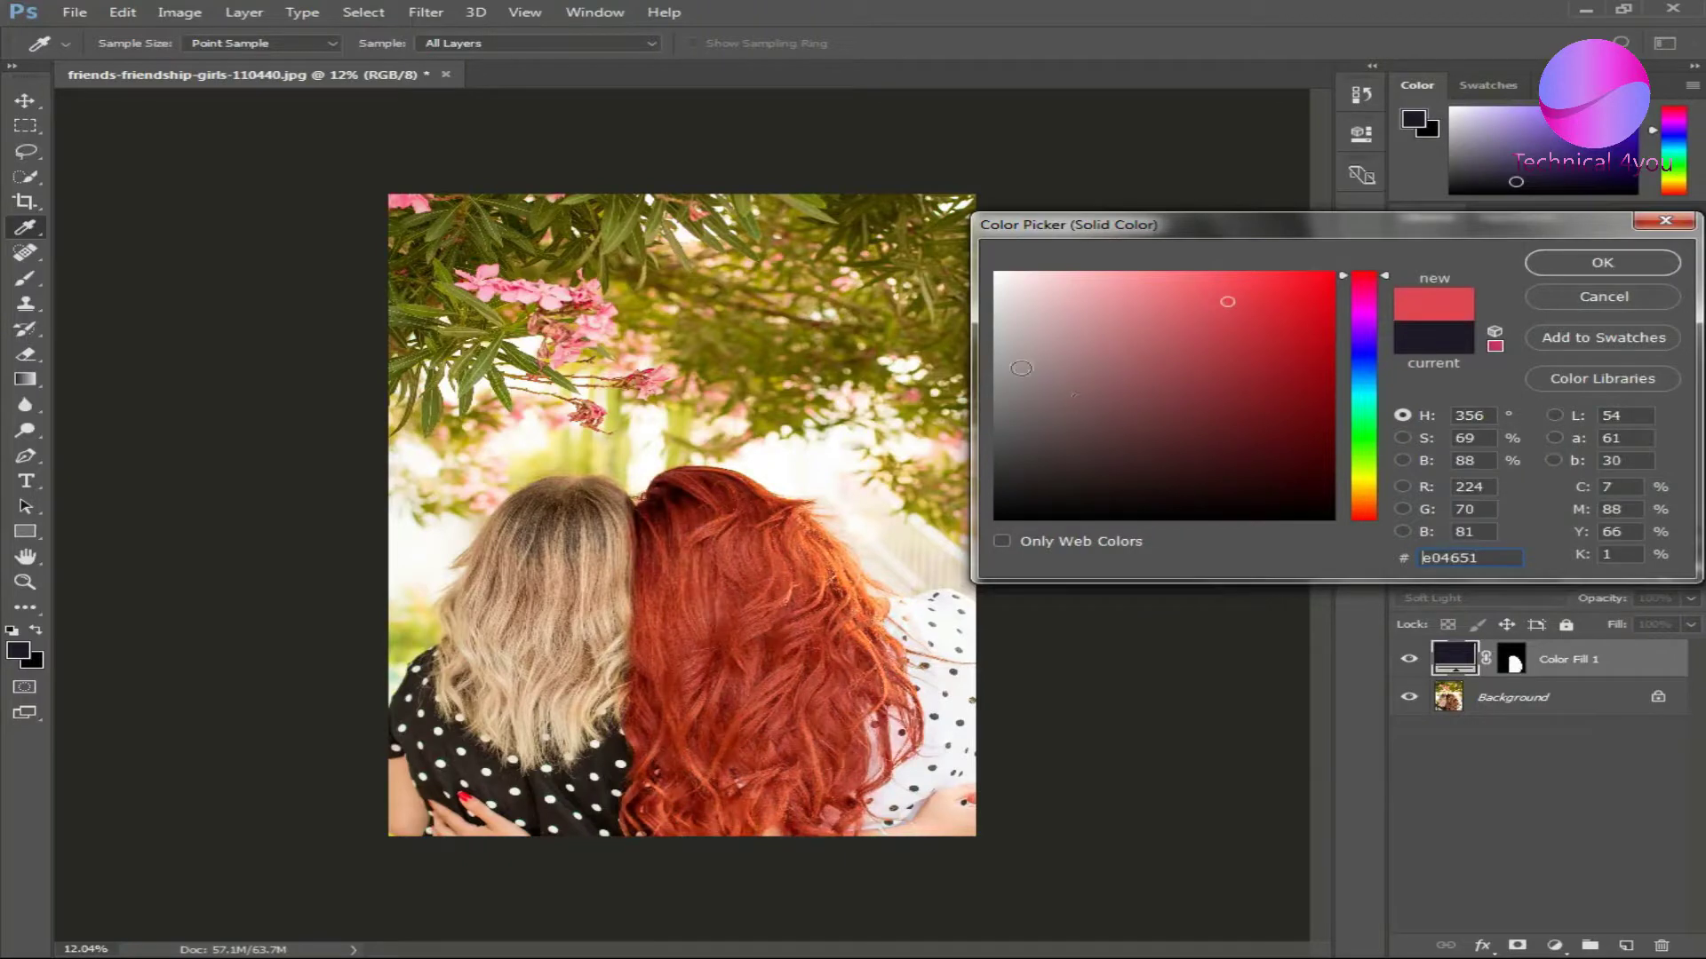
pyautogui.click(1012, 271)
pyautogui.click(1366, 397)
pyautogui.click(1149, 382)
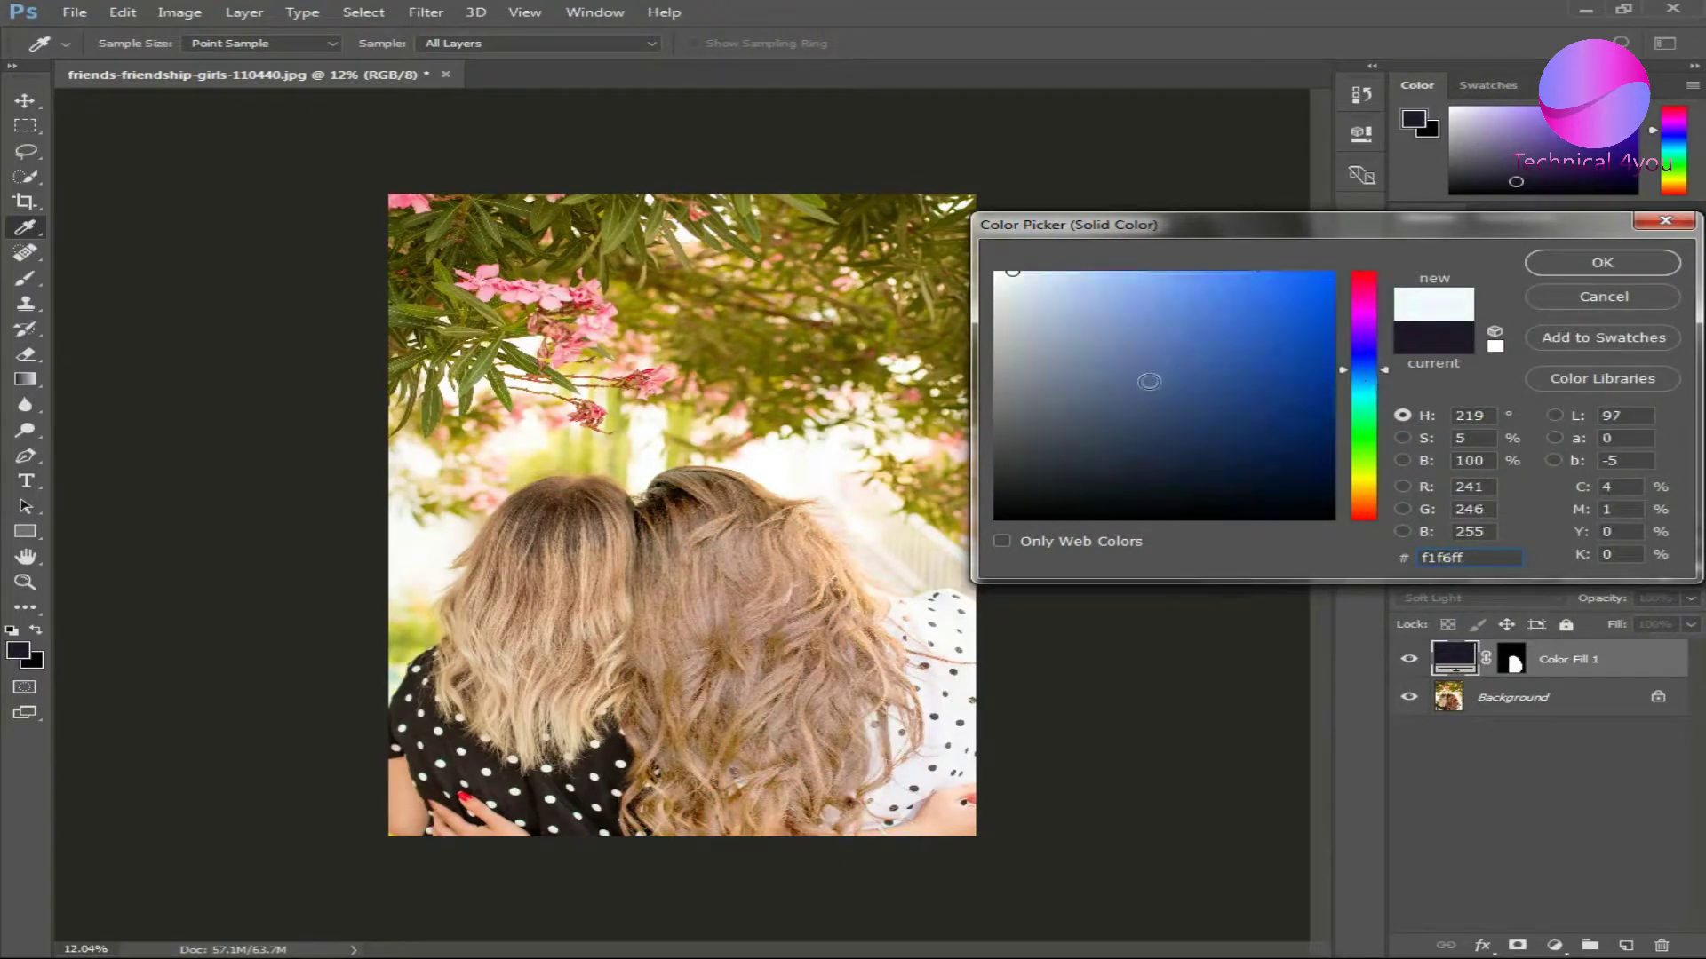
pyautogui.click(1296, 367)
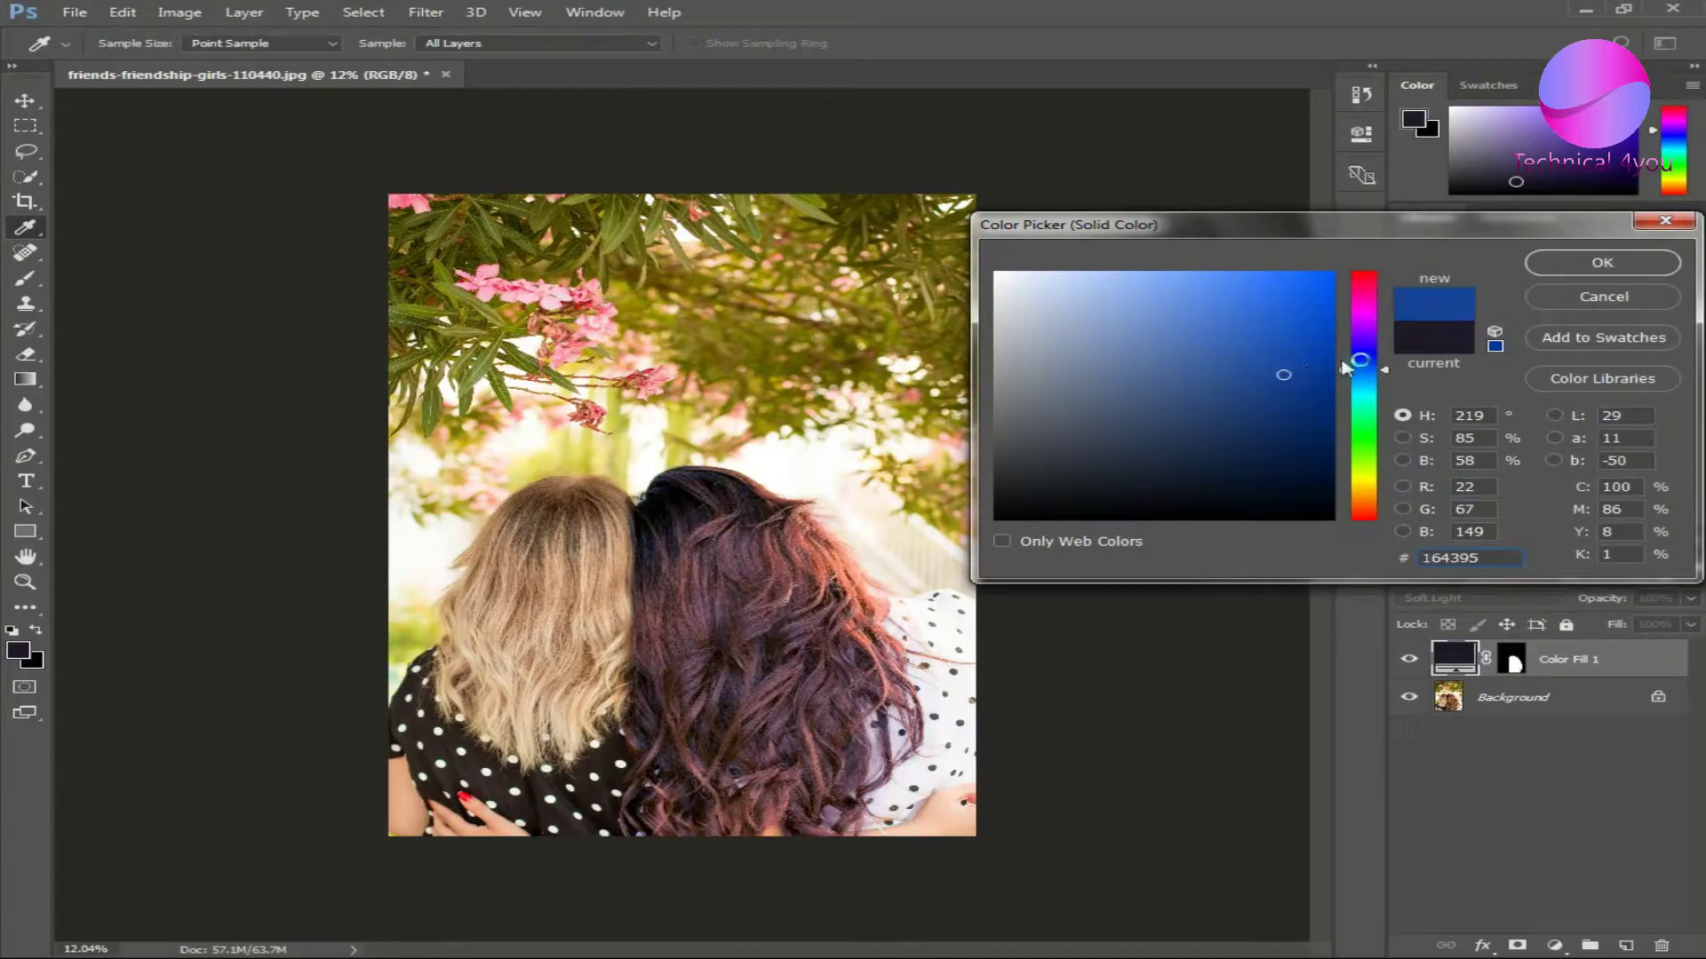
pyautogui.click(1366, 289)
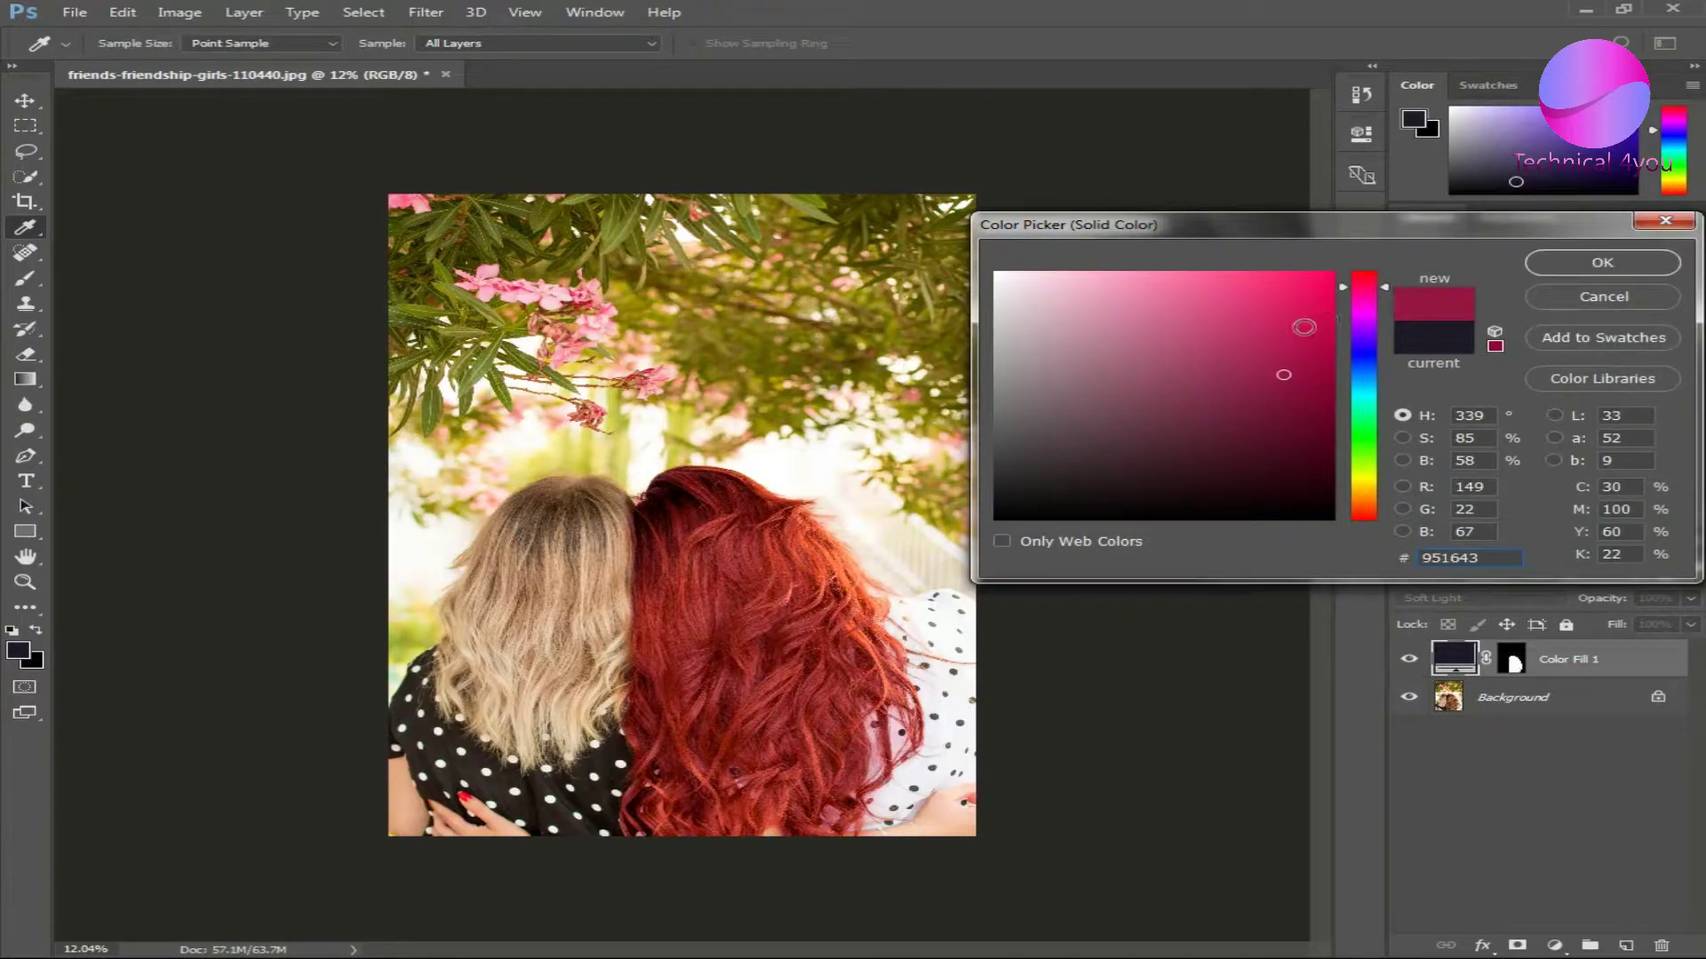
pyautogui.click(1579, 276)
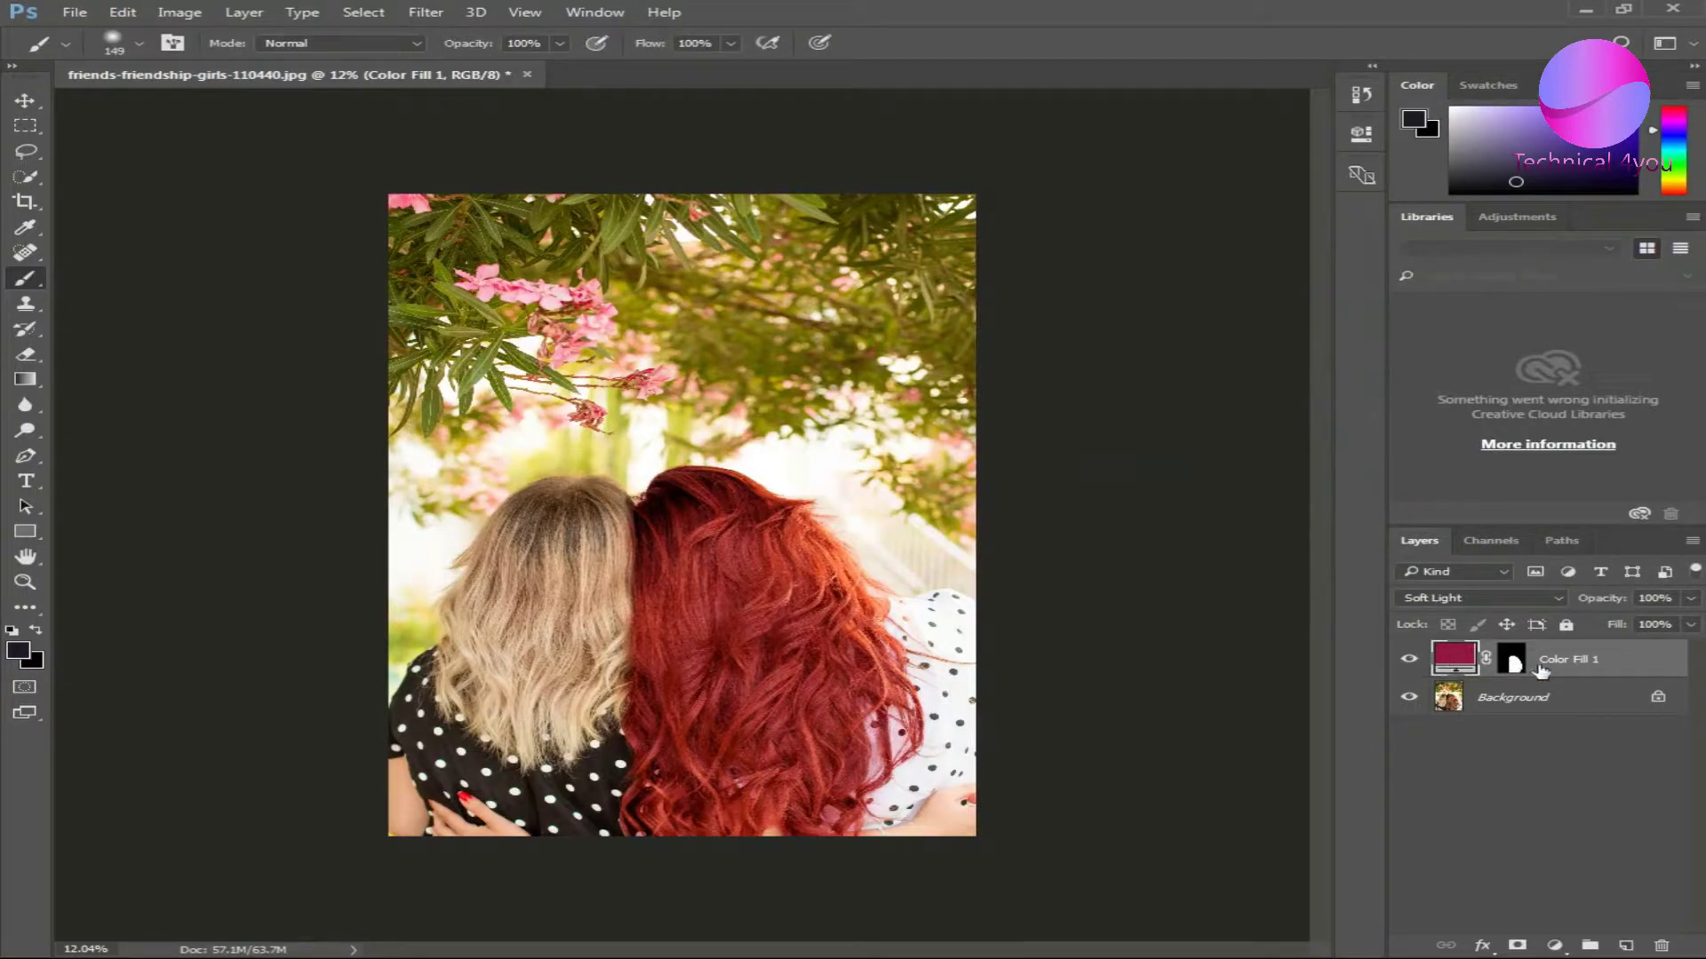
# Step: Target the Color Fill 1 mask, set black as foreground, and zoom into the hair junction
pyautogui.click(1514, 664)
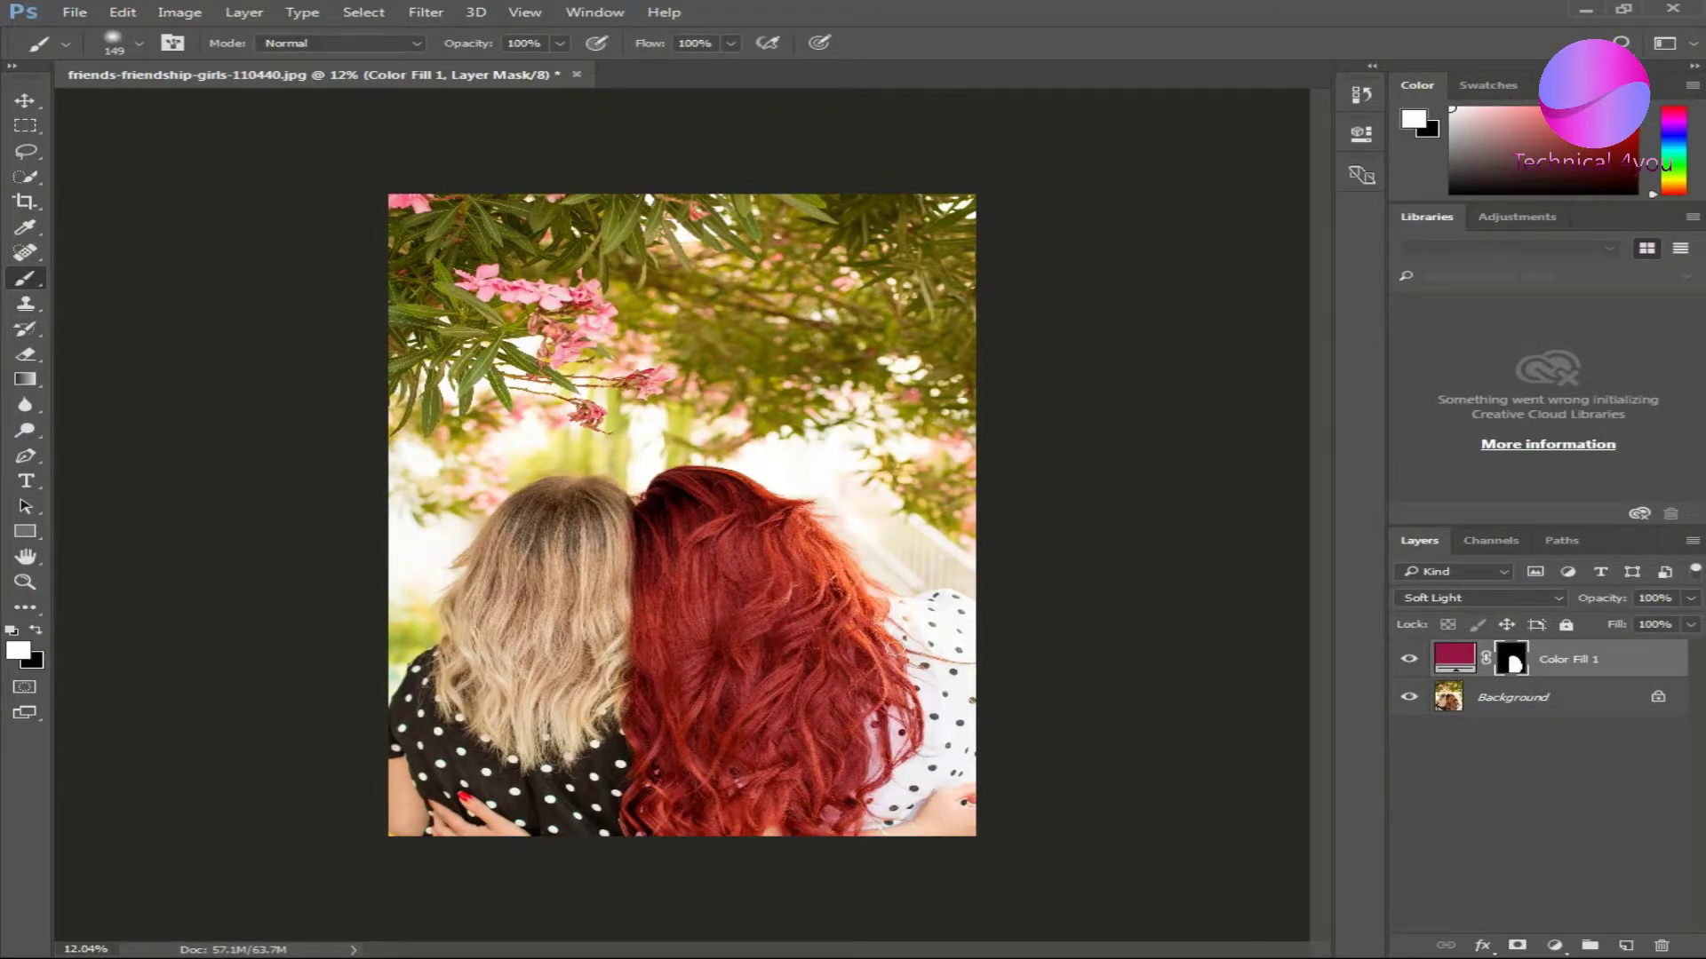
pyautogui.scroll(3, 879, 561)
pyautogui.scroll(3, 869, 533)
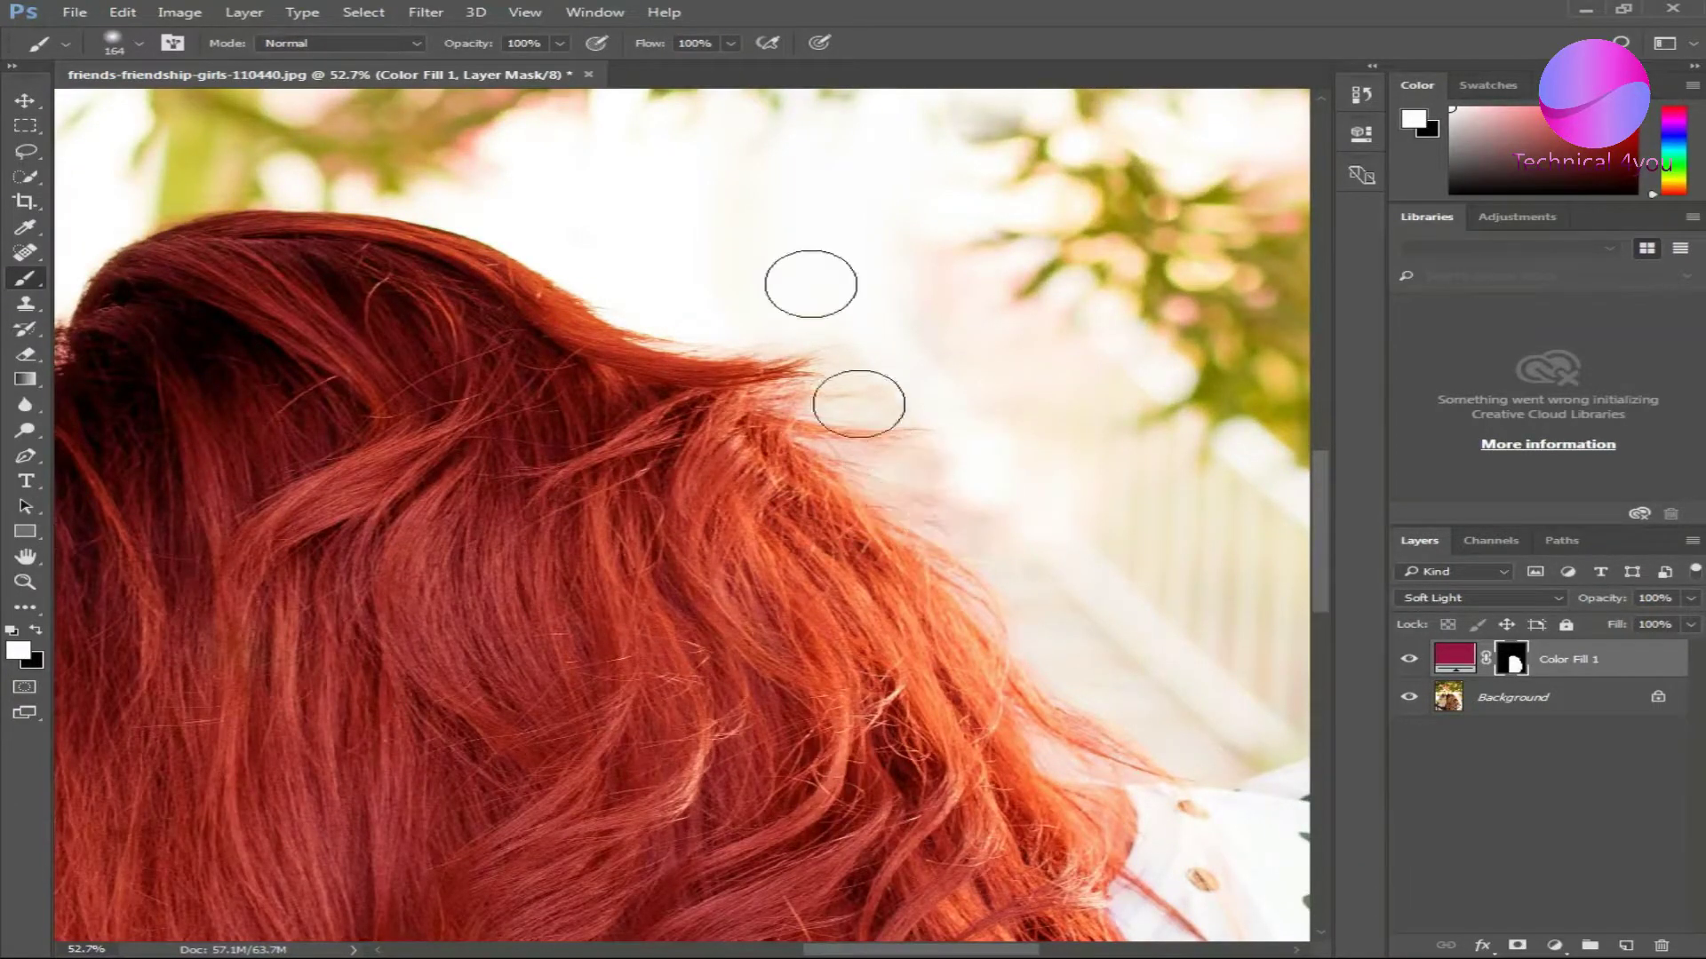
pyautogui.press('x')
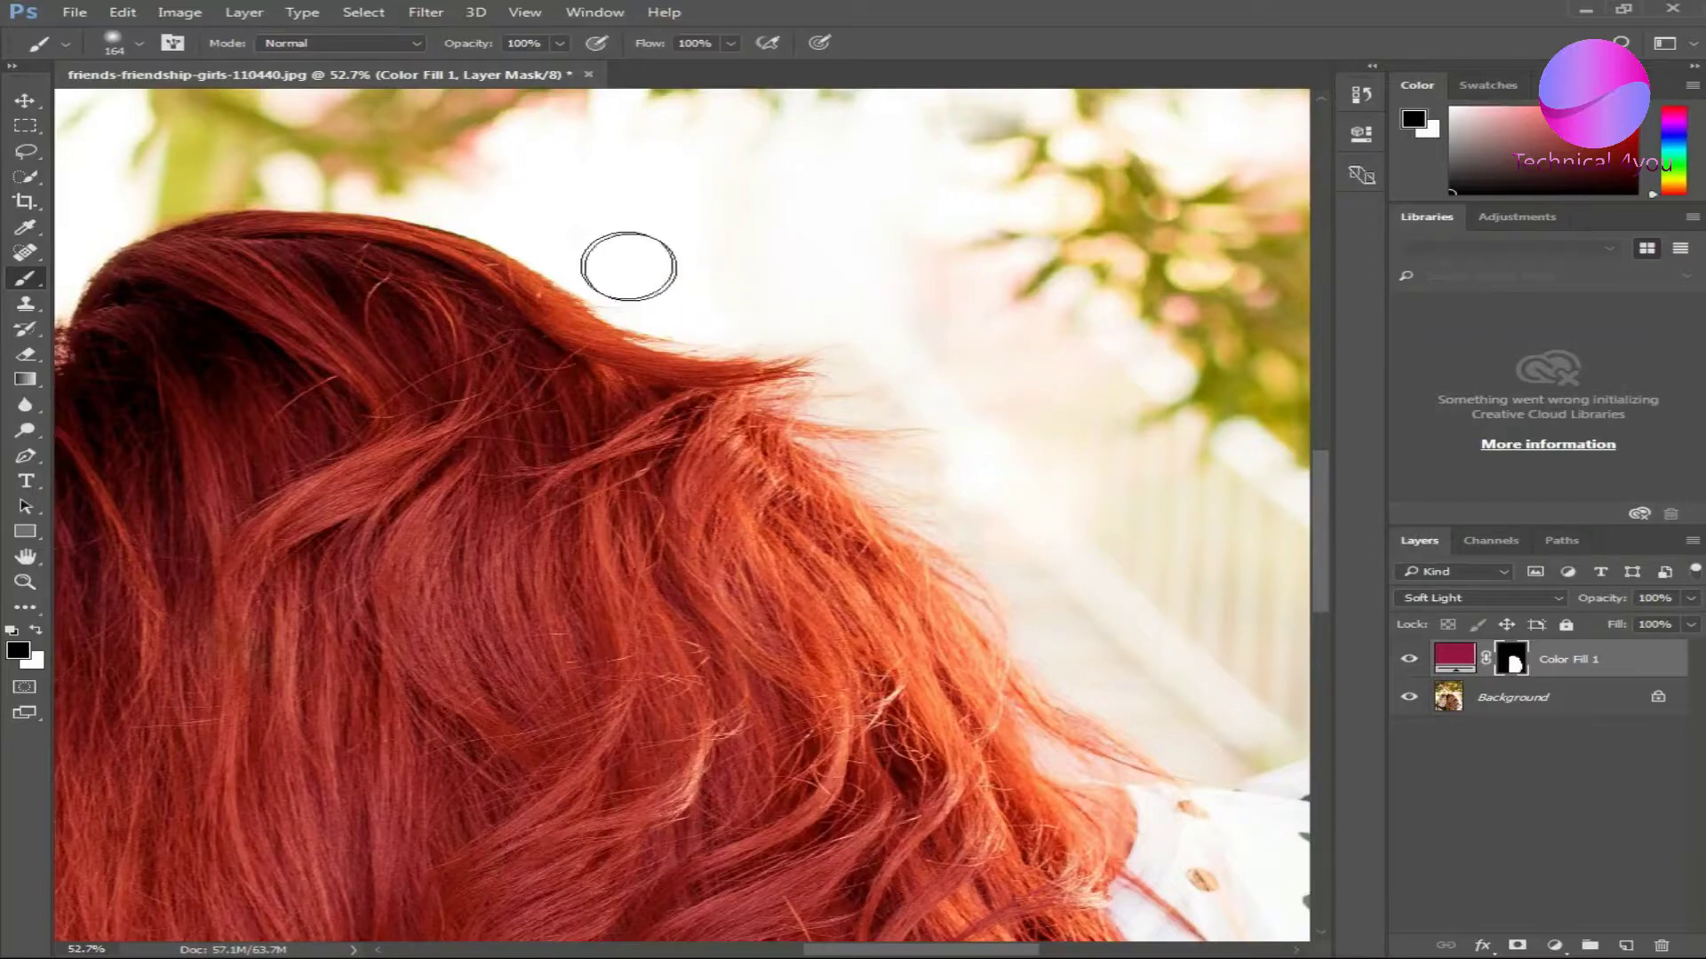
pyautogui.hscroll(-10, 475, 258)
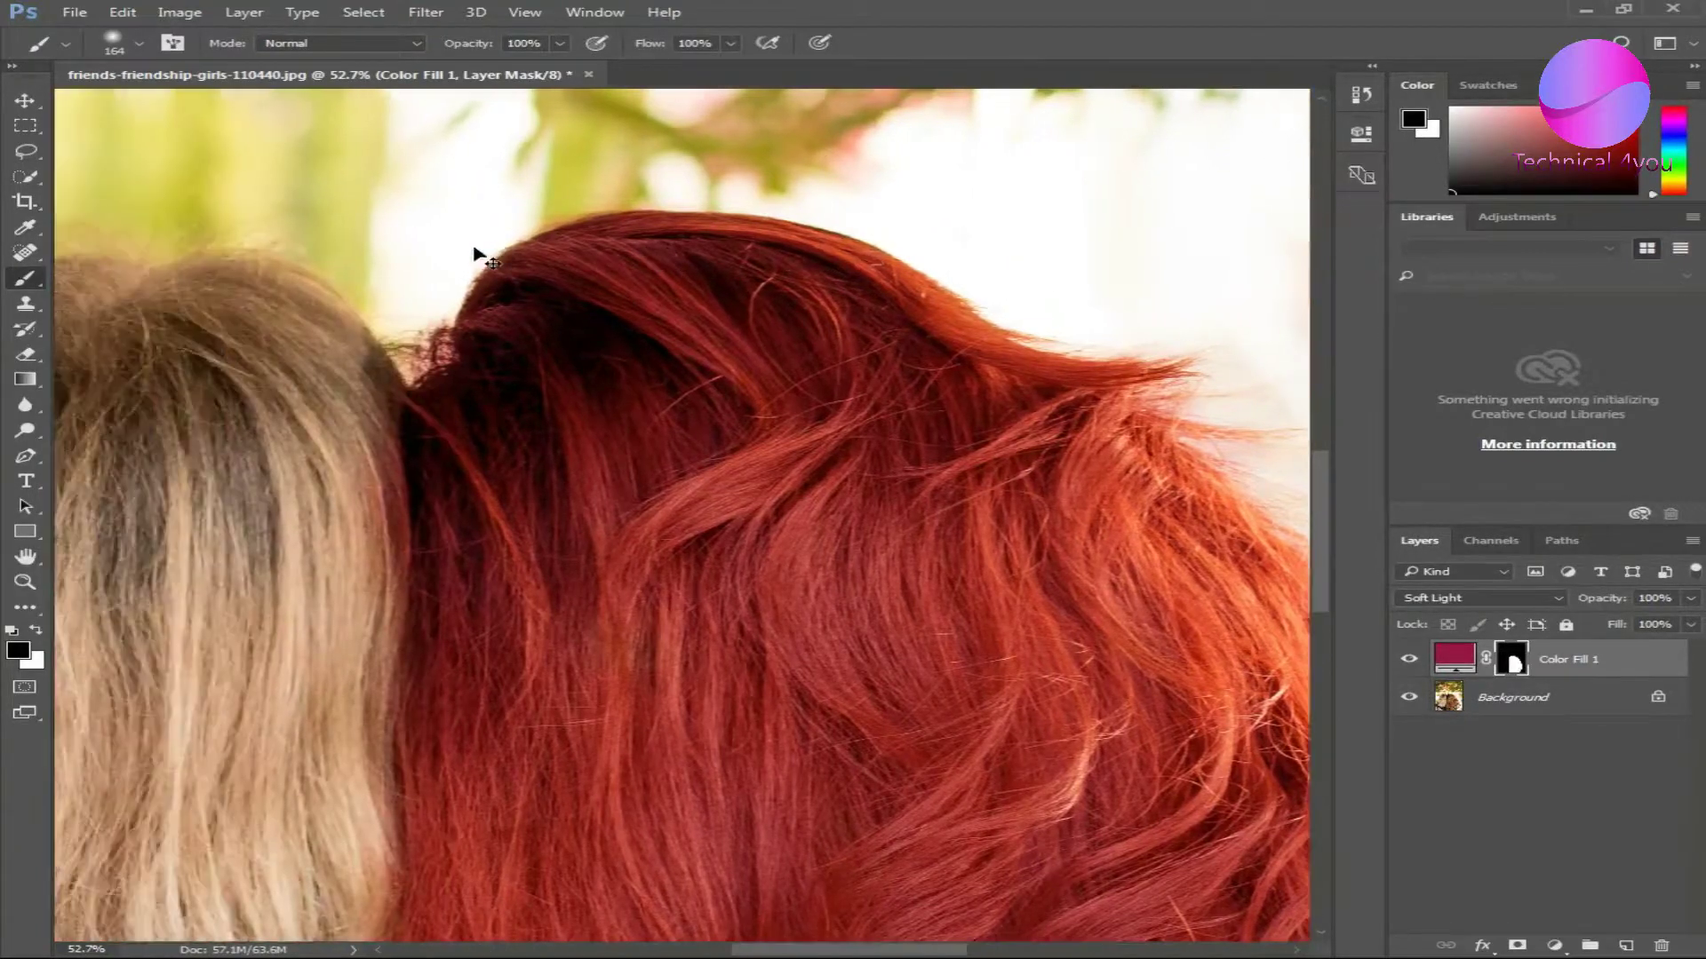
pyautogui.scroll(3, 564, 347)
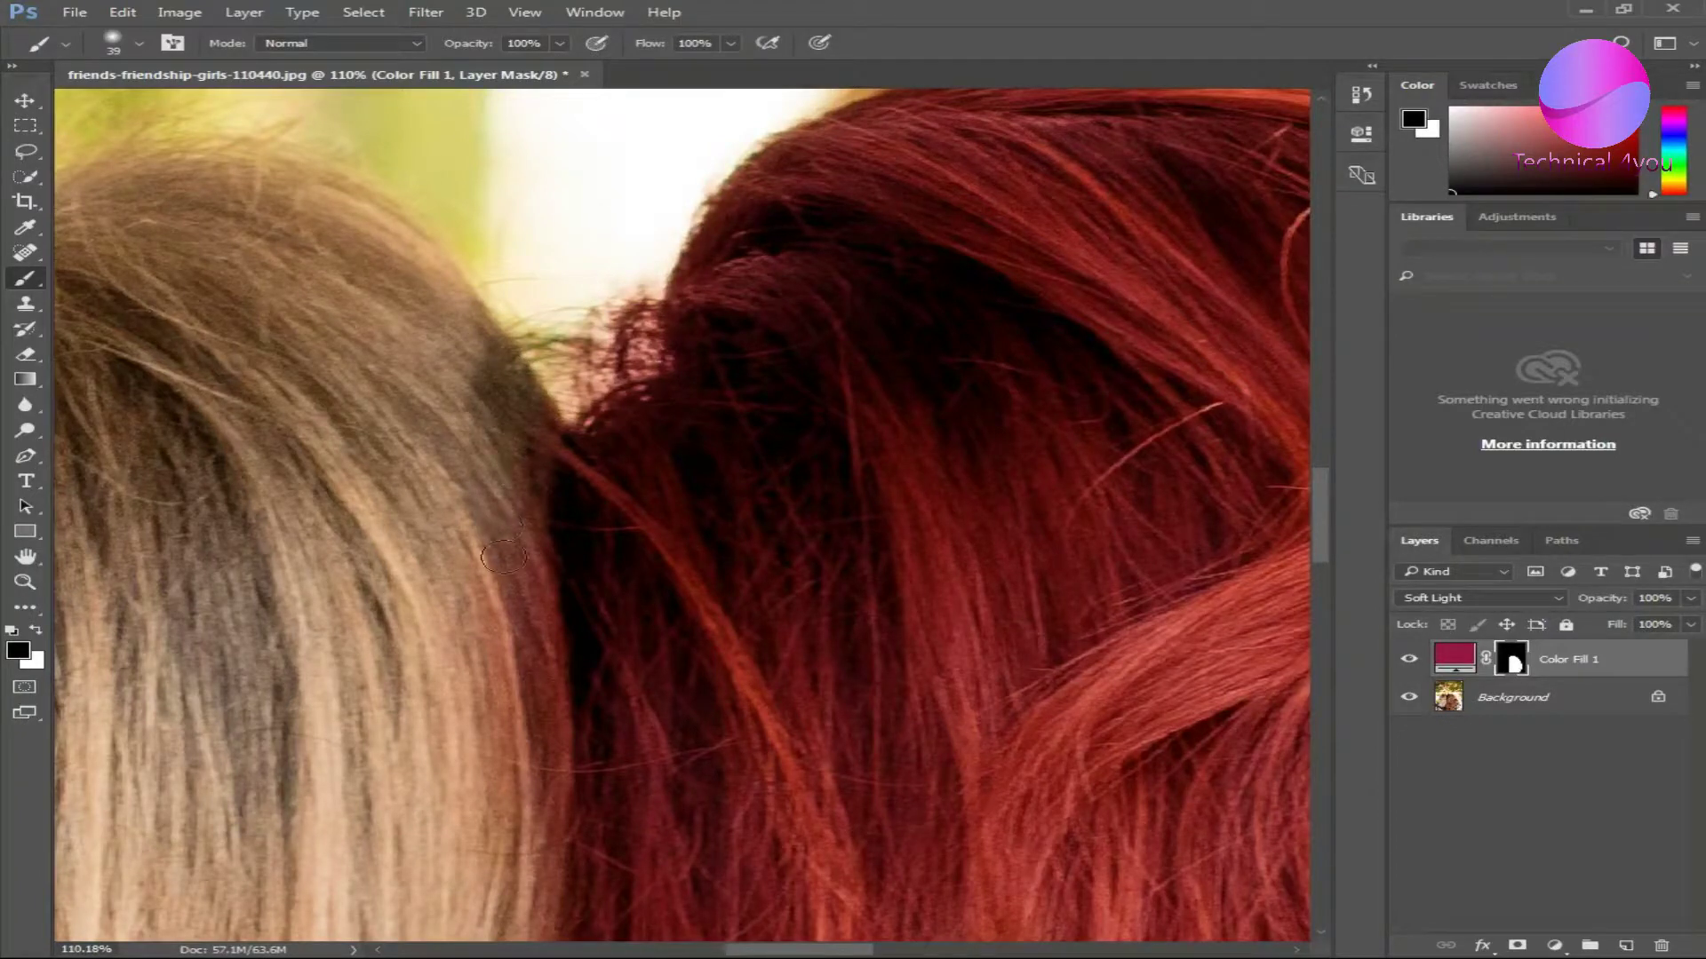
# Step: Paint black on the mask to remove red spill from the blonde hair edge
pyautogui.moveTo(503, 557); pyautogui.dragTo(499, 566)
pyautogui.moveTo(528, 673); pyautogui.dragTo(515, 766)
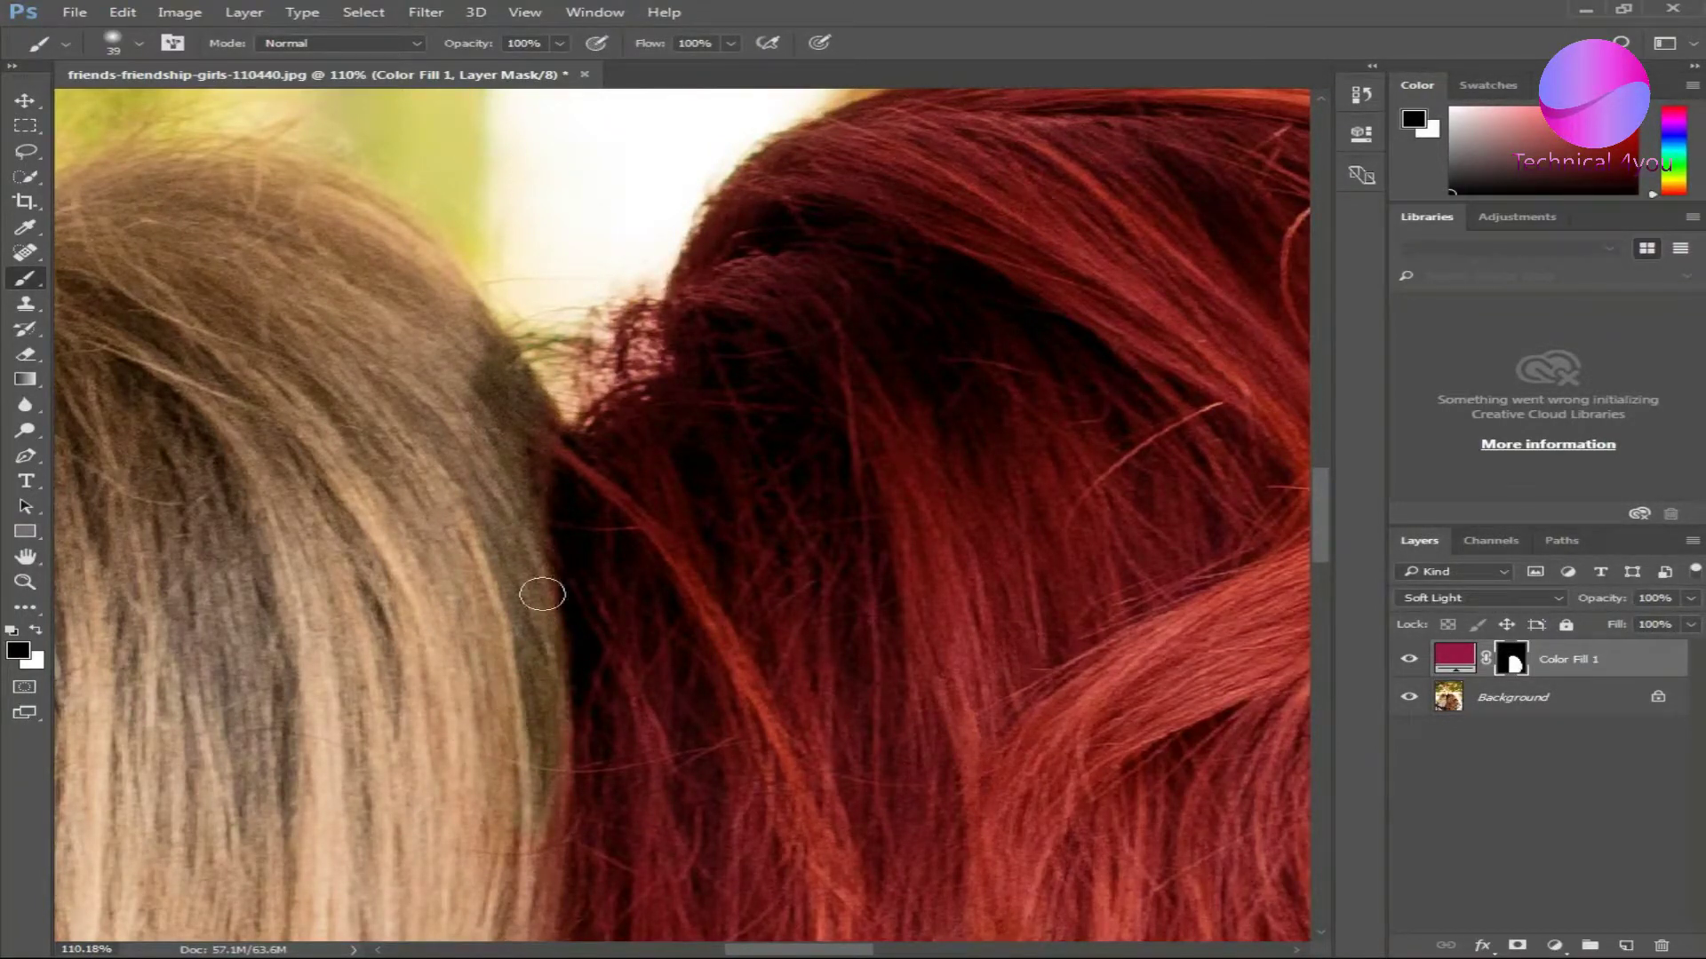
pyautogui.scroll(-3, 528, 404)
pyautogui.scroll(-2, 528, 405)
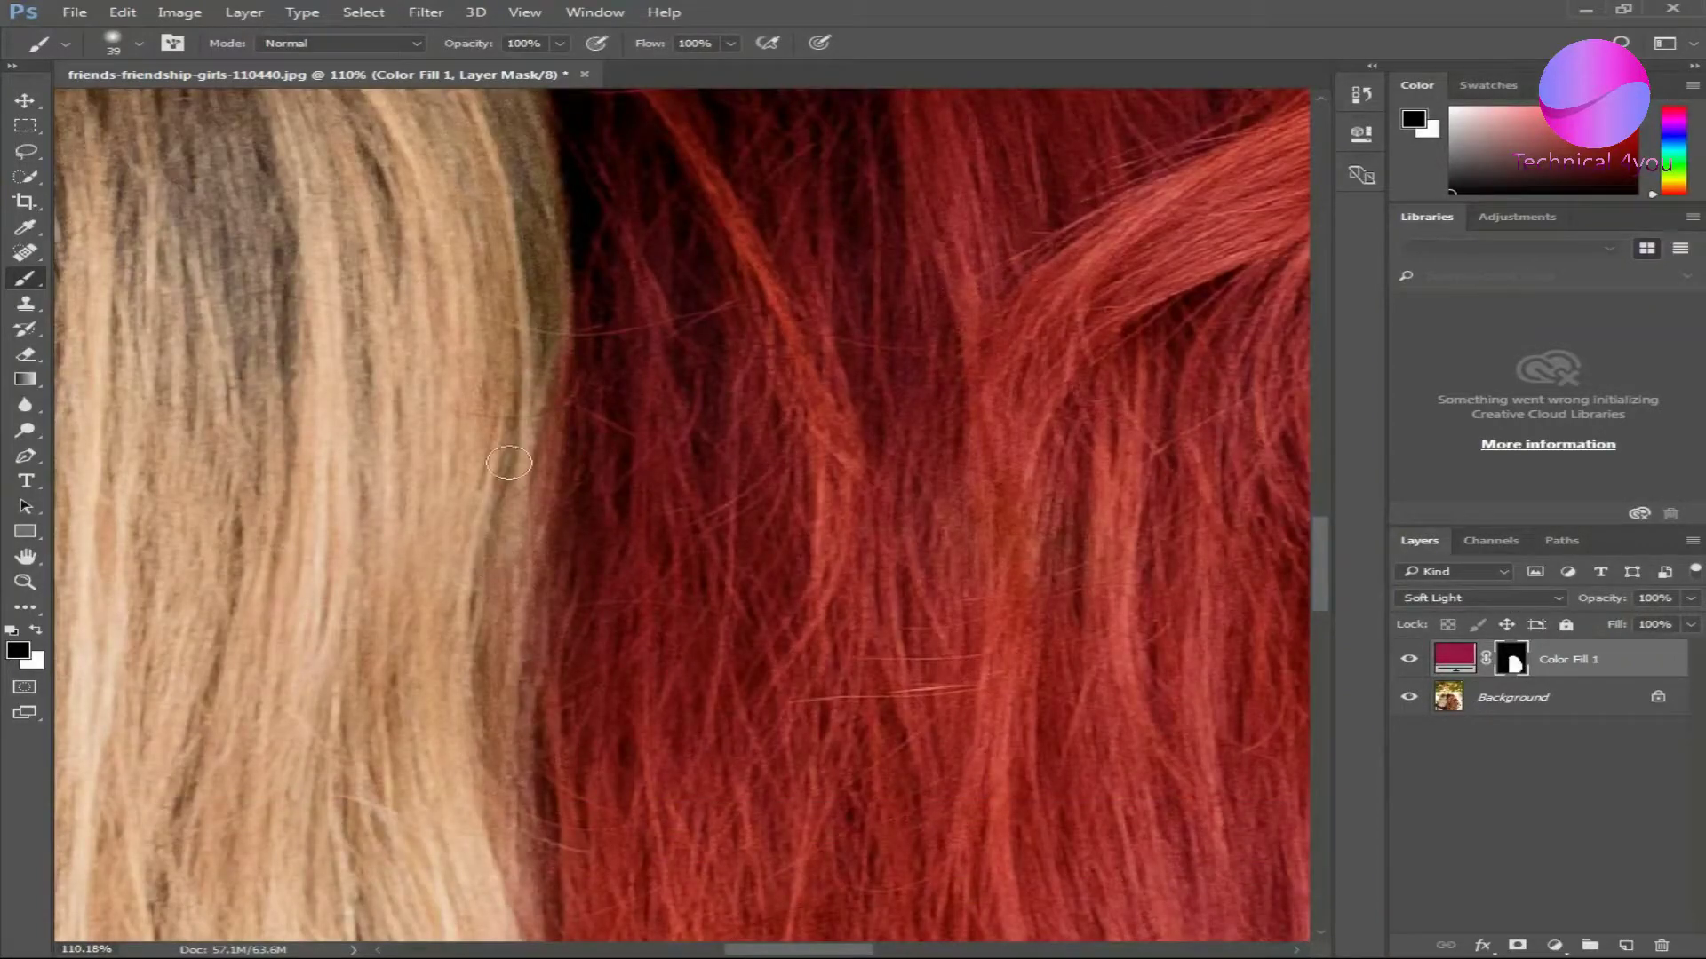
pyautogui.scroll(-3, 504, 252)
pyautogui.scroll(-3, 482, 490)
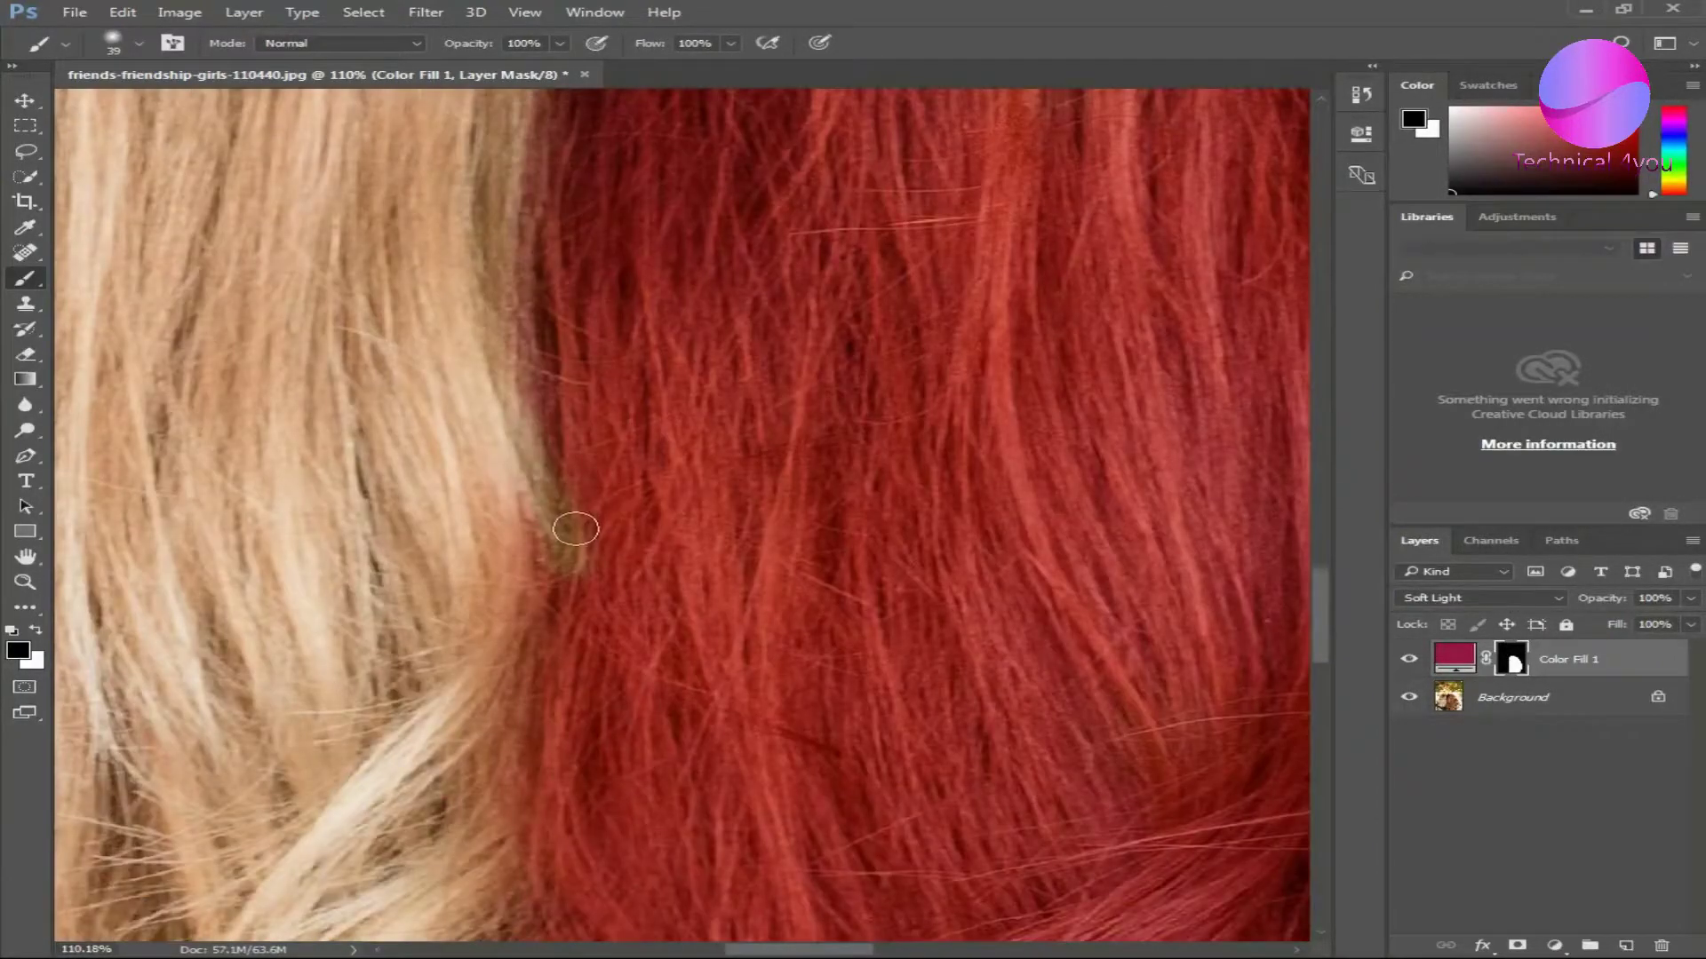
pyautogui.press('x')
pyautogui.scroll(-3, 533, 426)
pyautogui.press('x')
# Step: Refine the hair boundary, swapping between black and white to hide or reveal the tint
pyautogui.moveTo(457, 358); pyautogui.dragTo(502, 524)
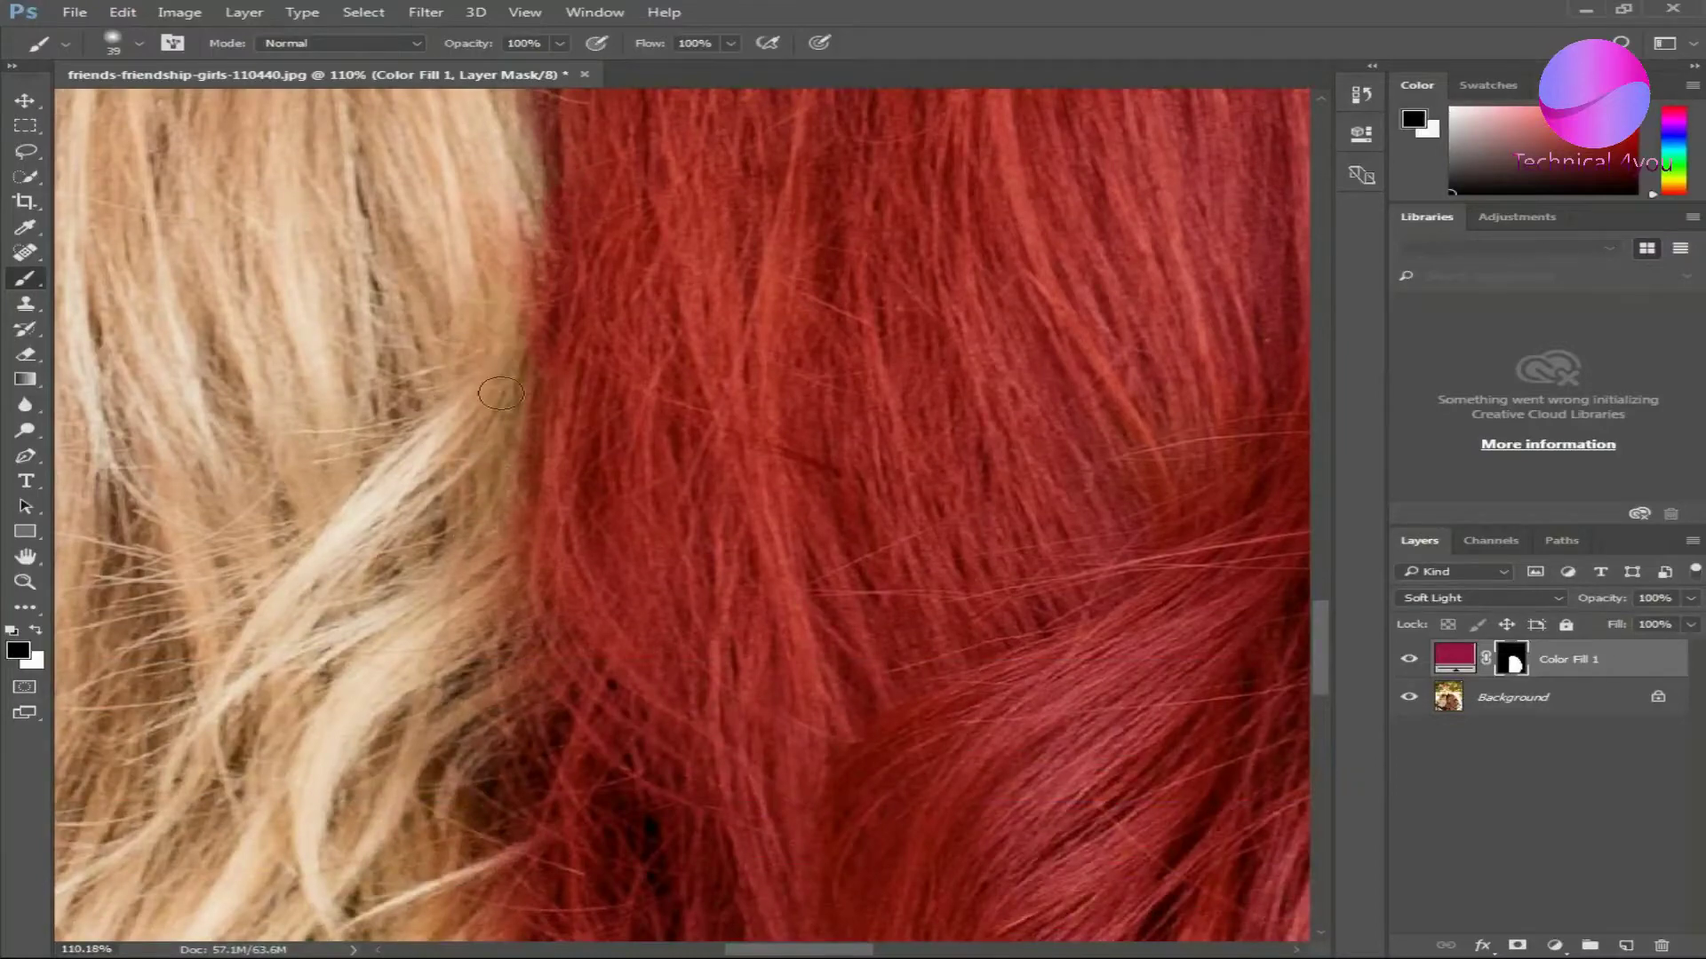
pyautogui.moveTo(530, 302); pyautogui.dragTo(493, 622)
pyautogui.scroll(-2, 497, 489)
pyautogui.scroll(-2, 462, 410)
pyautogui.press('x')
pyautogui.scroll(-3, 461, 409)
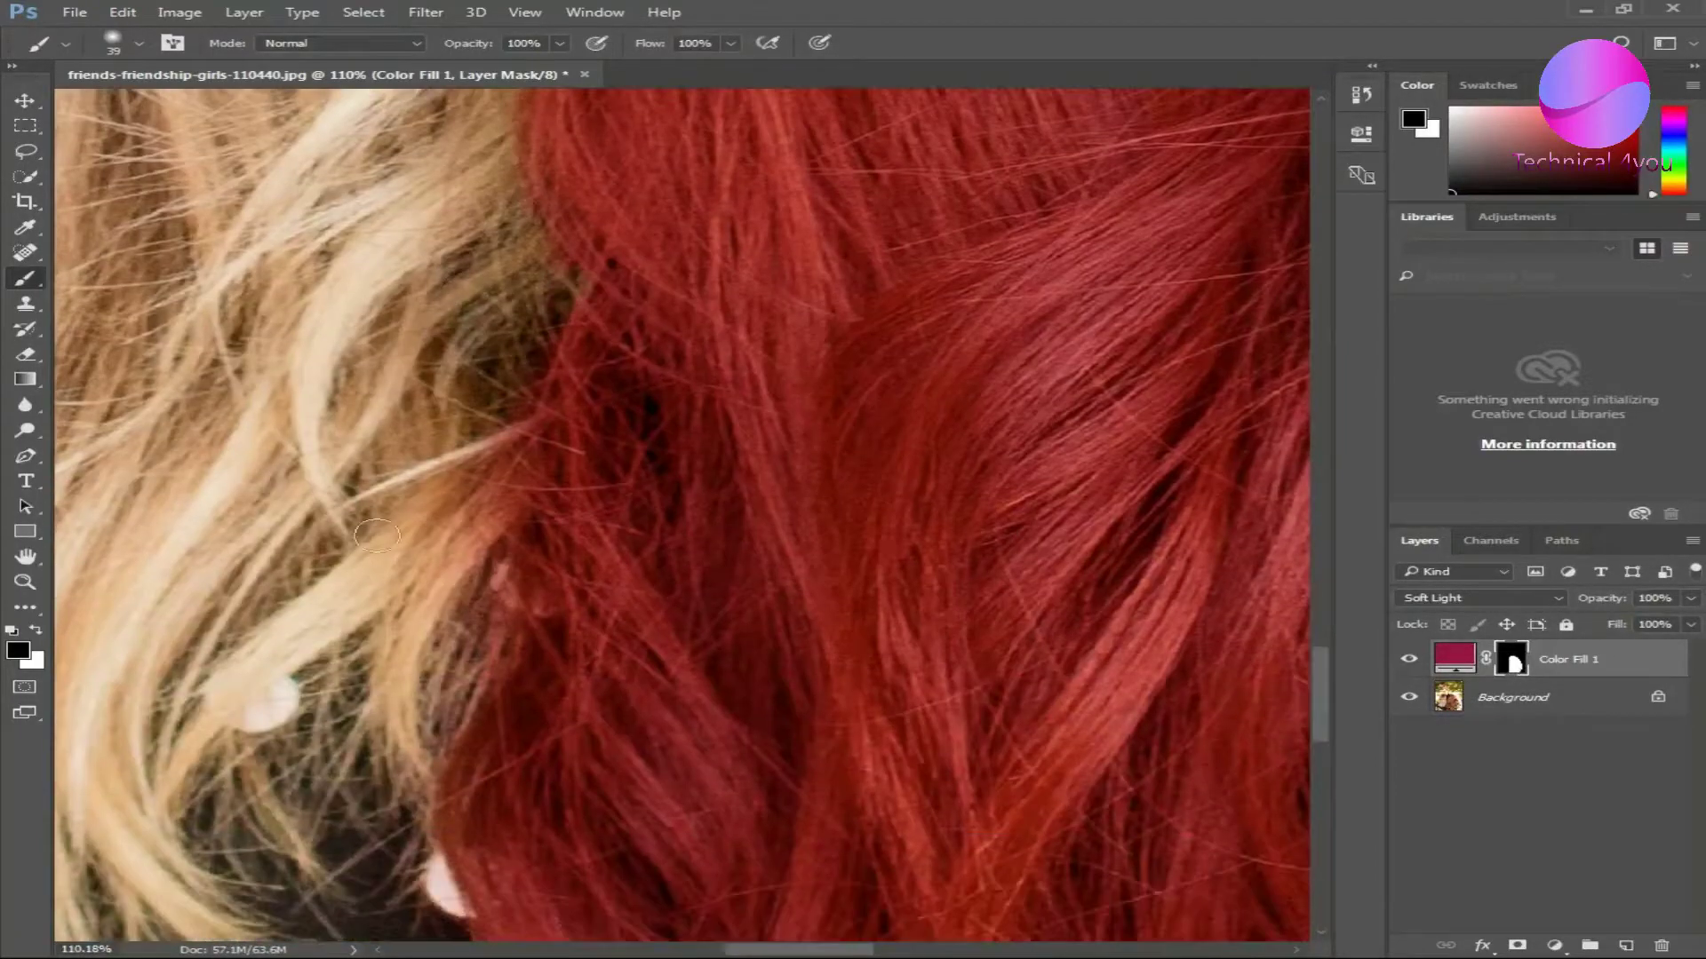
pyautogui.scroll(-3, 464, 427)
pyautogui.scroll(-3, 468, 460)
pyautogui.scroll(2, 494, 544)
pyautogui.scroll(-3, 498, 578)
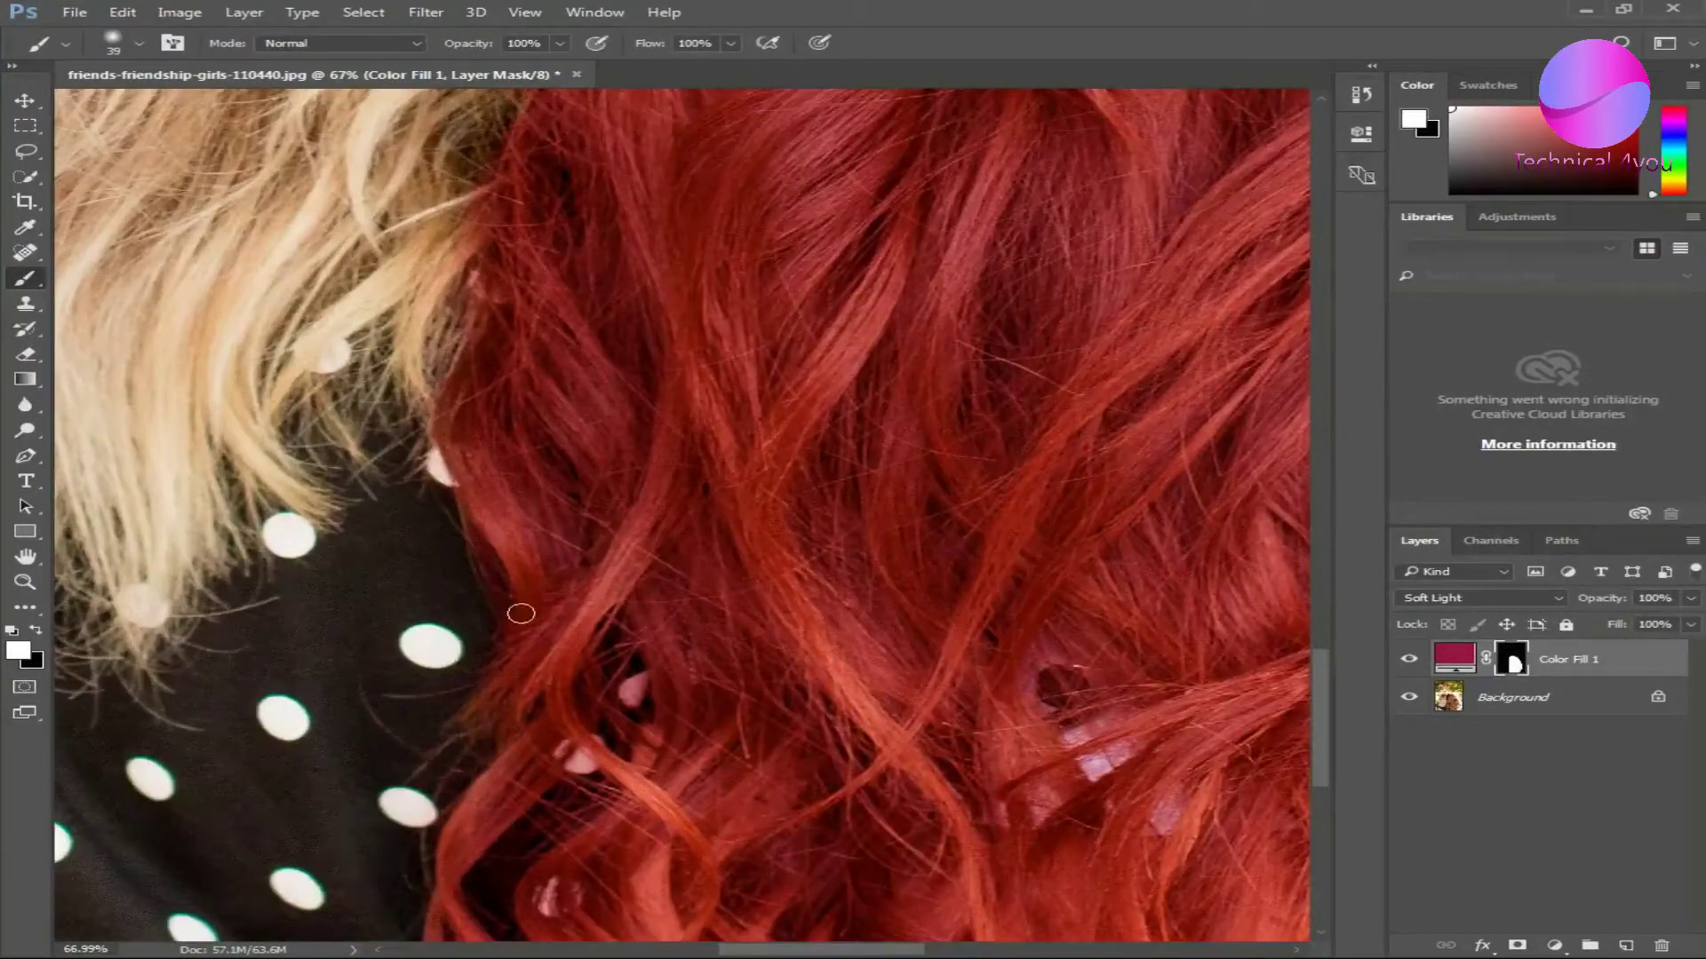
pyautogui.scroll(-3, 515, 609)
pyautogui.scroll(3, 1075, 653)
pyautogui.press('x')
# Step: Reduce the brush size slightly and switch back to white for final edge touch-ups
pyautogui.moveTo(1076, 651); pyautogui.dragTo(1071, 648)
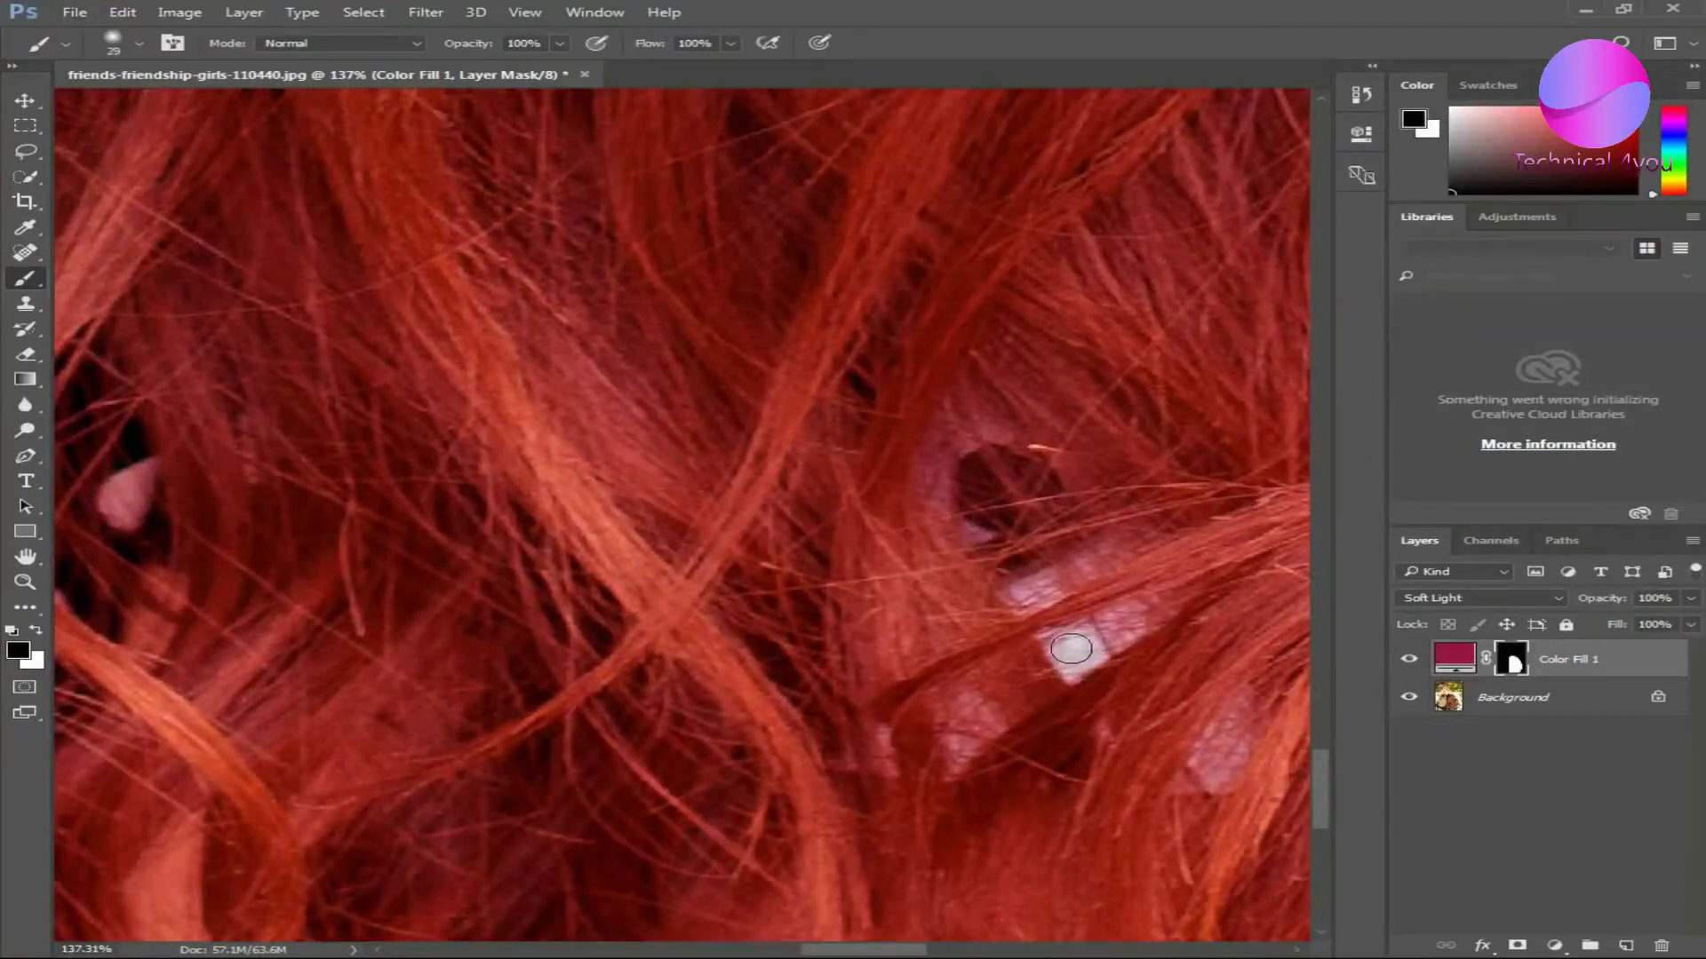
pyautogui.scroll(-5, 1037, 611)
pyautogui.scroll(-1, 915, 617)
pyautogui.scroll(3, 794, 622)
pyautogui.press('x')
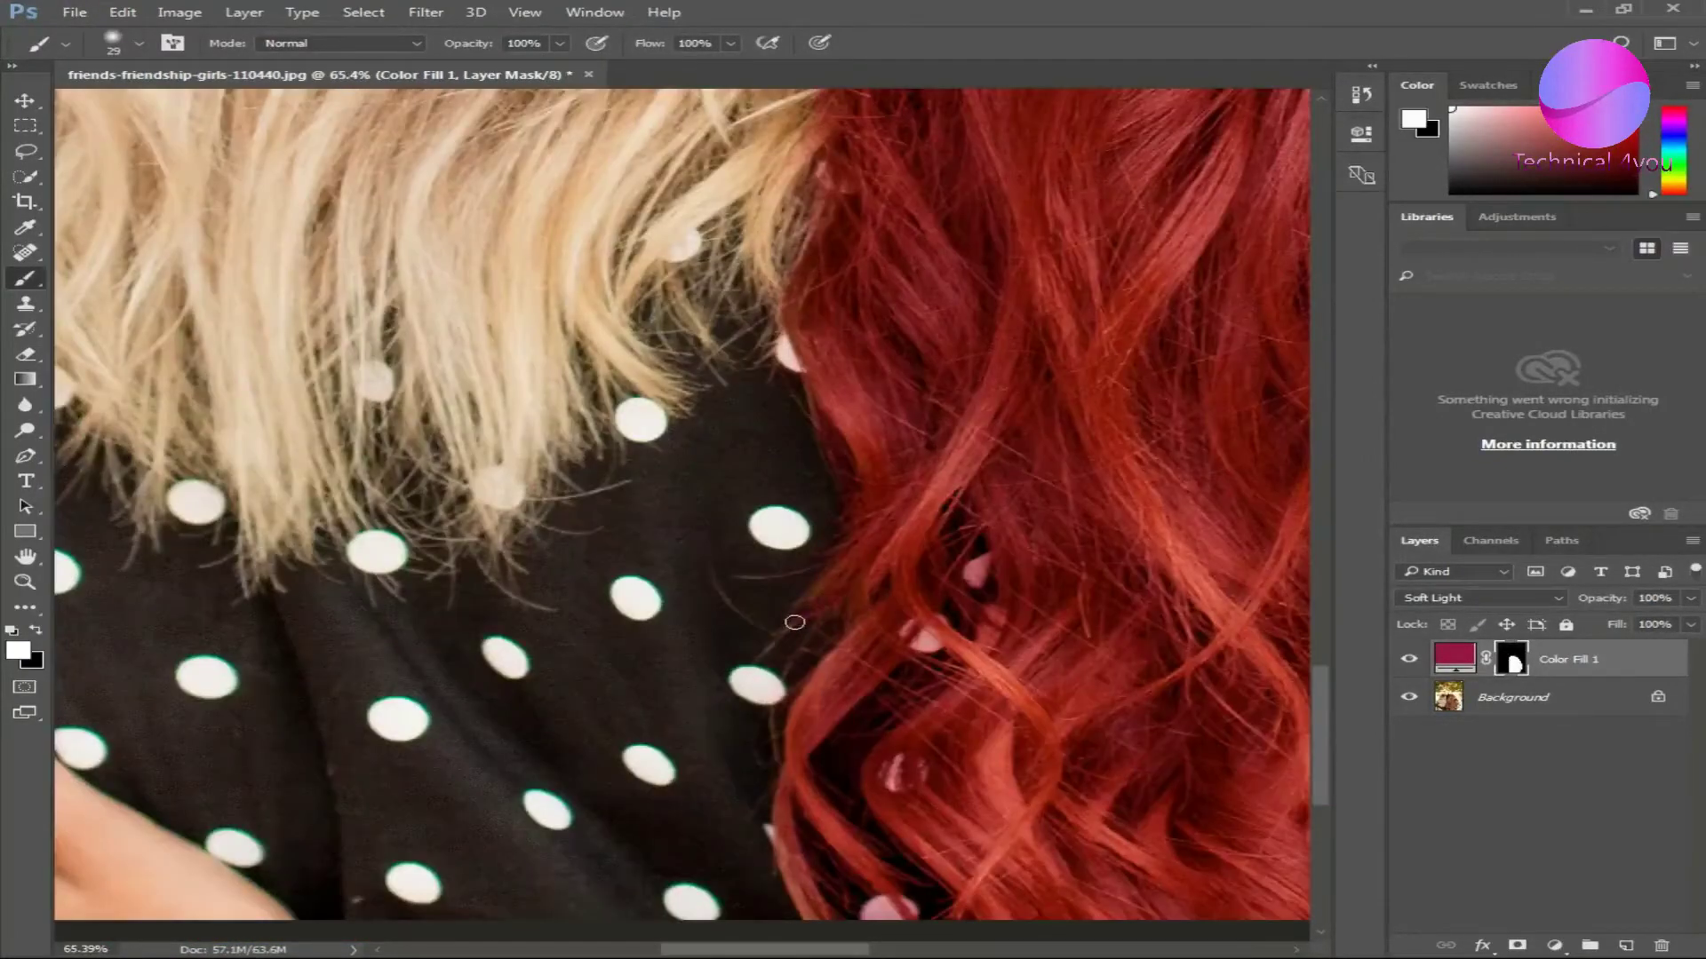
pyautogui.scroll(-5, 855, 615)
pyautogui.scroll(2, 871, 577)
# Step: Enlarge the brush, set black, then pick a smaller brush size near the shirt
pyautogui.scroll(3, 888, 533)
pyautogui.moveTo(853, 524); pyautogui.dragTo(895, 523)
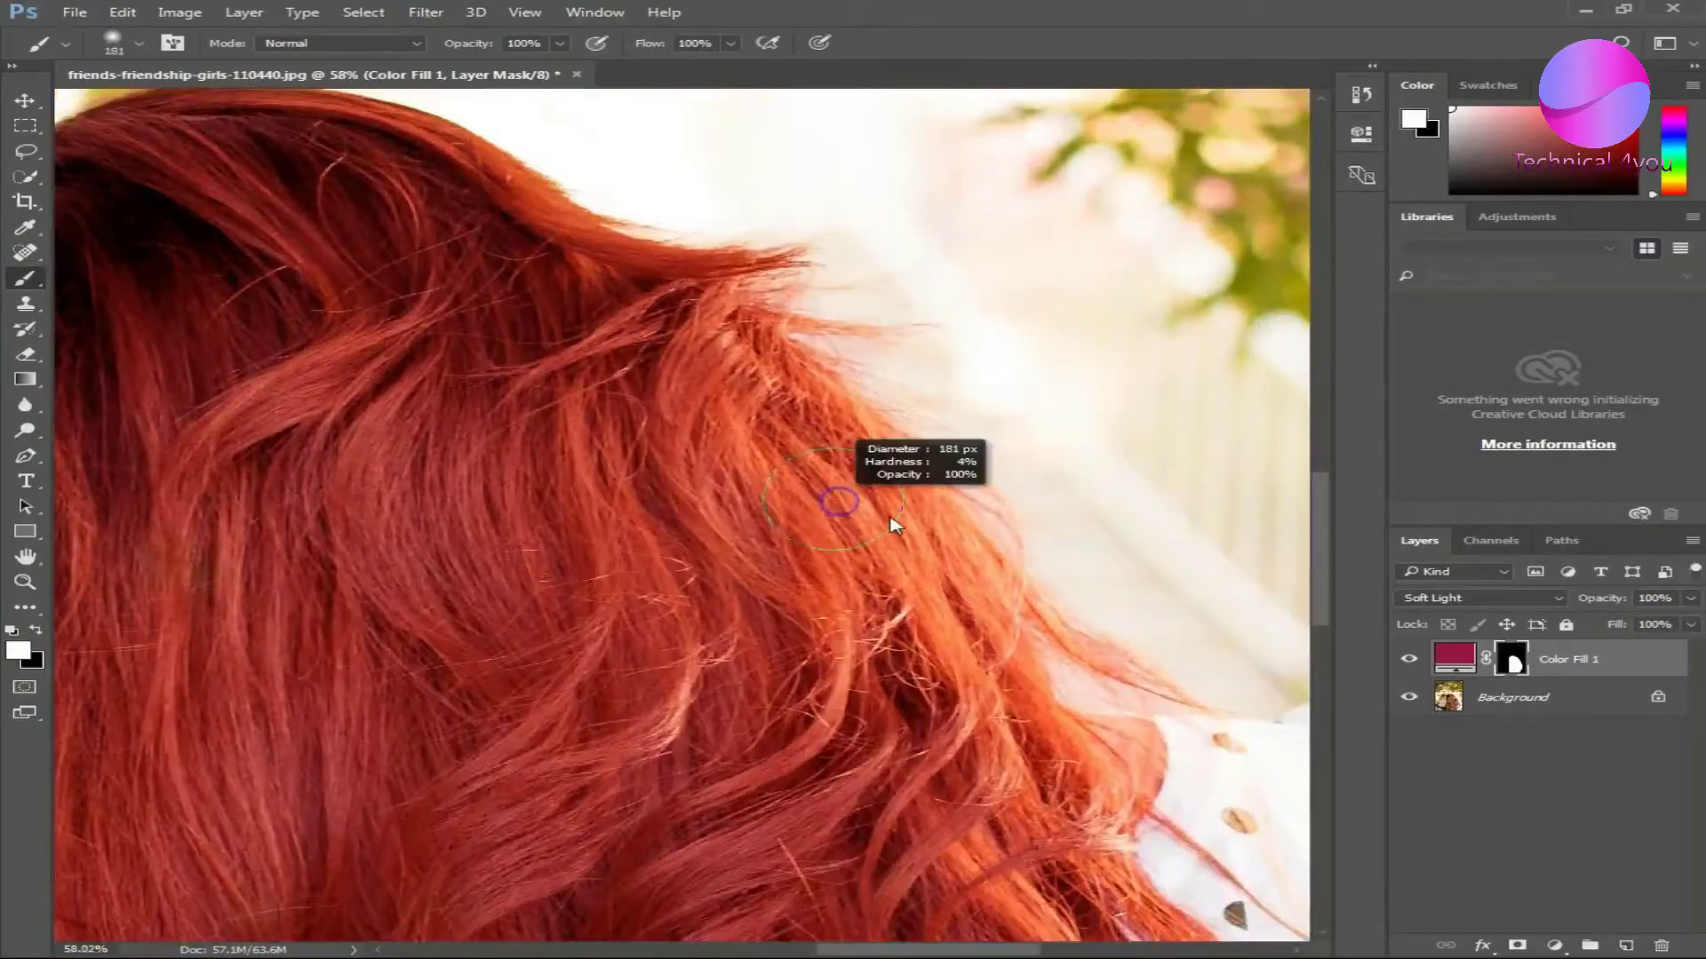
pyautogui.press('x')
pyautogui.scroll(-3, 1116, 571)
pyautogui.scroll(3, 1084, 533)
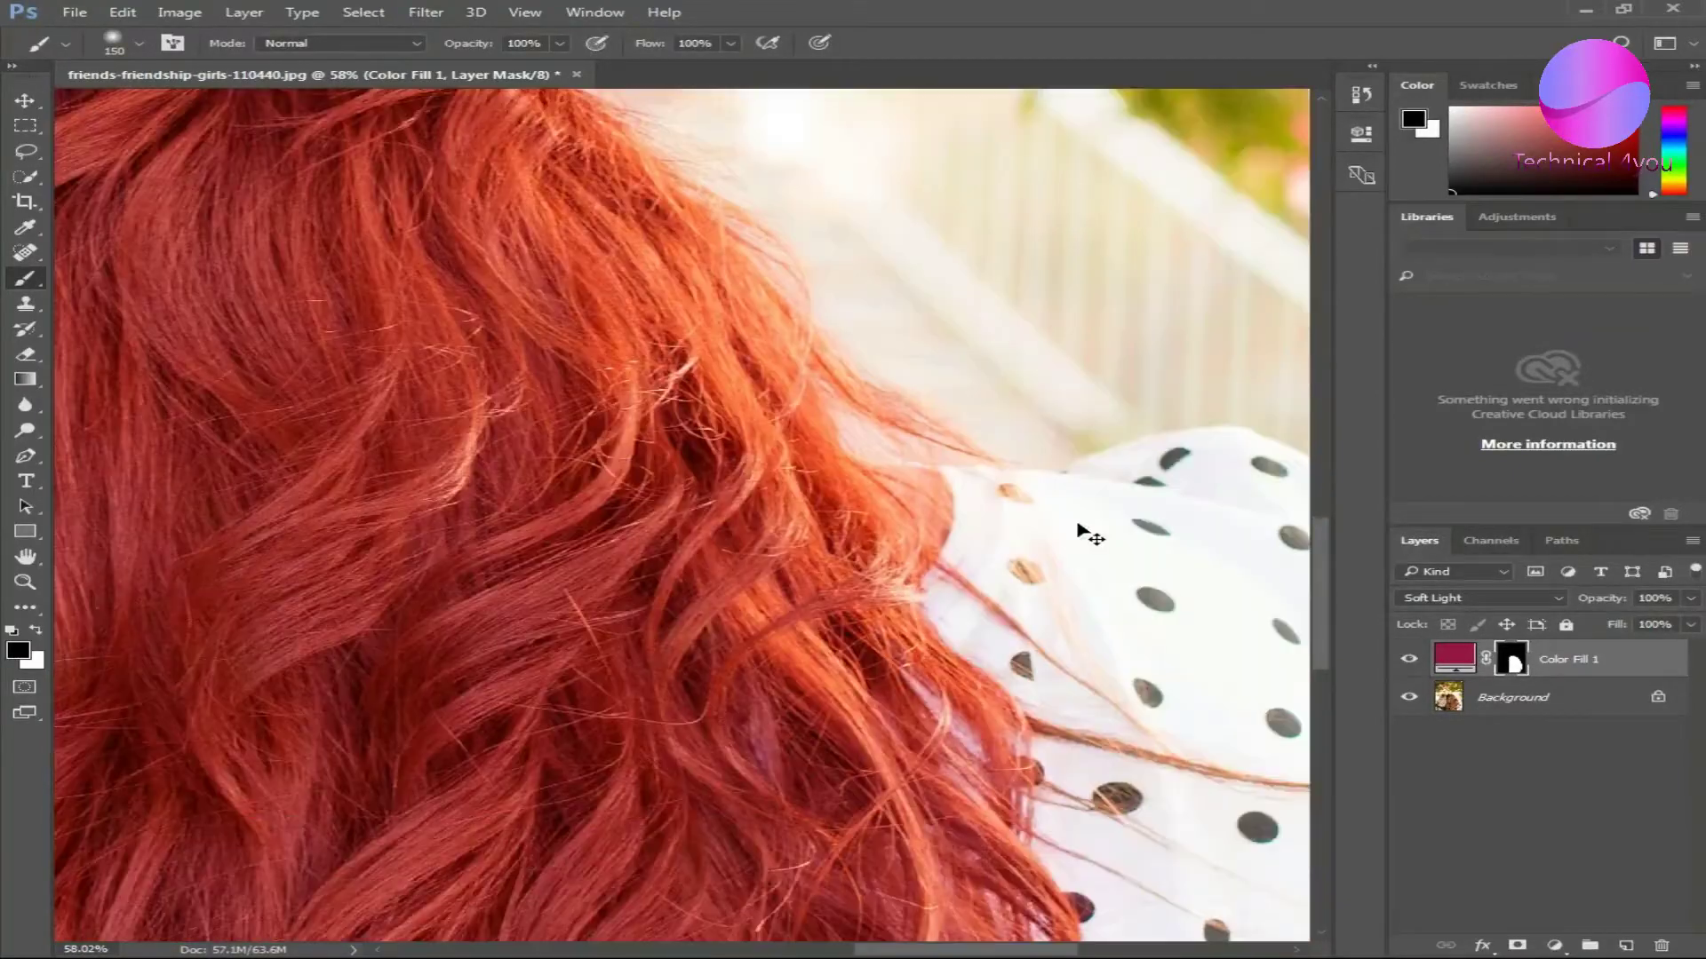
pyautogui.hscroll(5, 1003, 602)
pyautogui.scroll(-3, 844, 675)
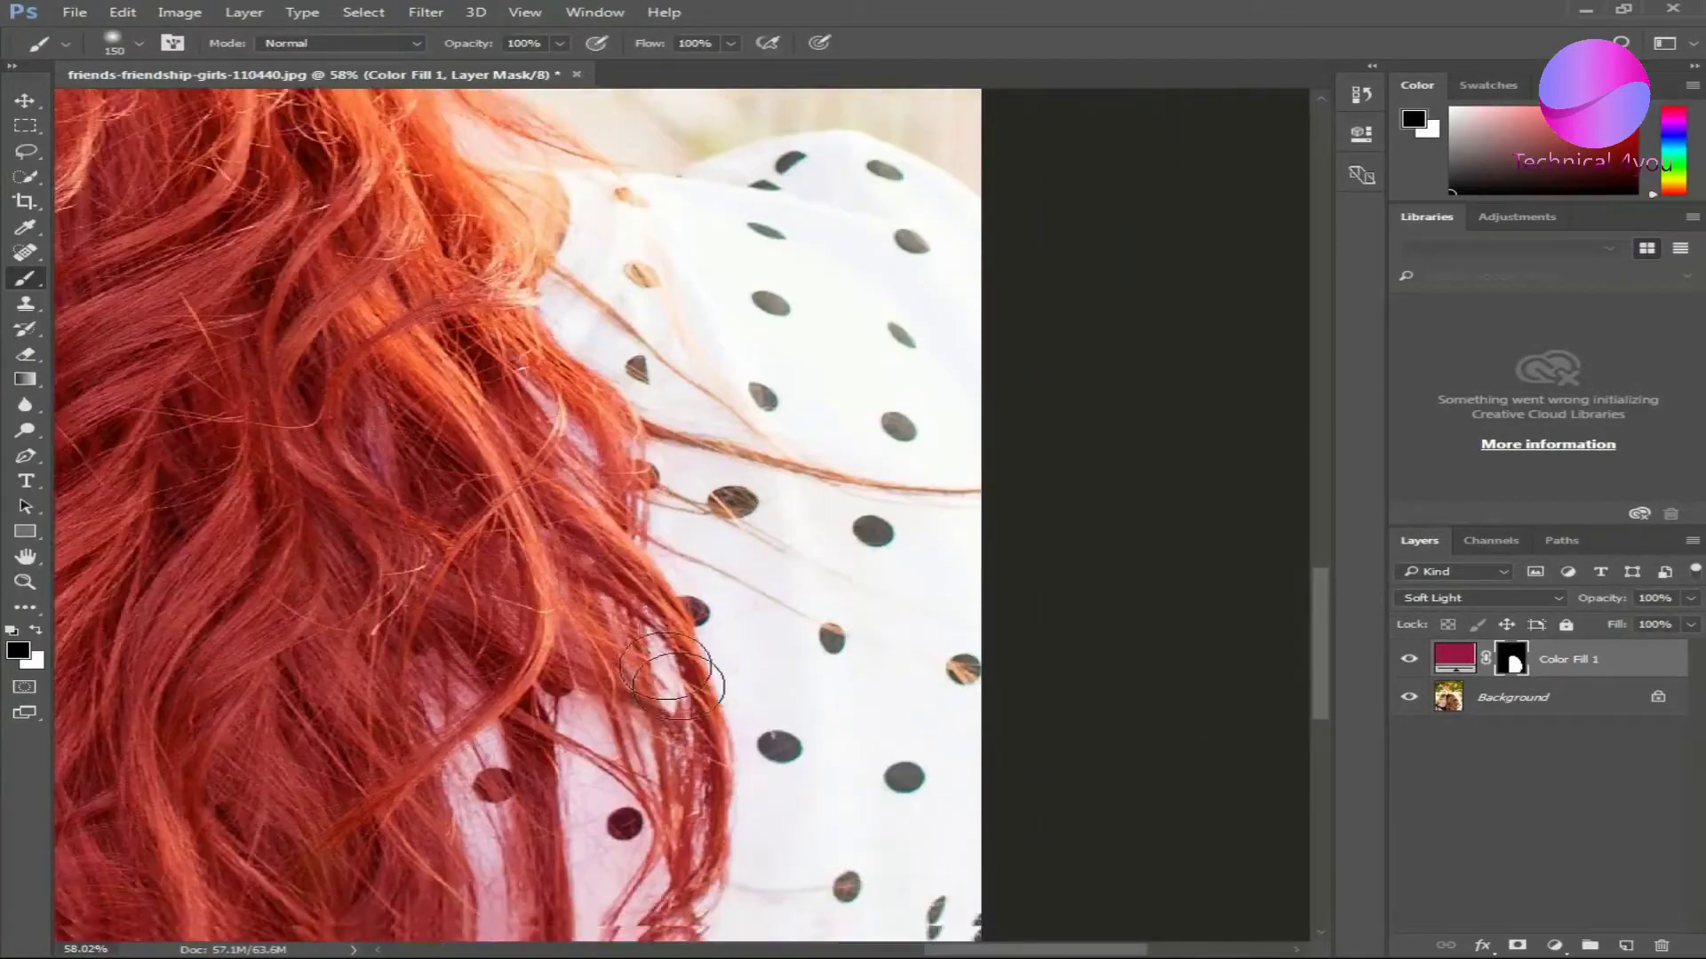
pyautogui.scroll(-3, 675, 604)
pyautogui.rightClick(613, 656)
pyautogui.press('Escape')
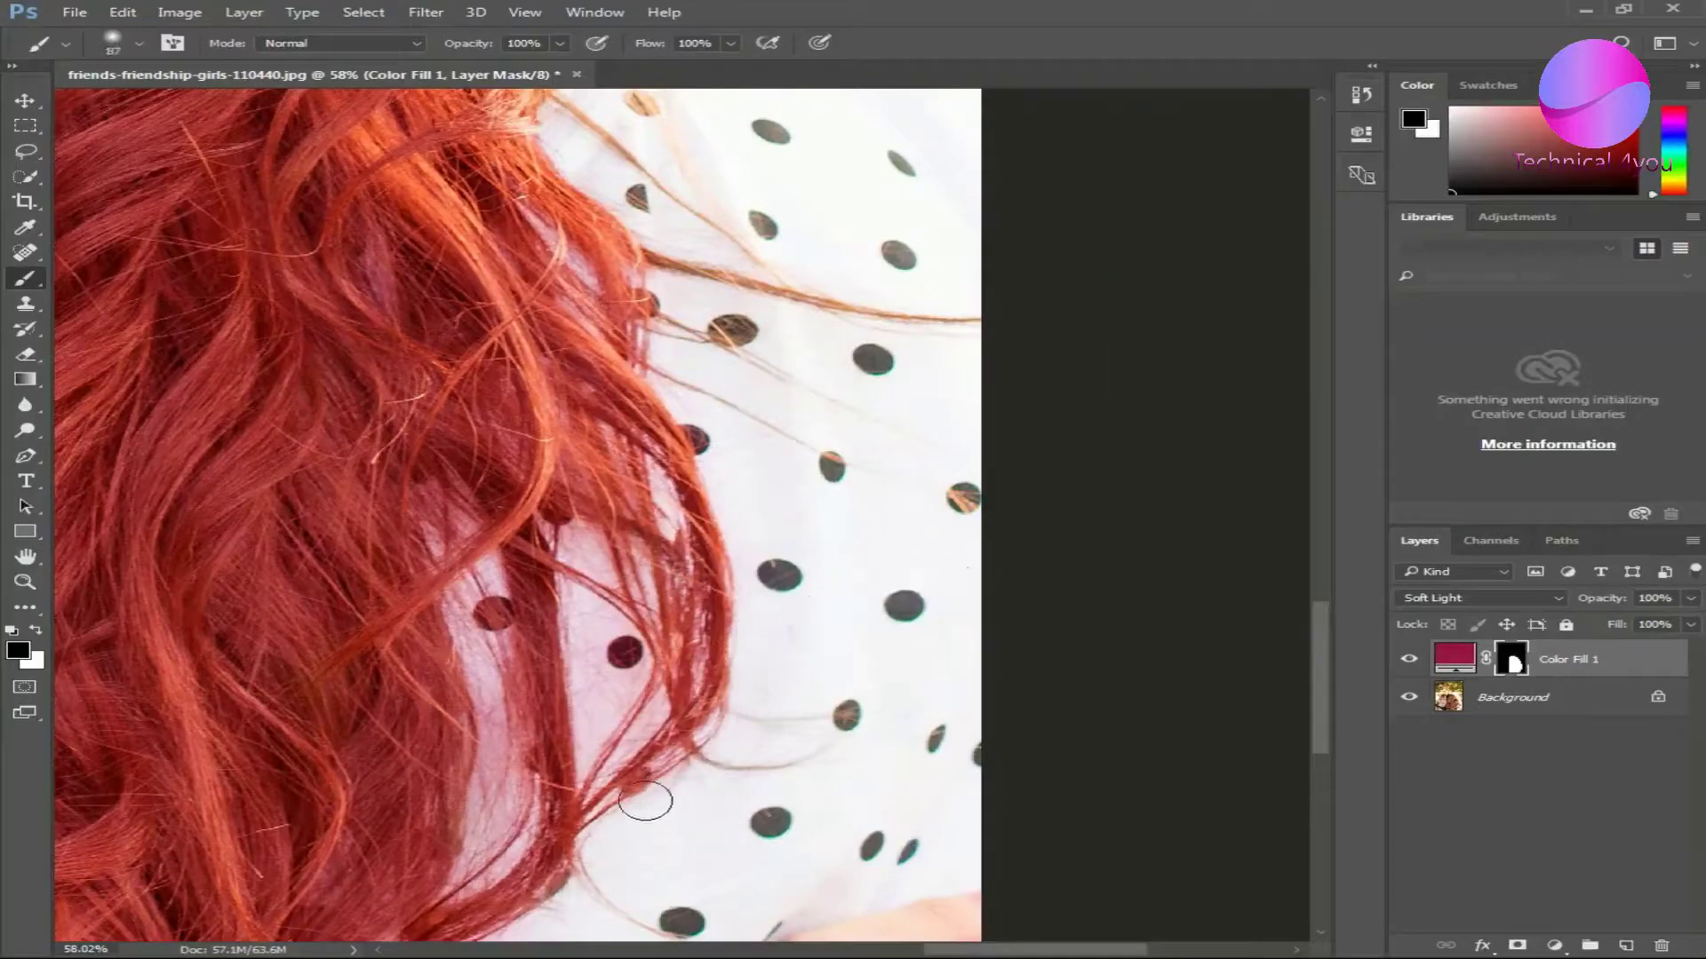
# Step: Paint white over the loose strand across the shirt, then enlarge the brush and zoom out
pyautogui.scroll(3, 639, 510)
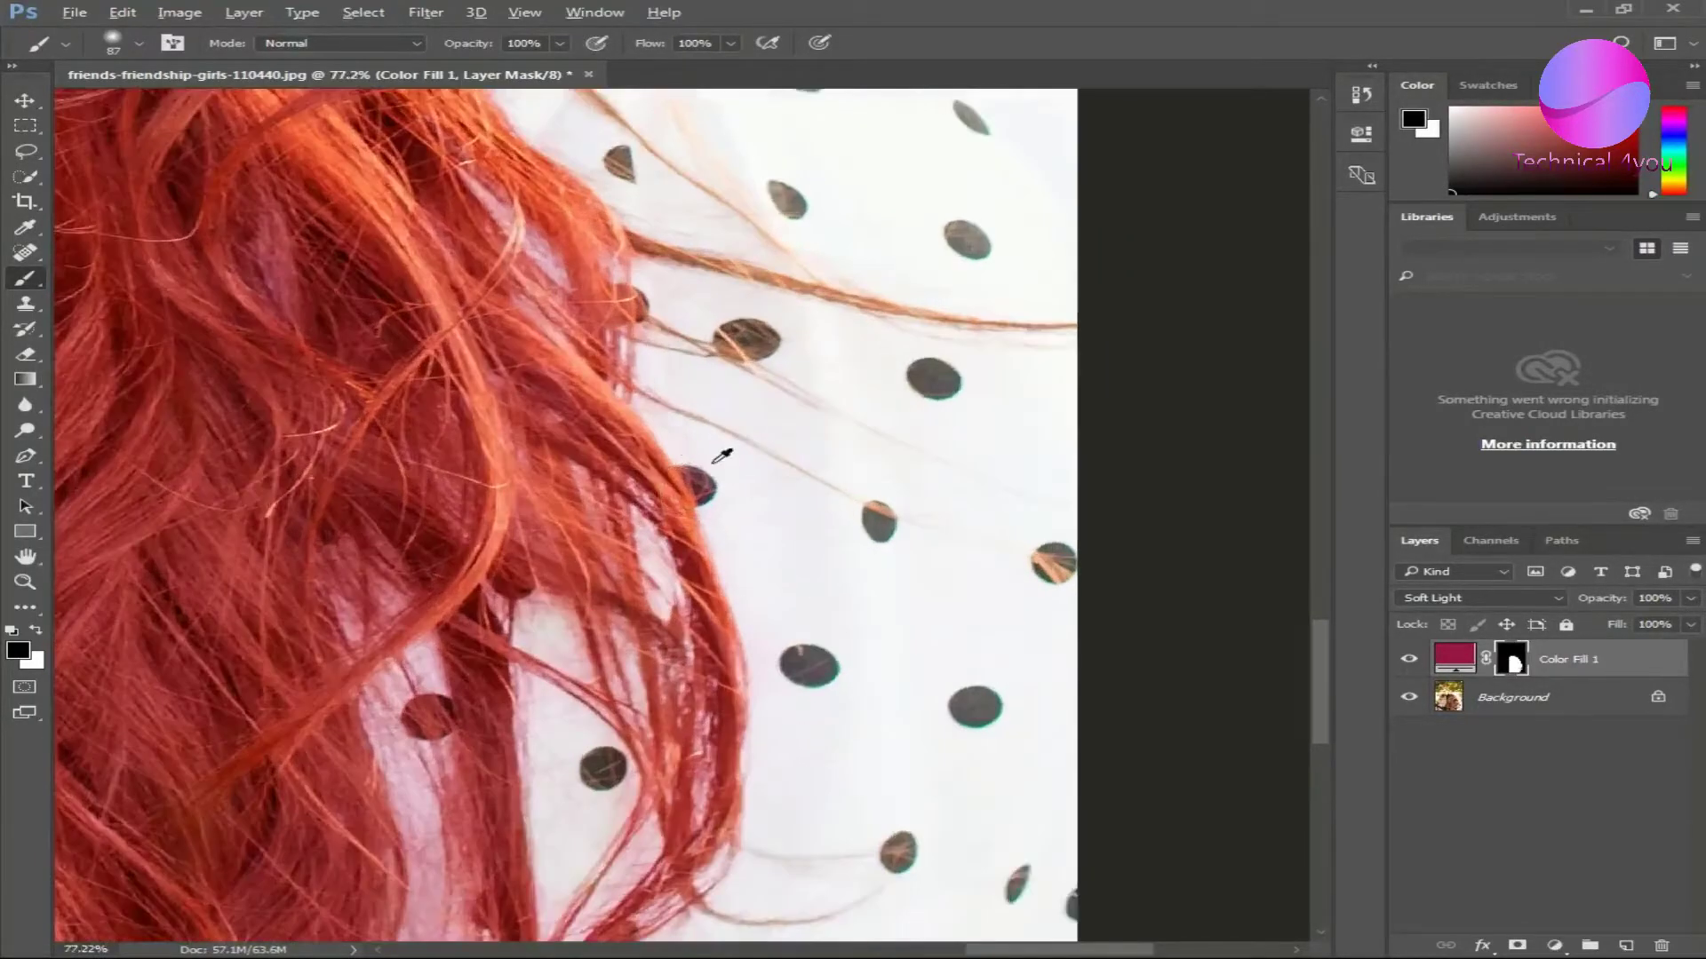
pyautogui.press('x')
pyautogui.moveTo(484, 380)
pyautogui.mouseDown()
pyautogui.moveTo(749, 453)
pyautogui.moveTo(934, 468)
pyautogui.mouseUp()
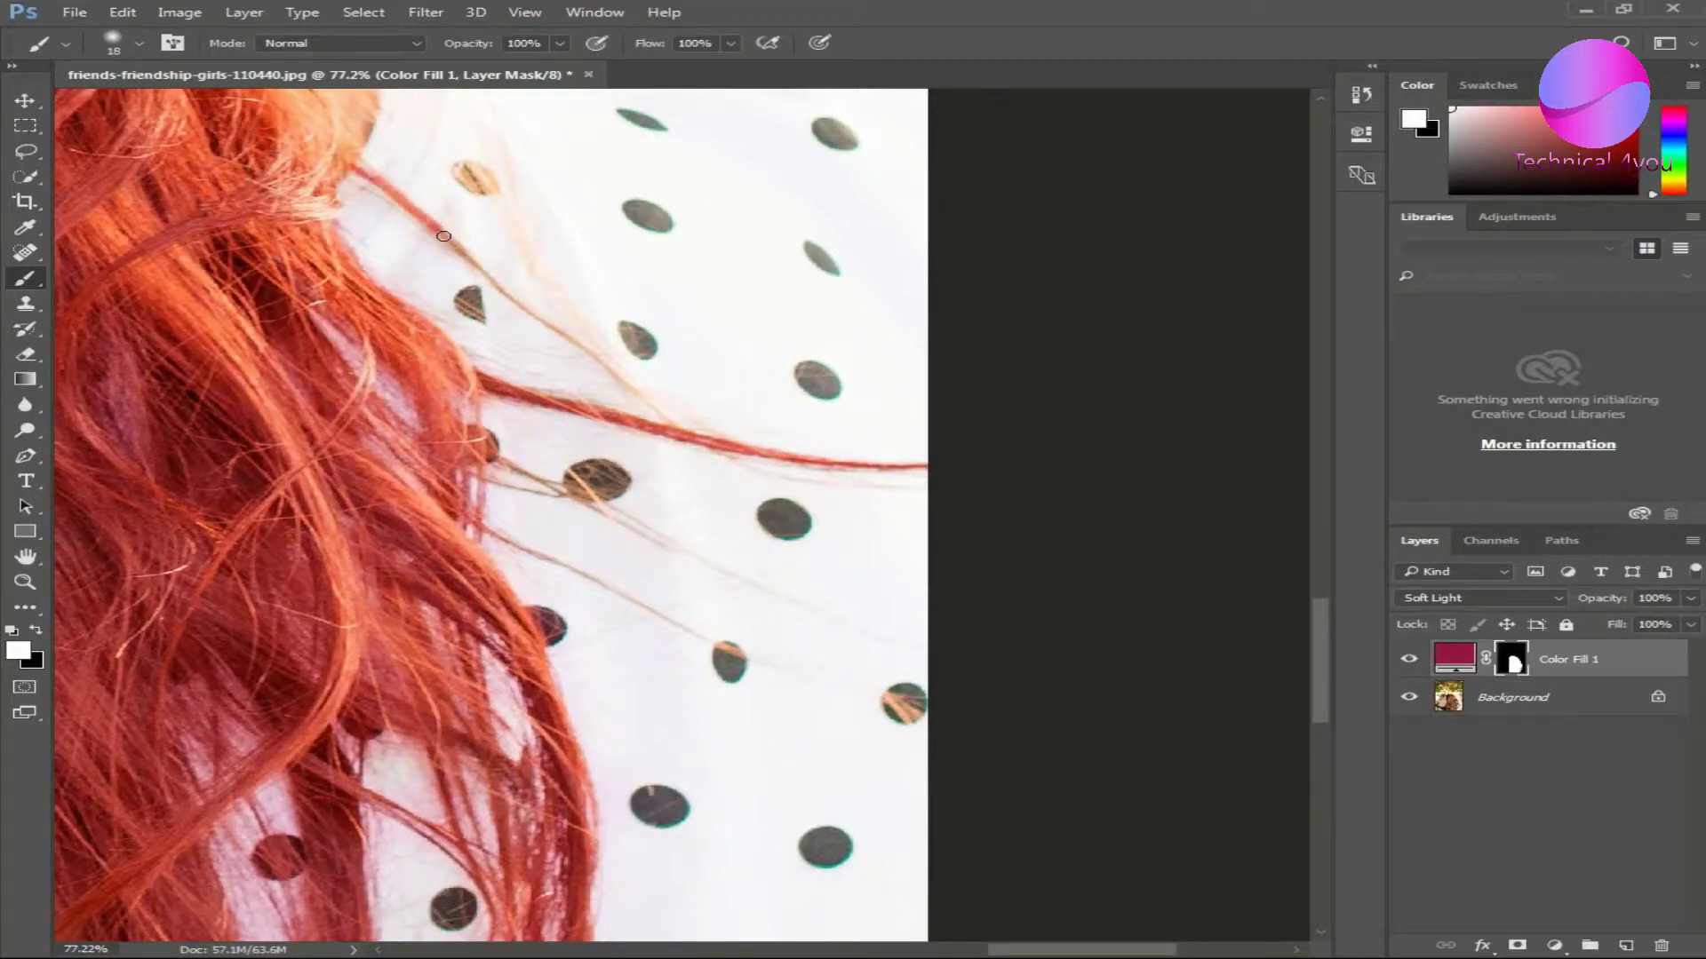
pyautogui.scroll(-5, 296, 123)
pyautogui.scroll(5, 296, 122)
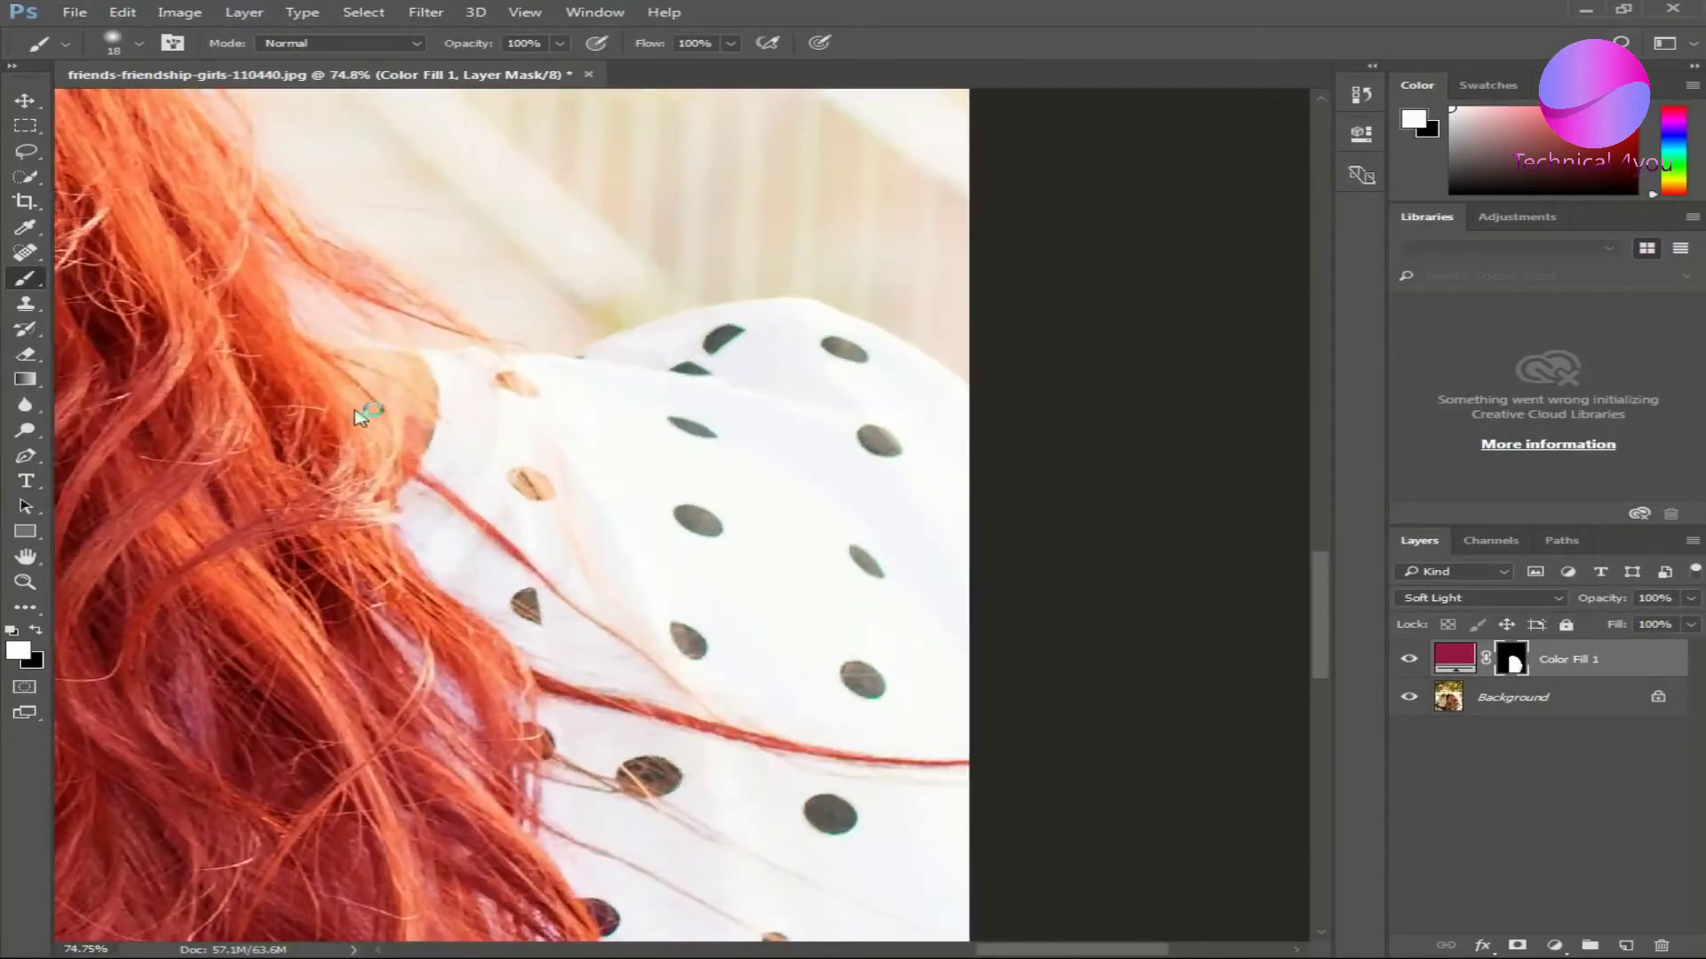
pyautogui.press(']')
pyautogui.press(']')
pyautogui.press(']')
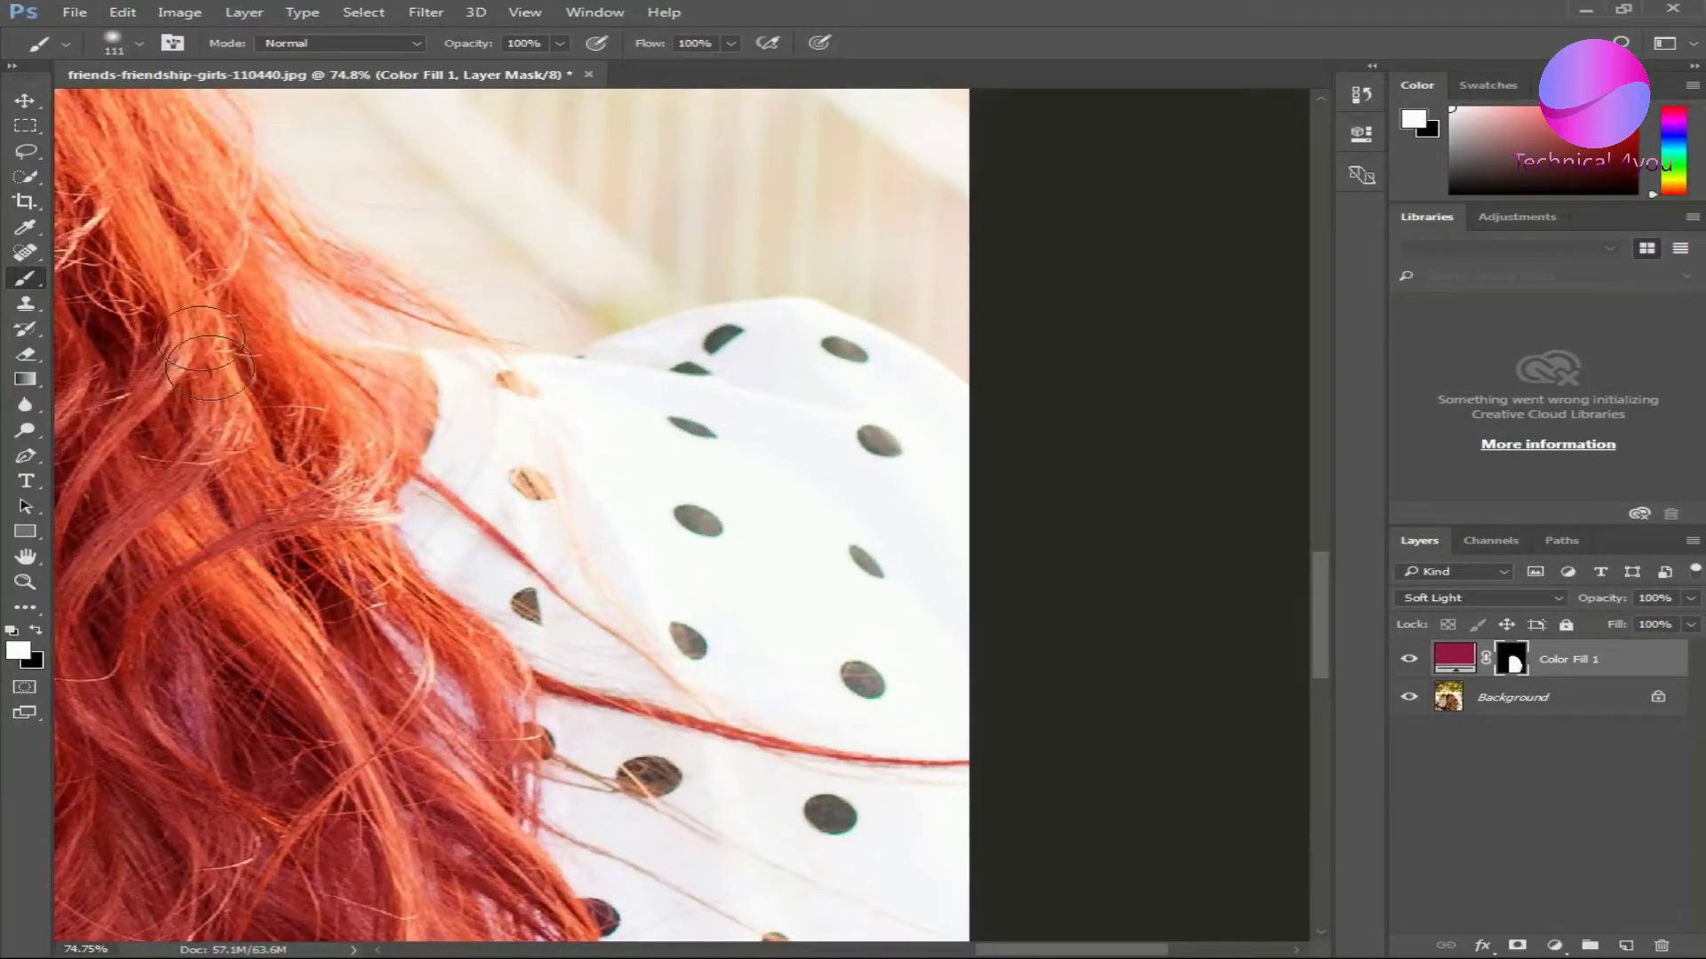
pyautogui.scroll(-8, 255, 258)
pyautogui.scroll(1, 980, 666)
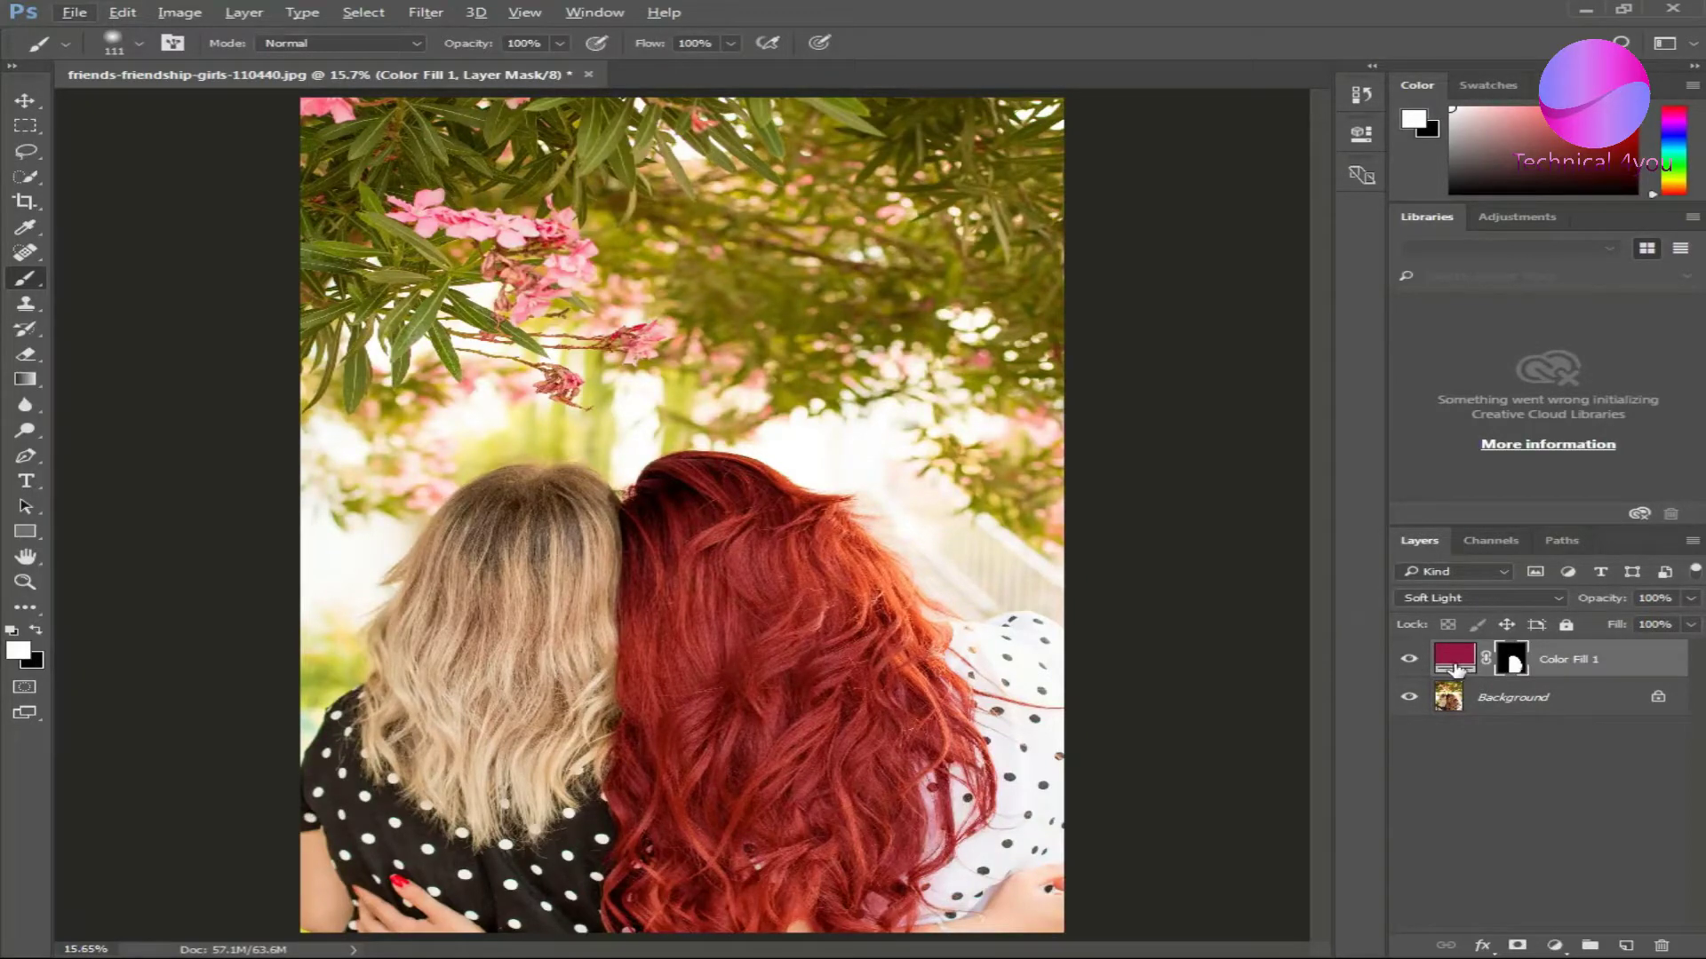
# Step: Reopen Color Fill 1's Color Picker and try brighter crimson, magenta, blue and green hues
pyautogui.click(1454, 662)
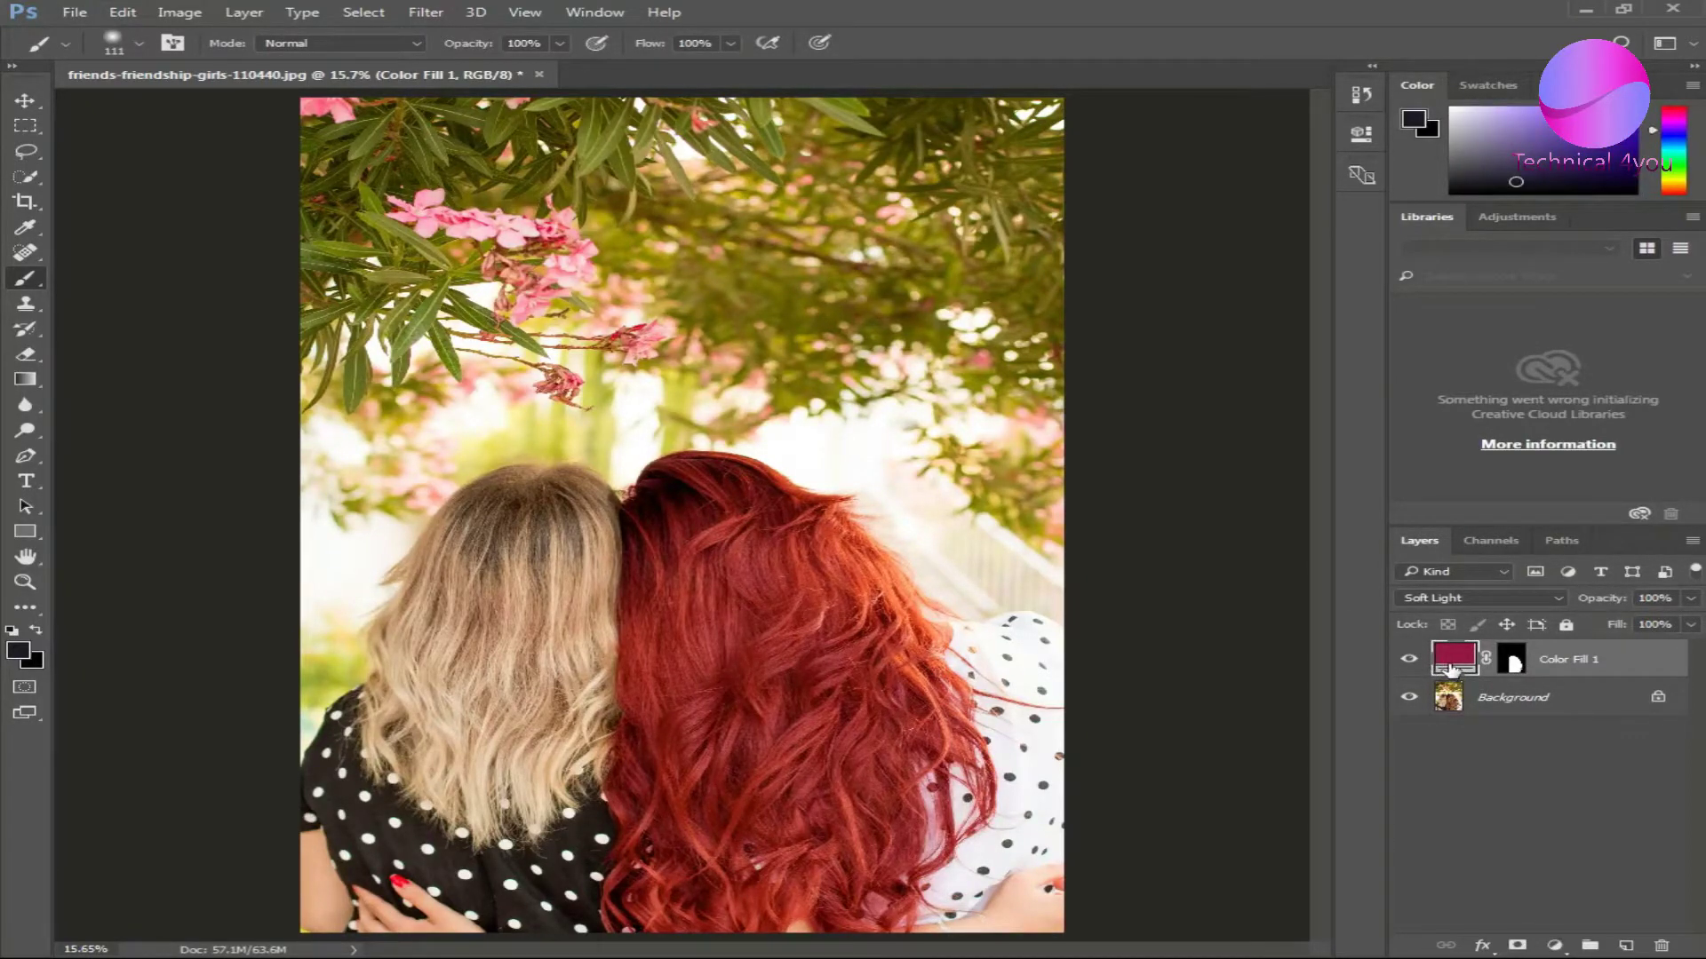
pyautogui.doubleClick(1451, 666)
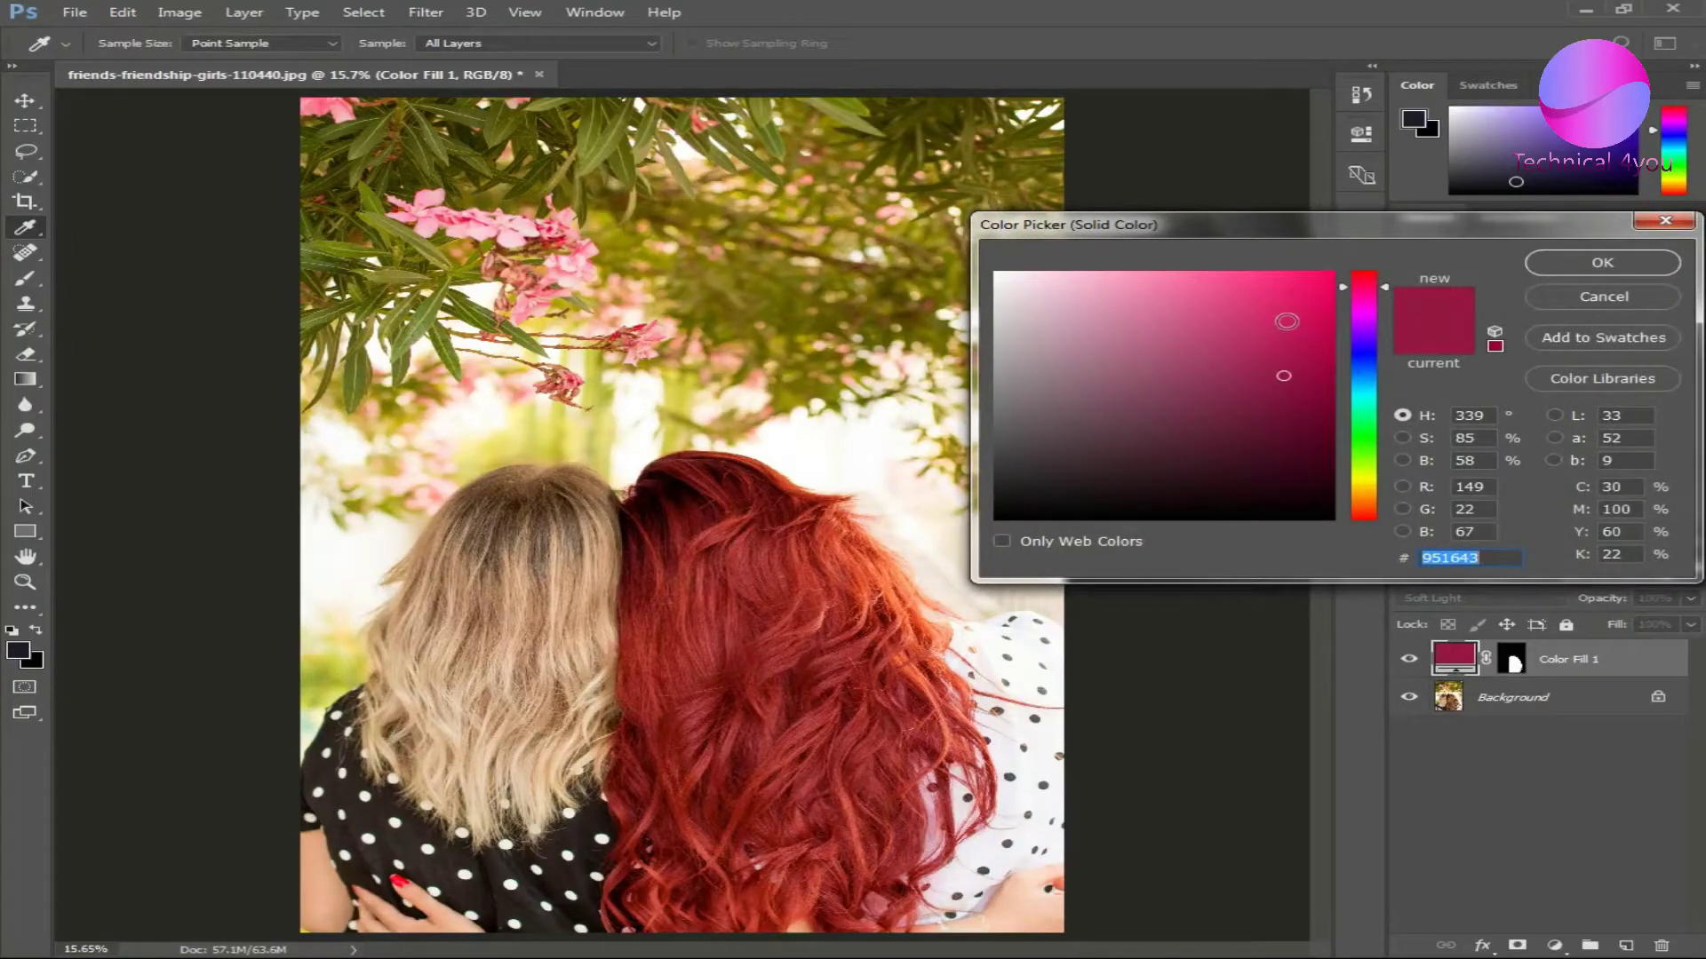
pyautogui.click(1286, 321)
pyautogui.click(1312, 275)
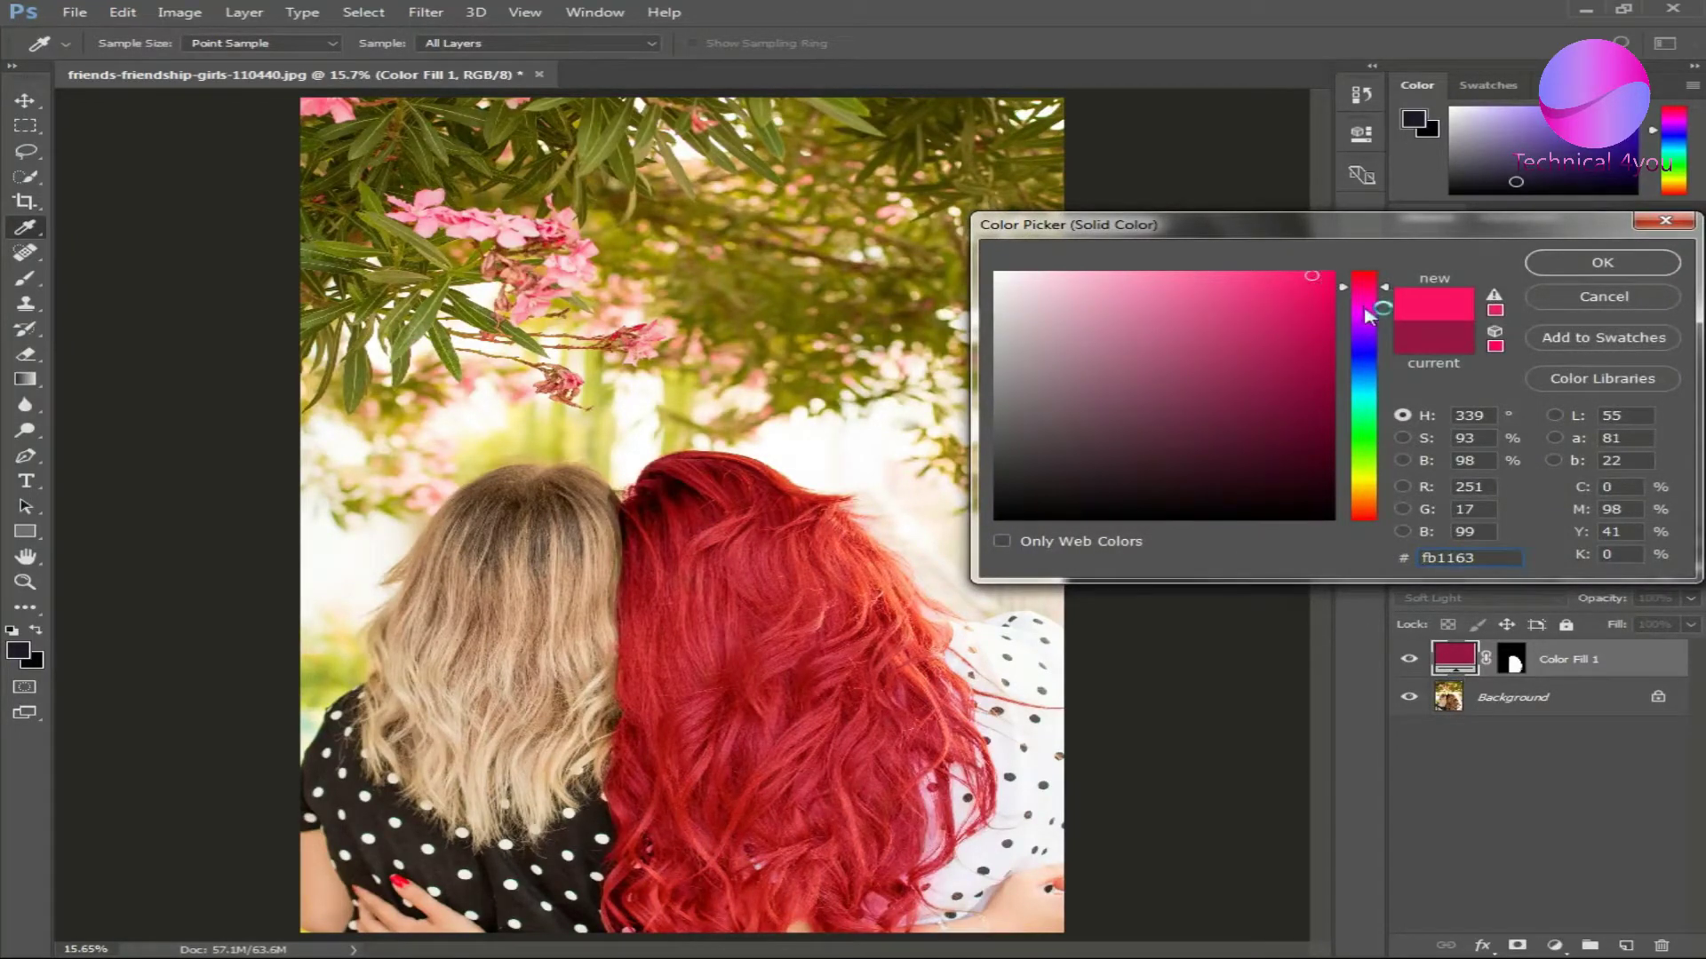
pyautogui.click(1364, 309)
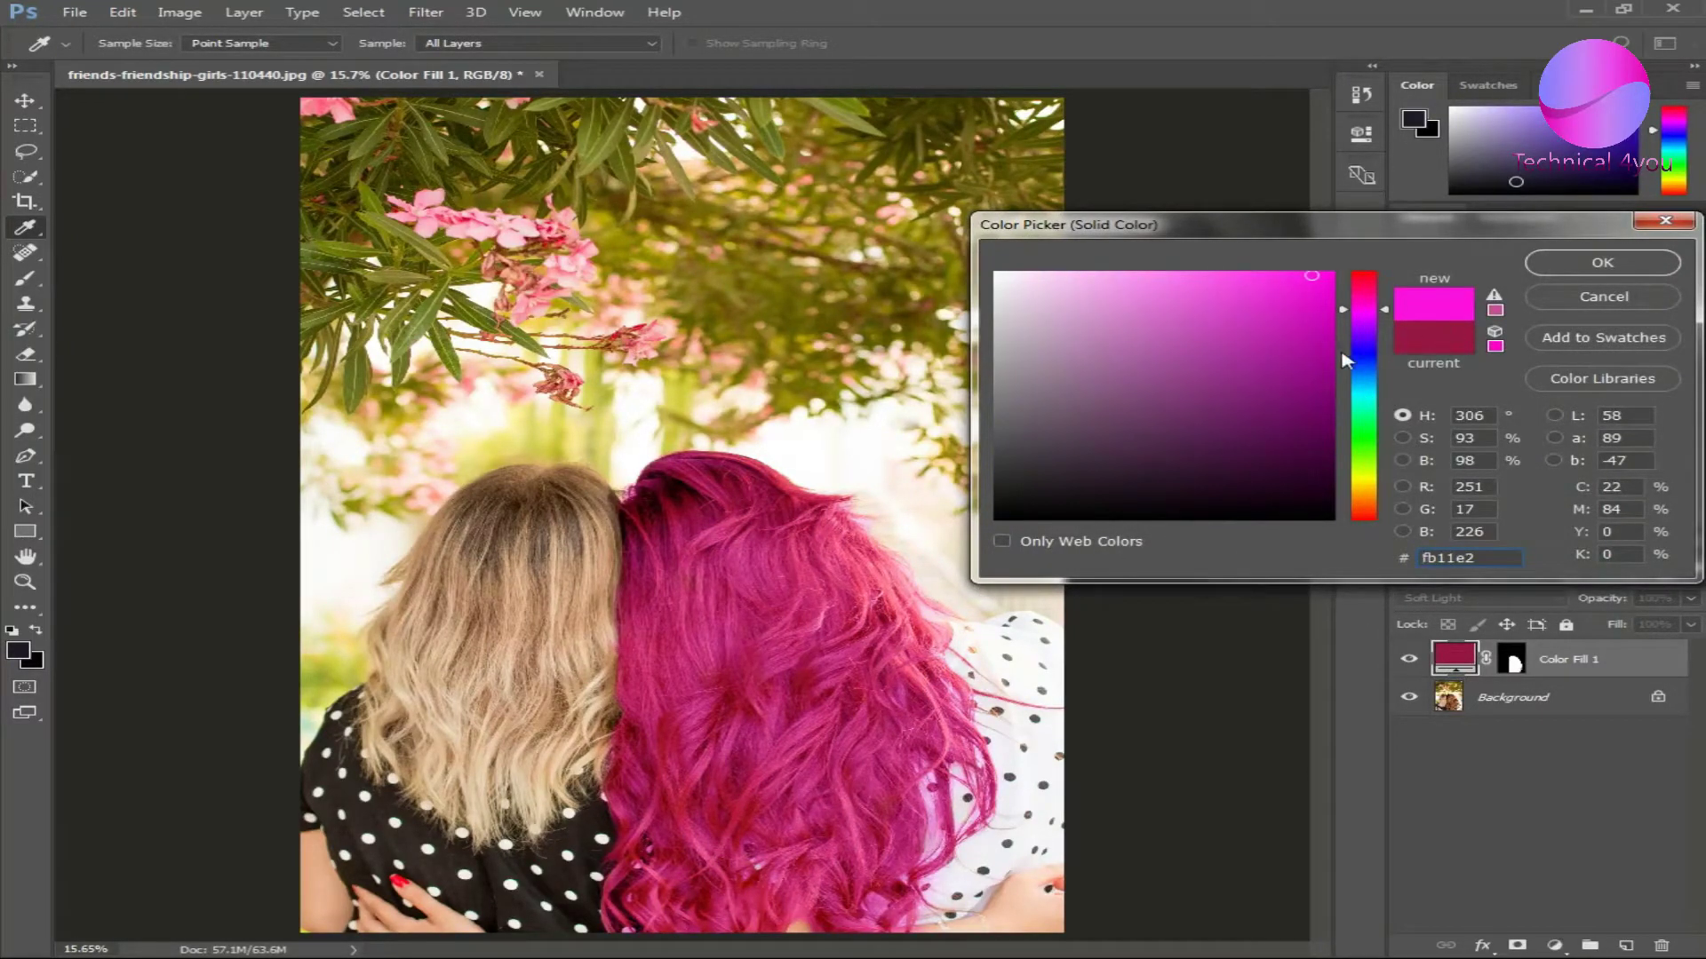
pyautogui.click(1368, 360)
pyautogui.click(1368, 444)
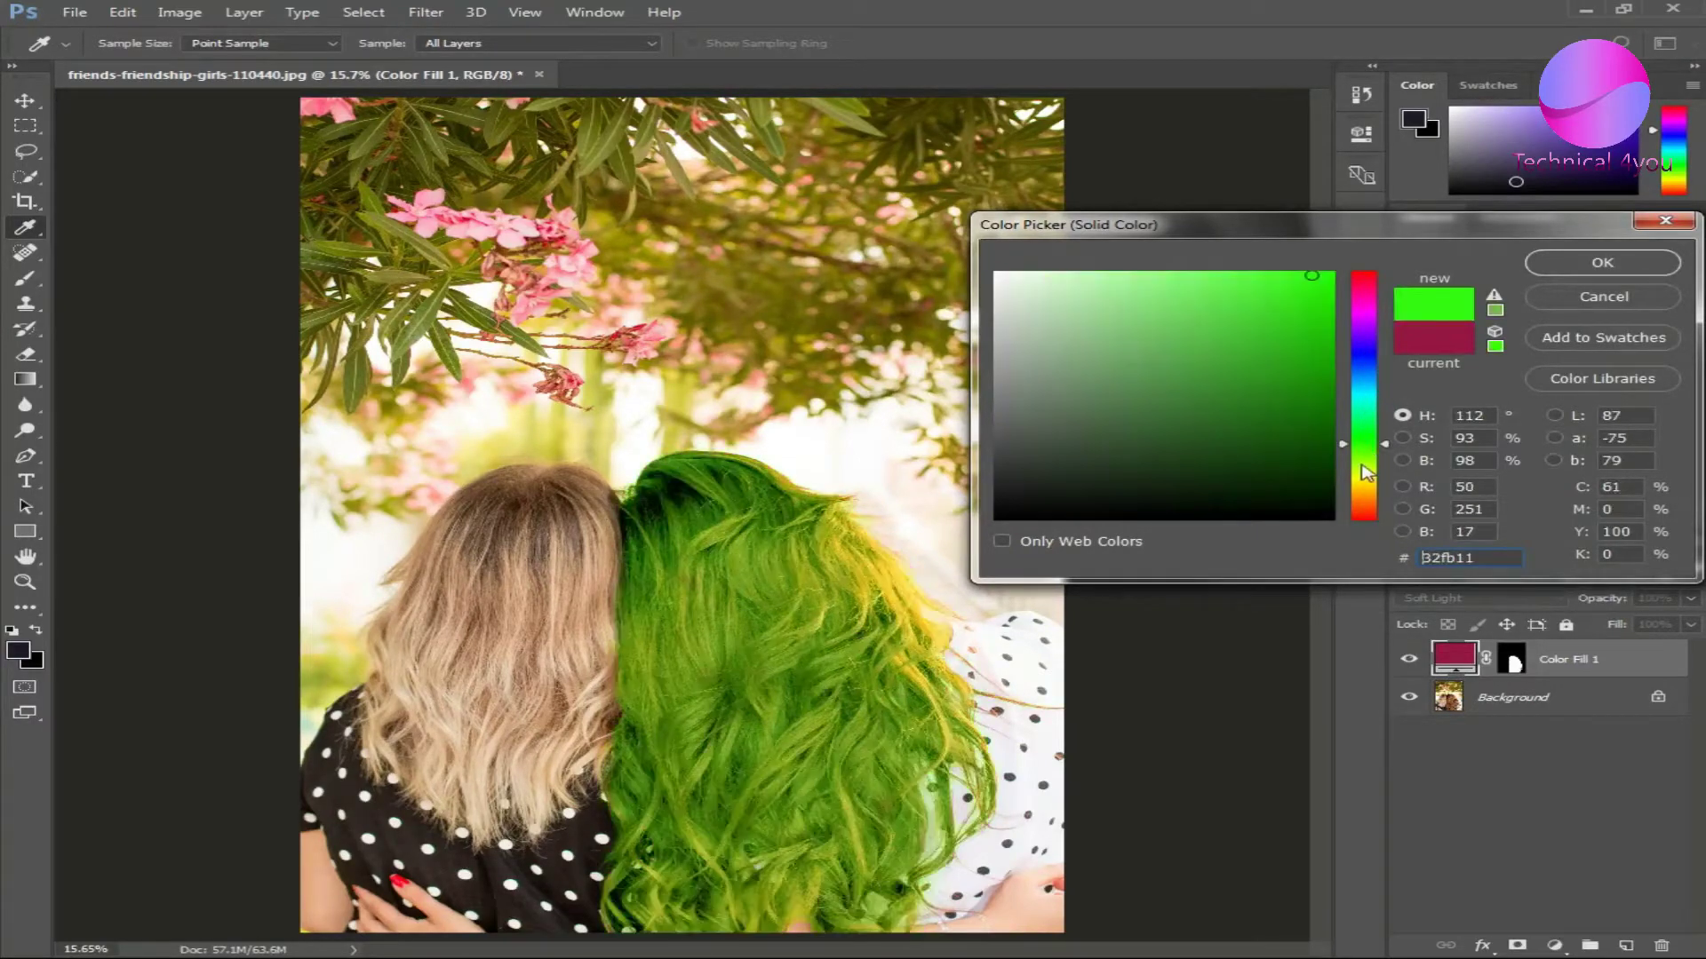
# Step: Try orange and red hues, then settle on a deep blue-violet, #2f11a0
pyautogui.click(1374, 491)
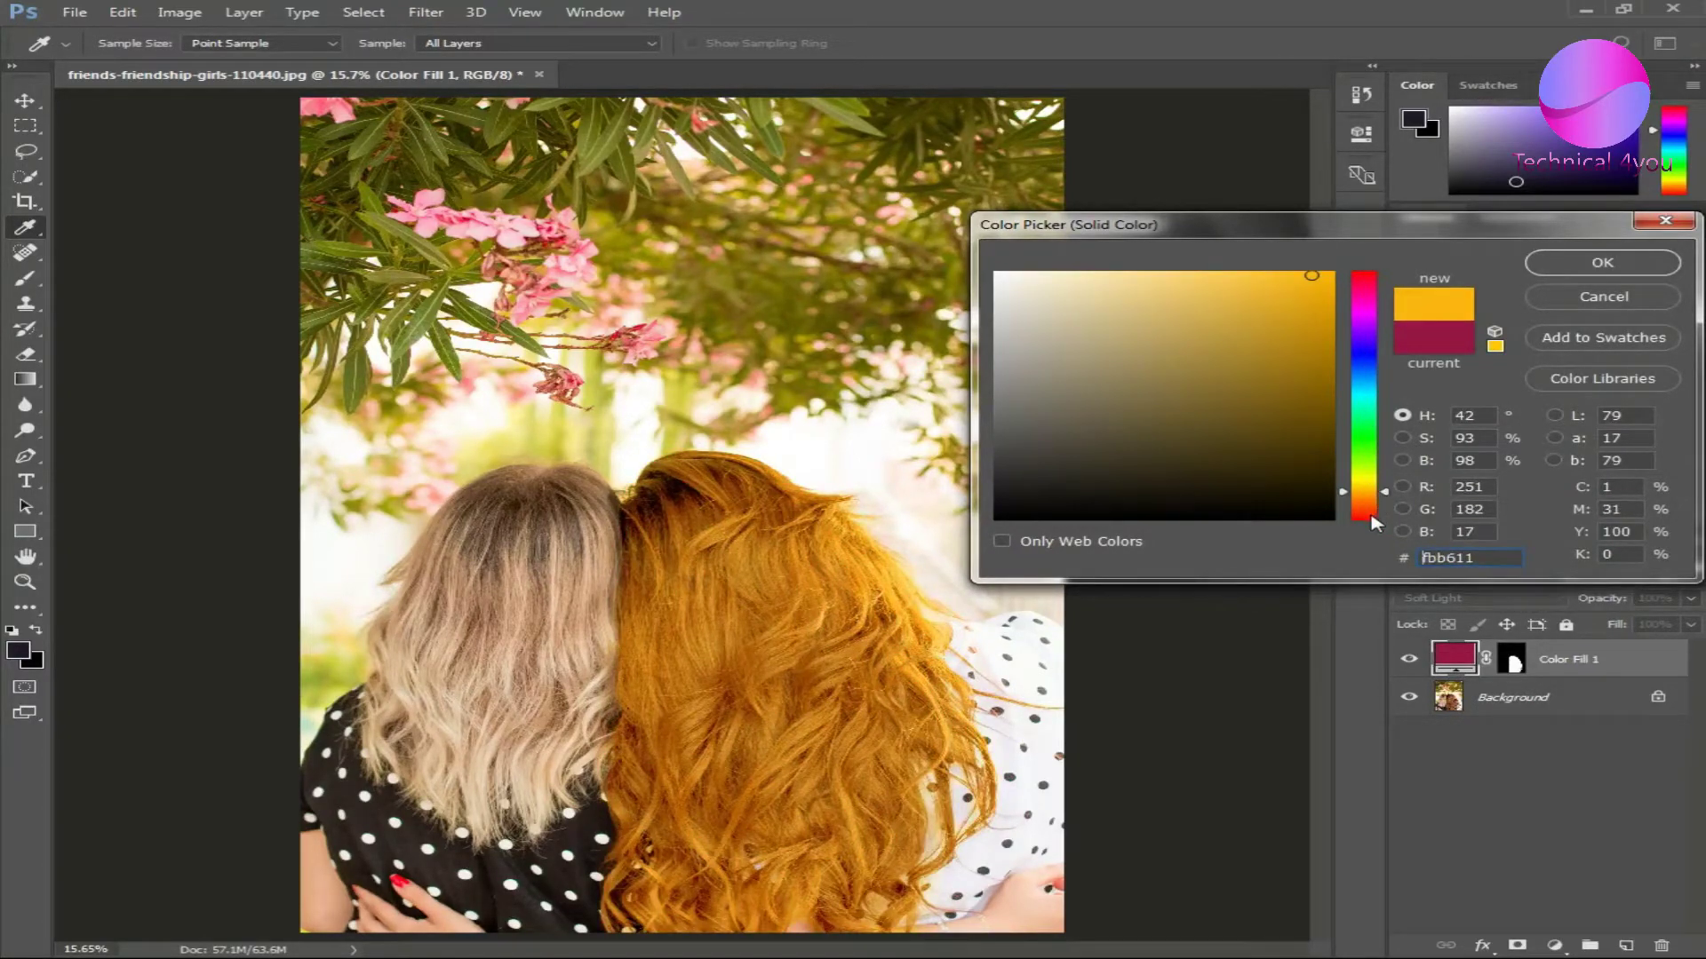
pyautogui.click(1373, 516)
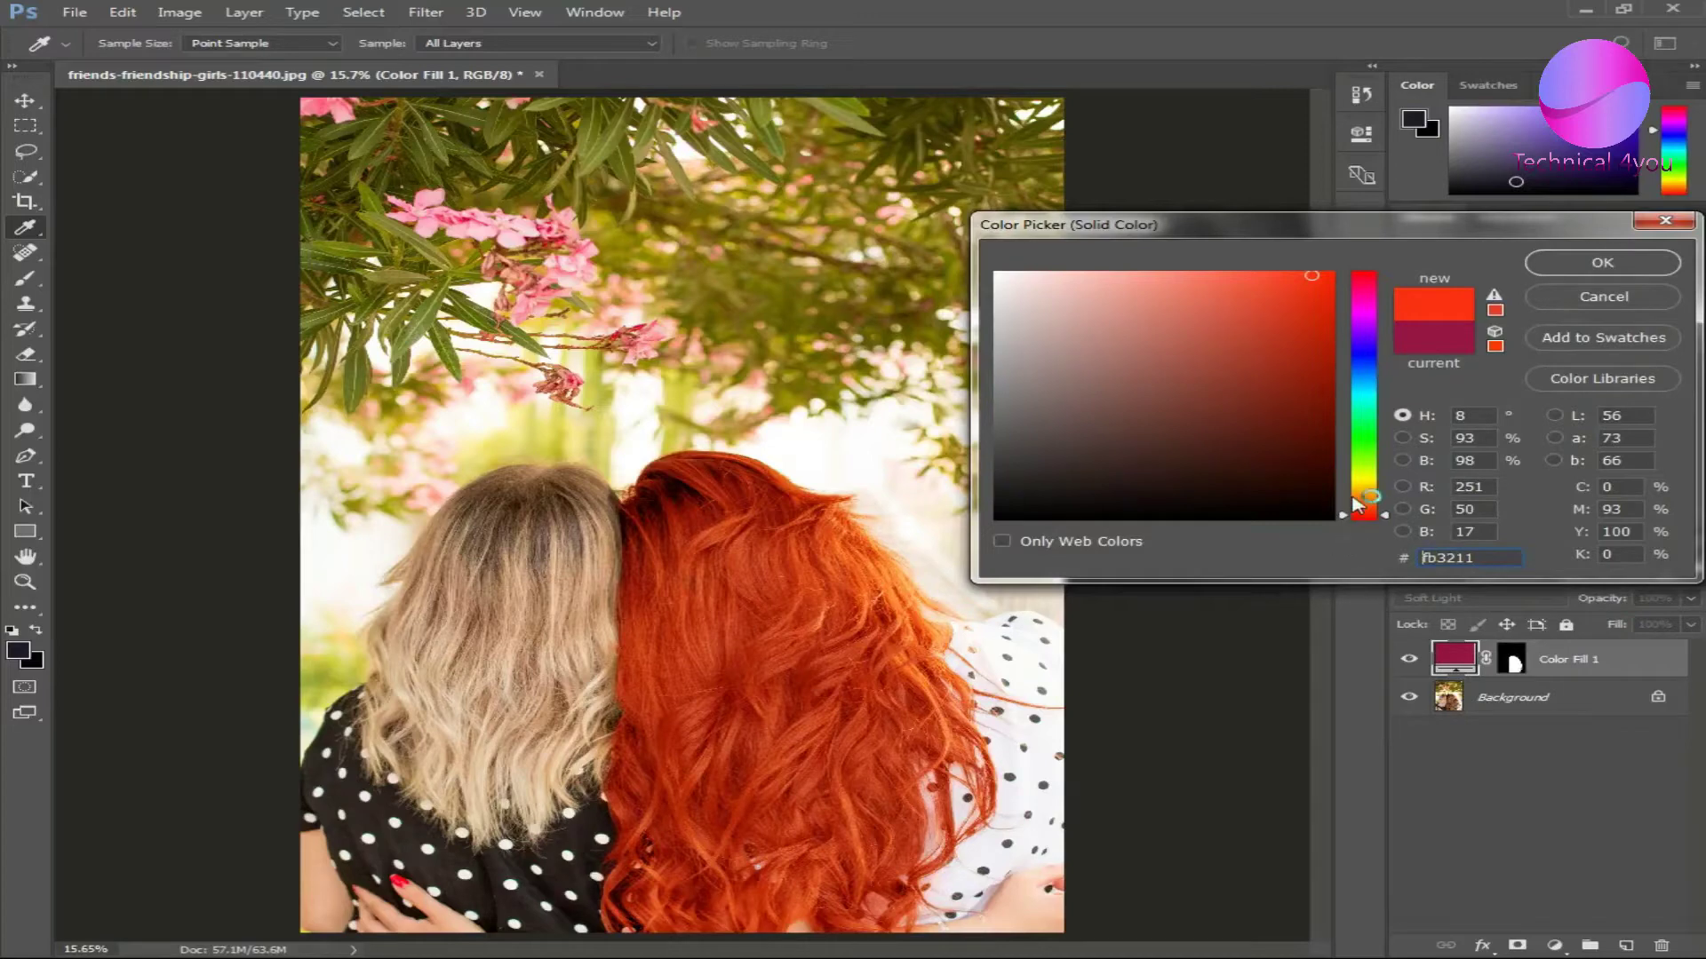
pyautogui.click(1364, 493)
pyautogui.click(1363, 348)
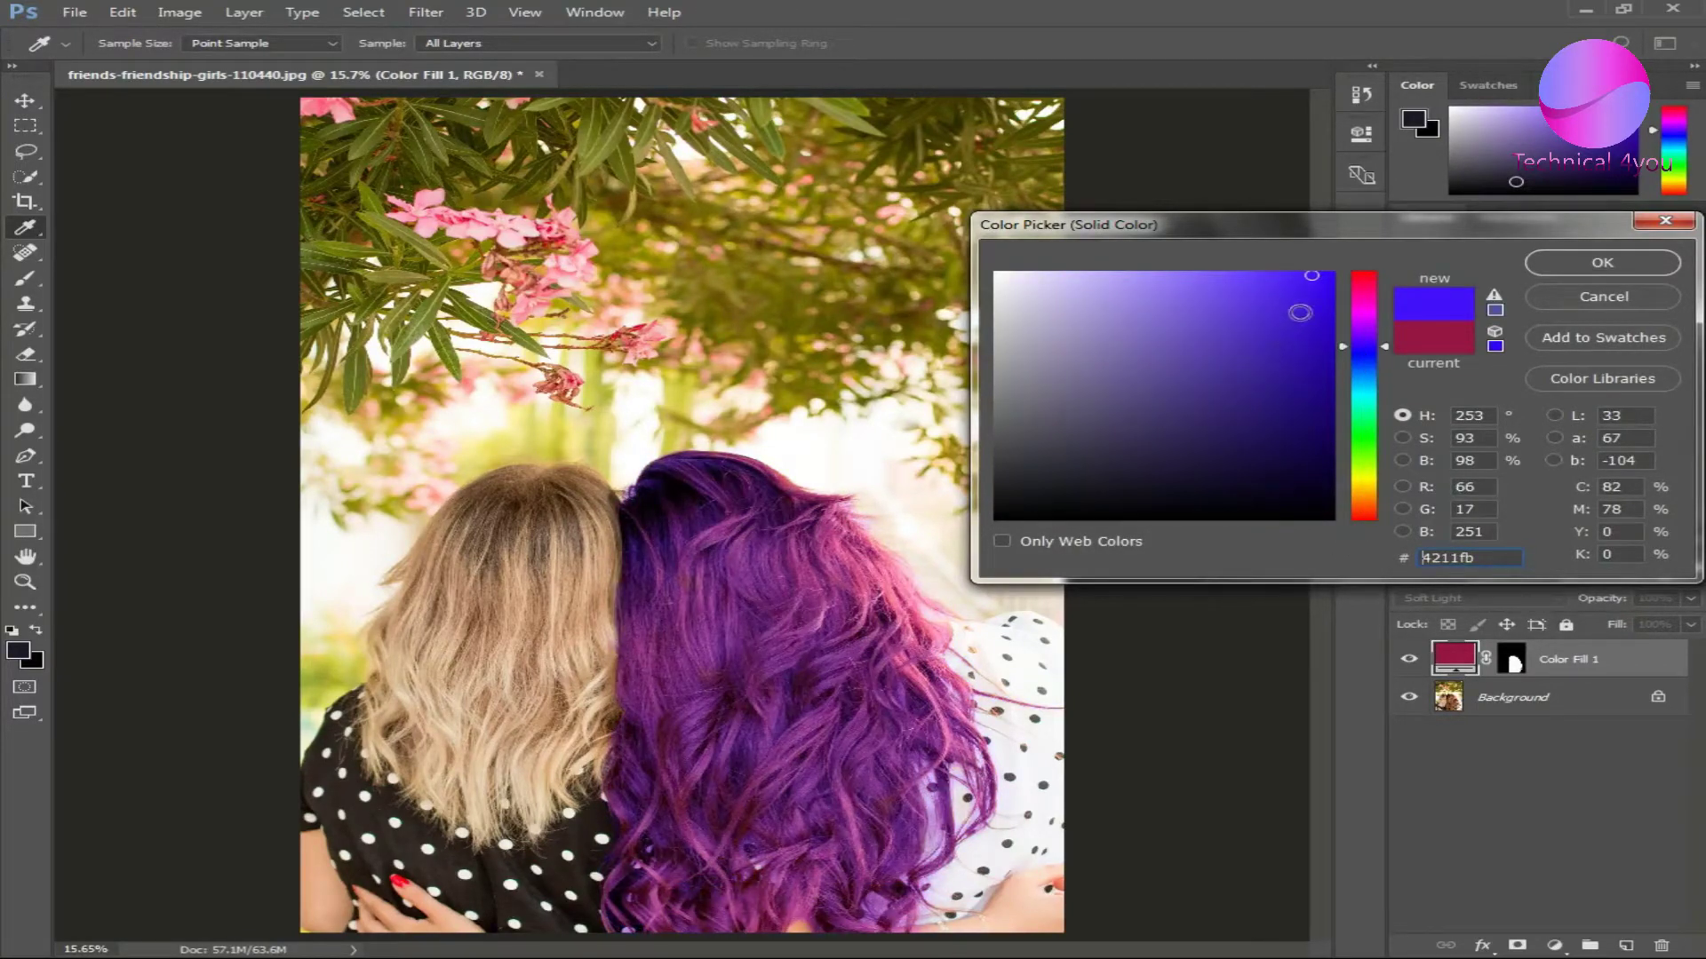
pyautogui.click(1287, 401)
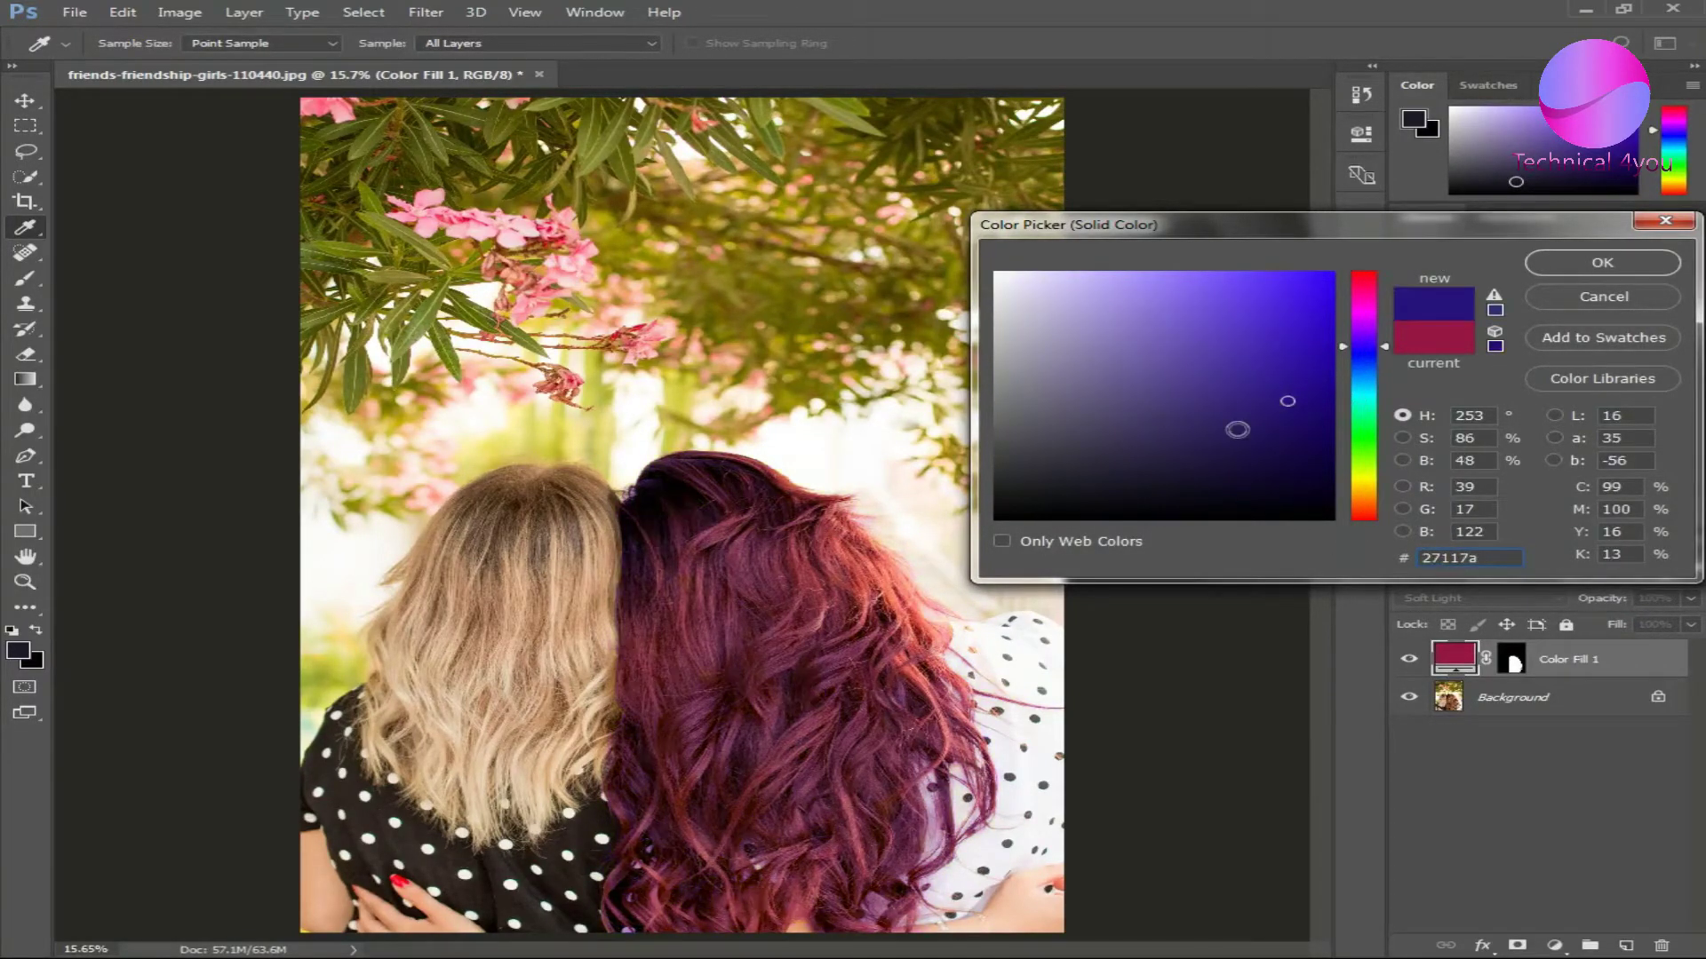
pyautogui.click(1298, 364)
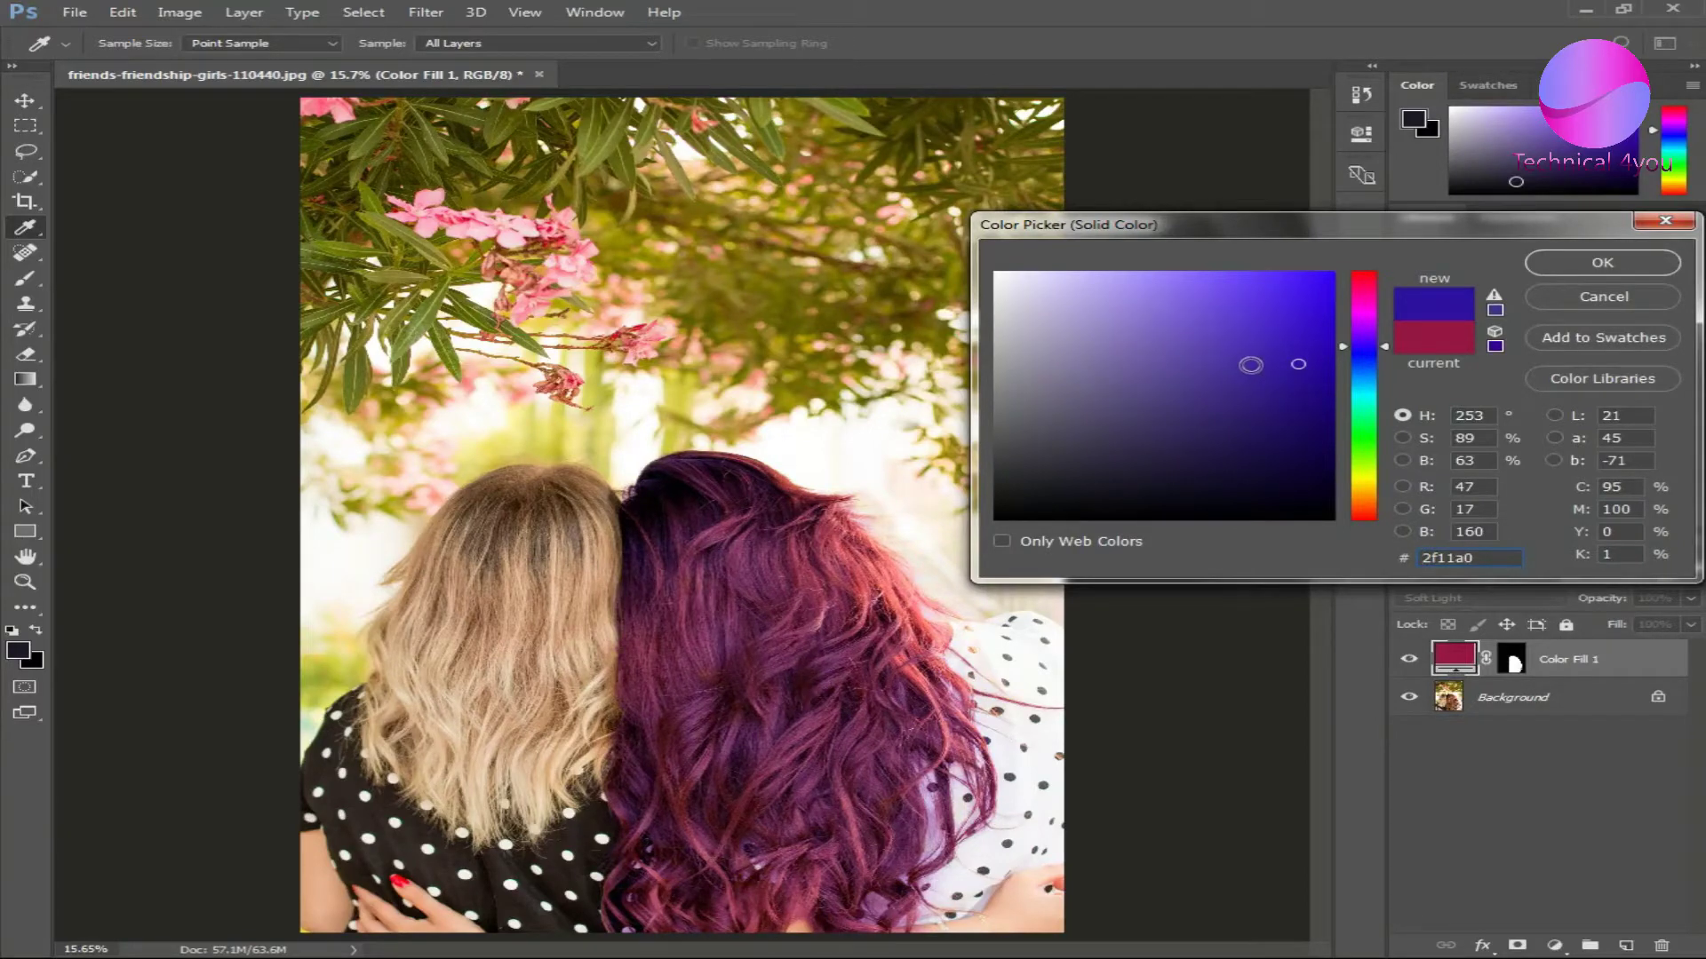
# Step: Confirm the blue-violet fill colour and change Color Fill 1's blend mode from Soft Light to Color
pyautogui.click(1627, 264)
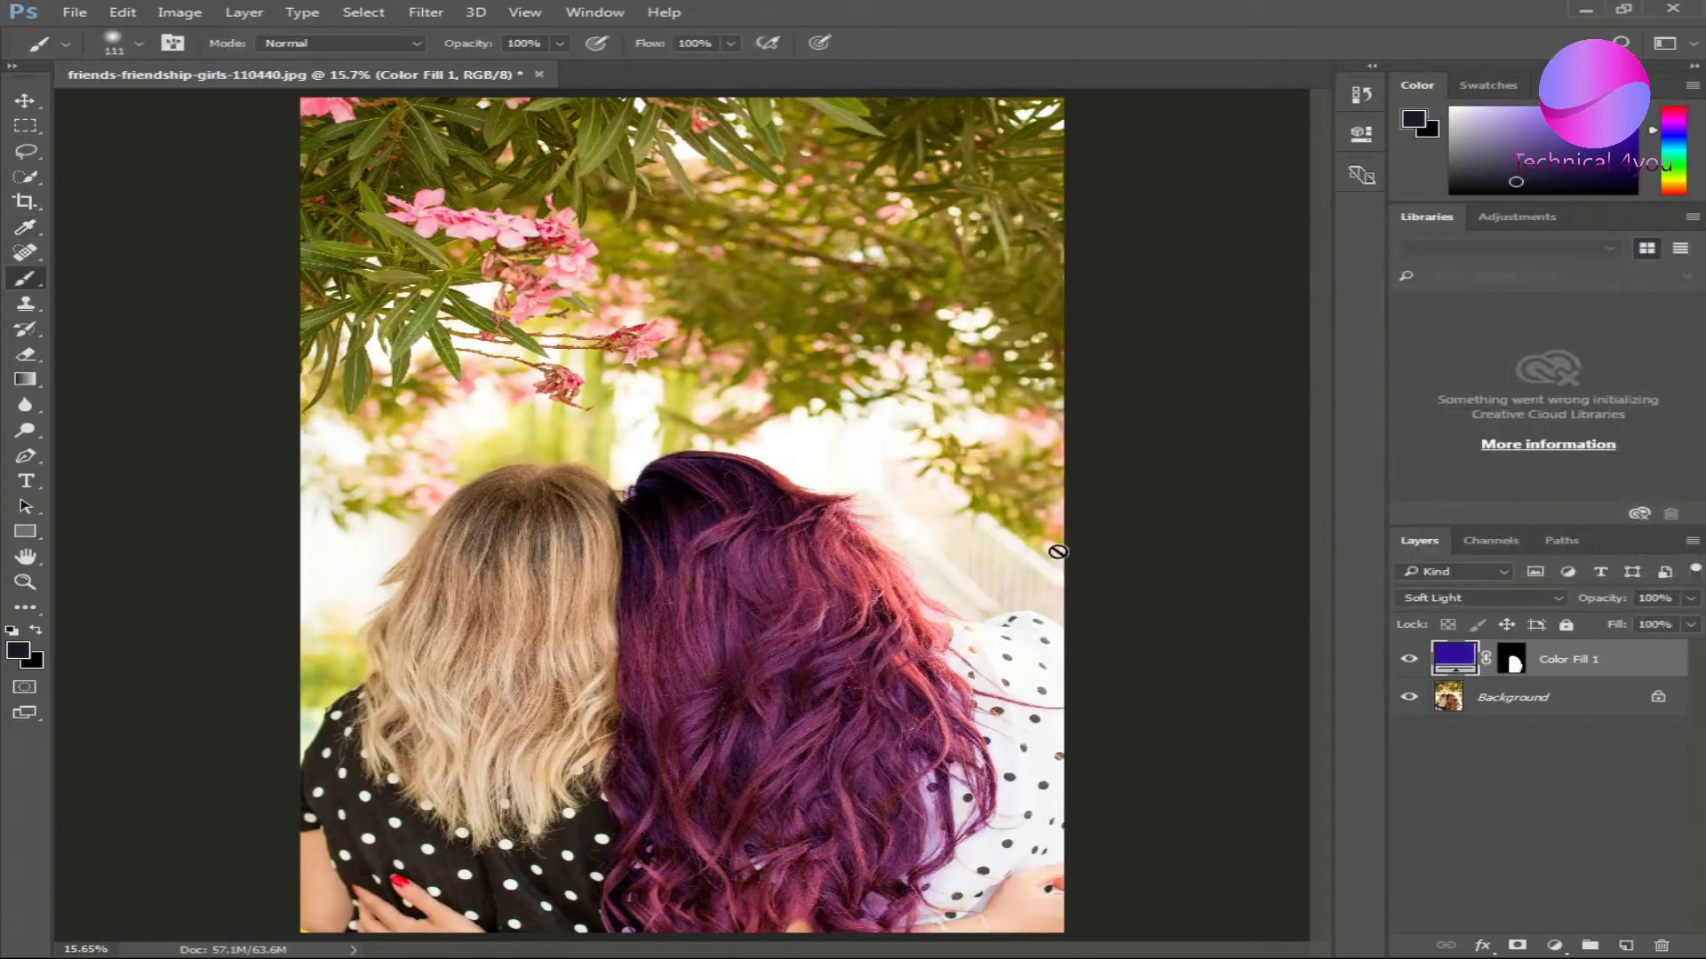
pyautogui.scroll(-1, 923, 563)
pyautogui.scroll(1, 857, 573)
pyautogui.click(1461, 597)
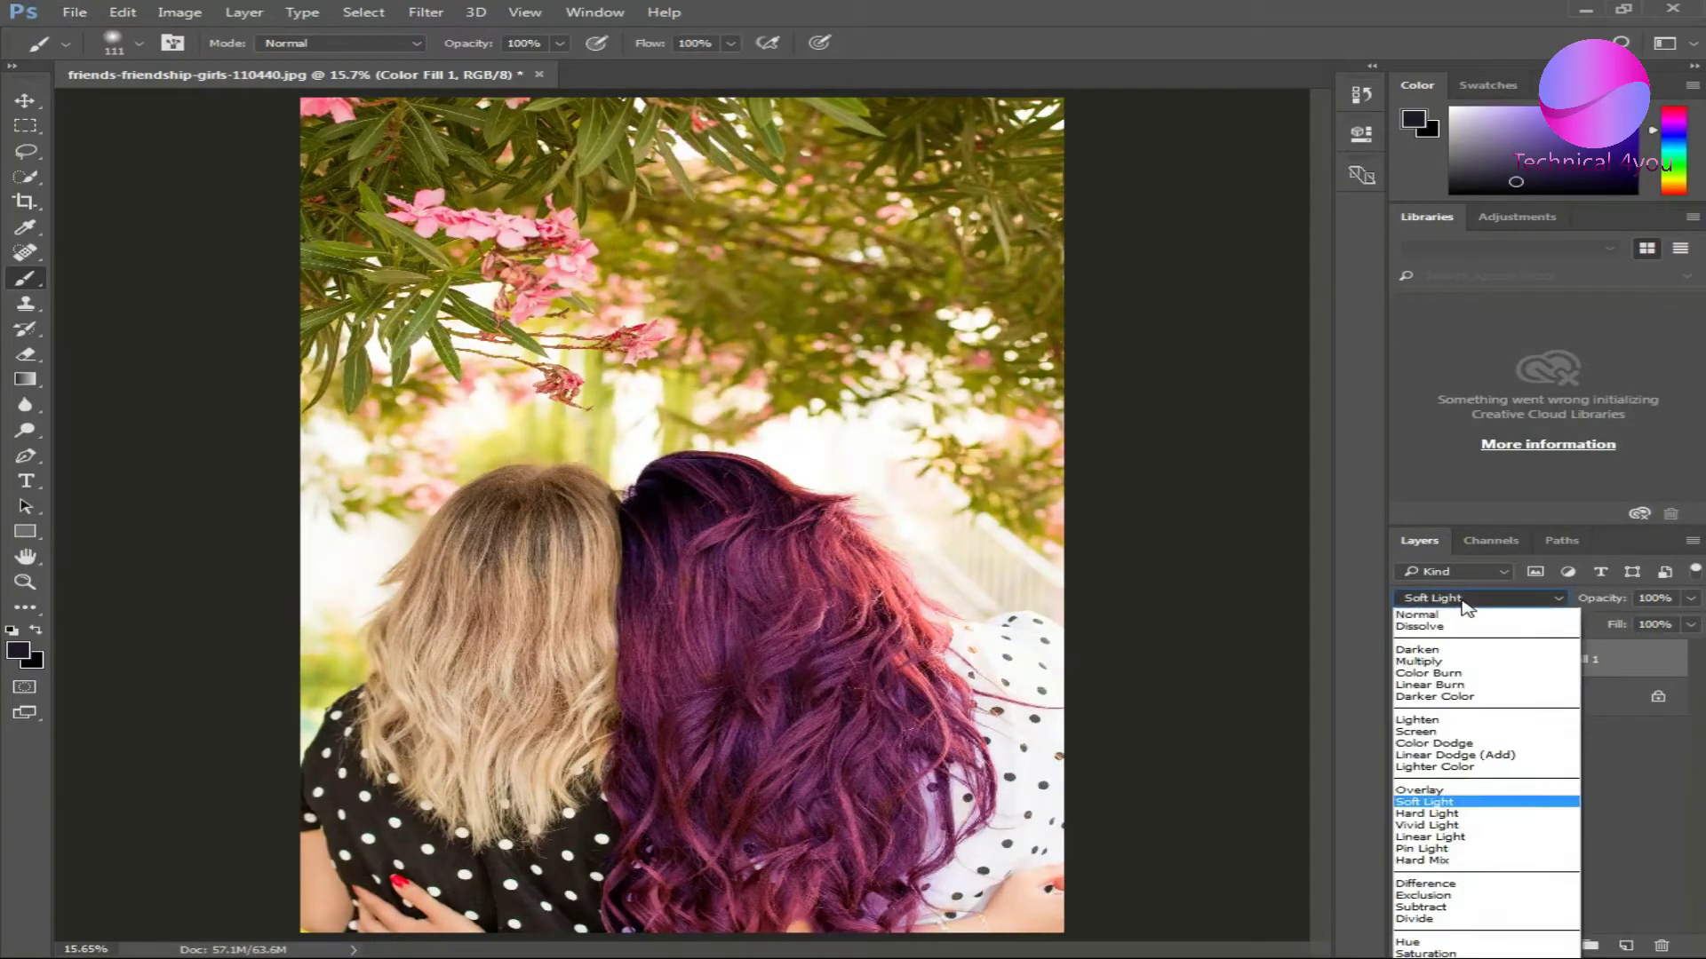
pyautogui.click(1421, 952)
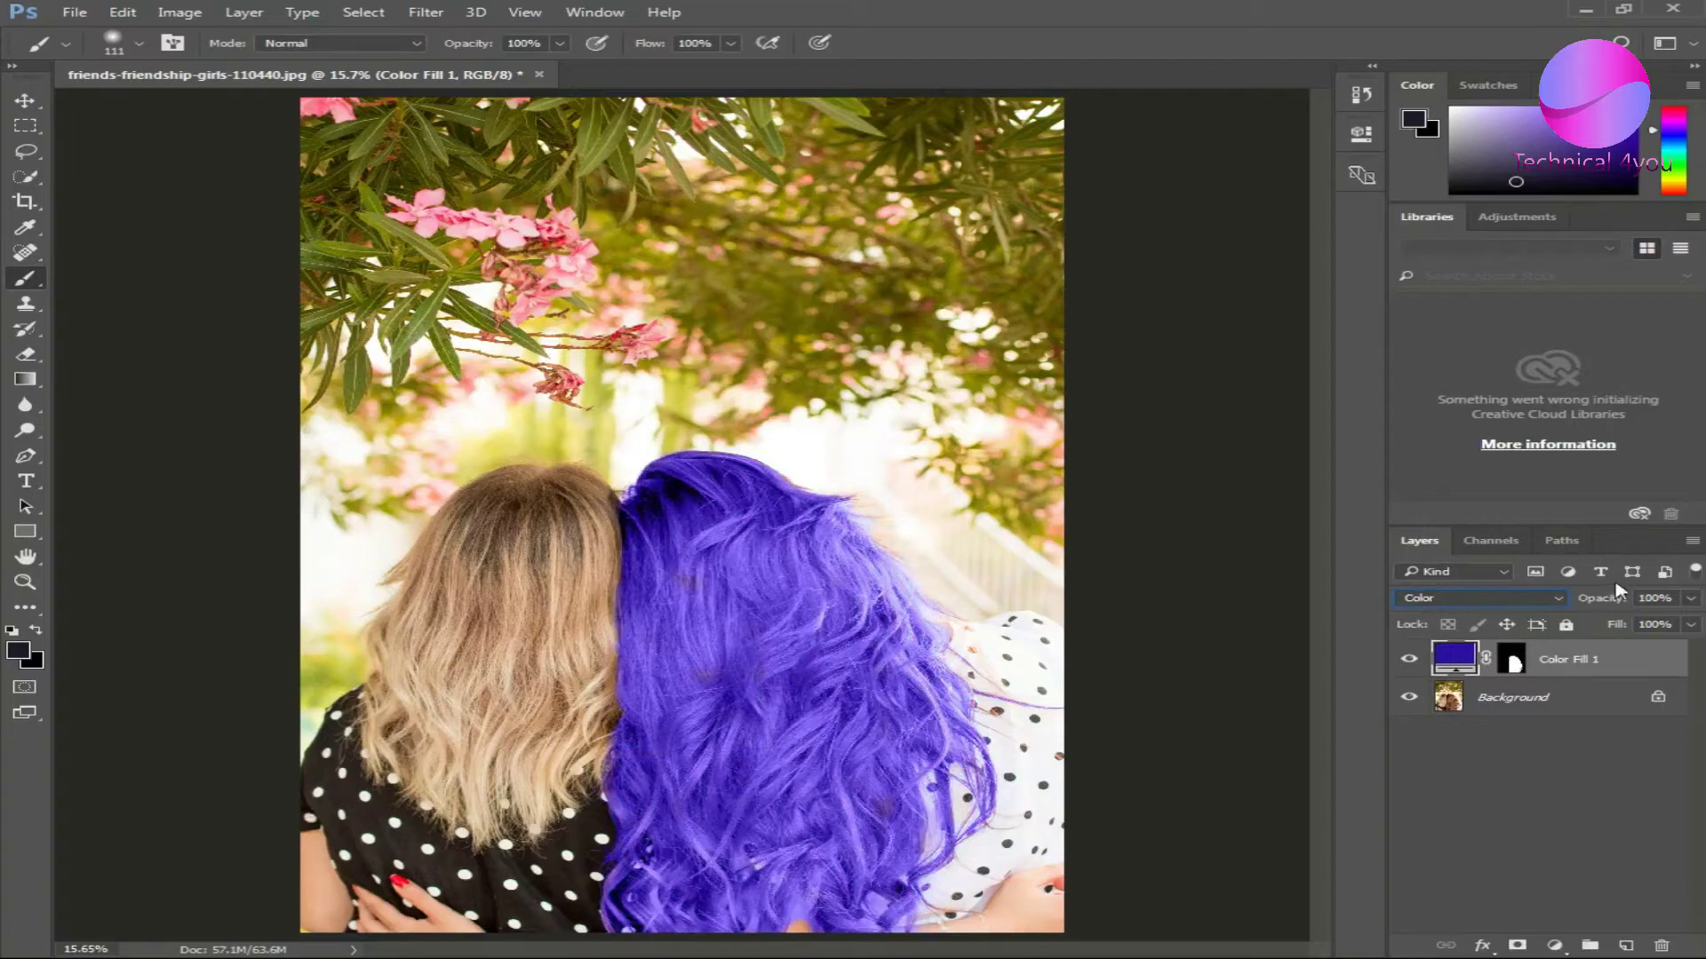